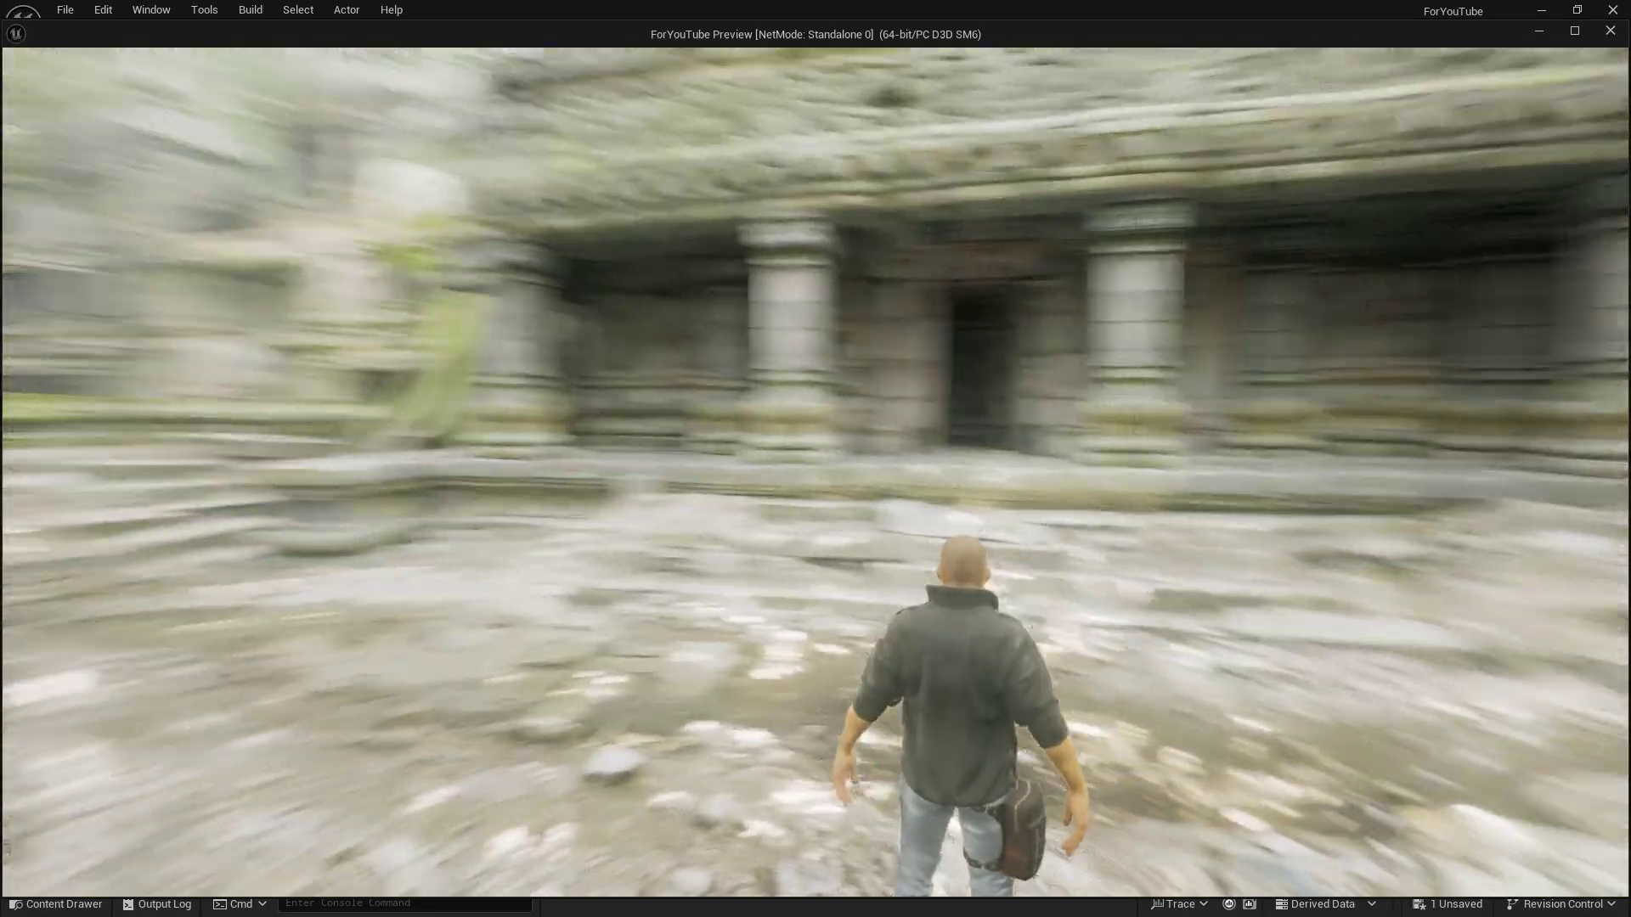
Step: Stop the play test and create and open a new BP folder in Content
key("Escape")
right_click(1008, 789)
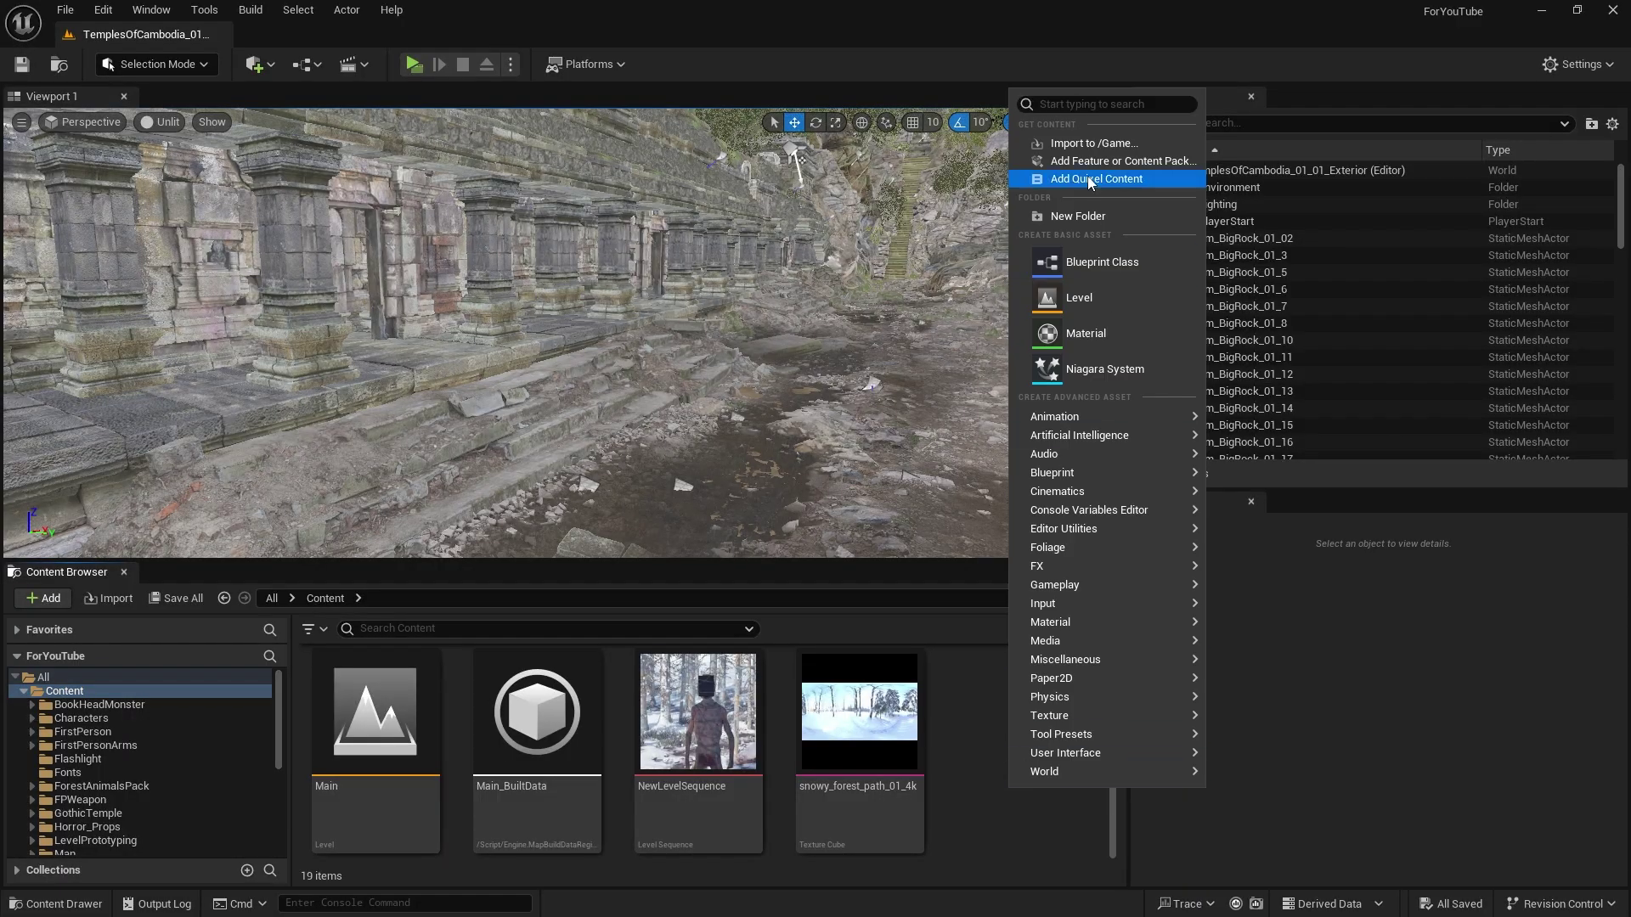
left_click(1081, 210)
key("Return")
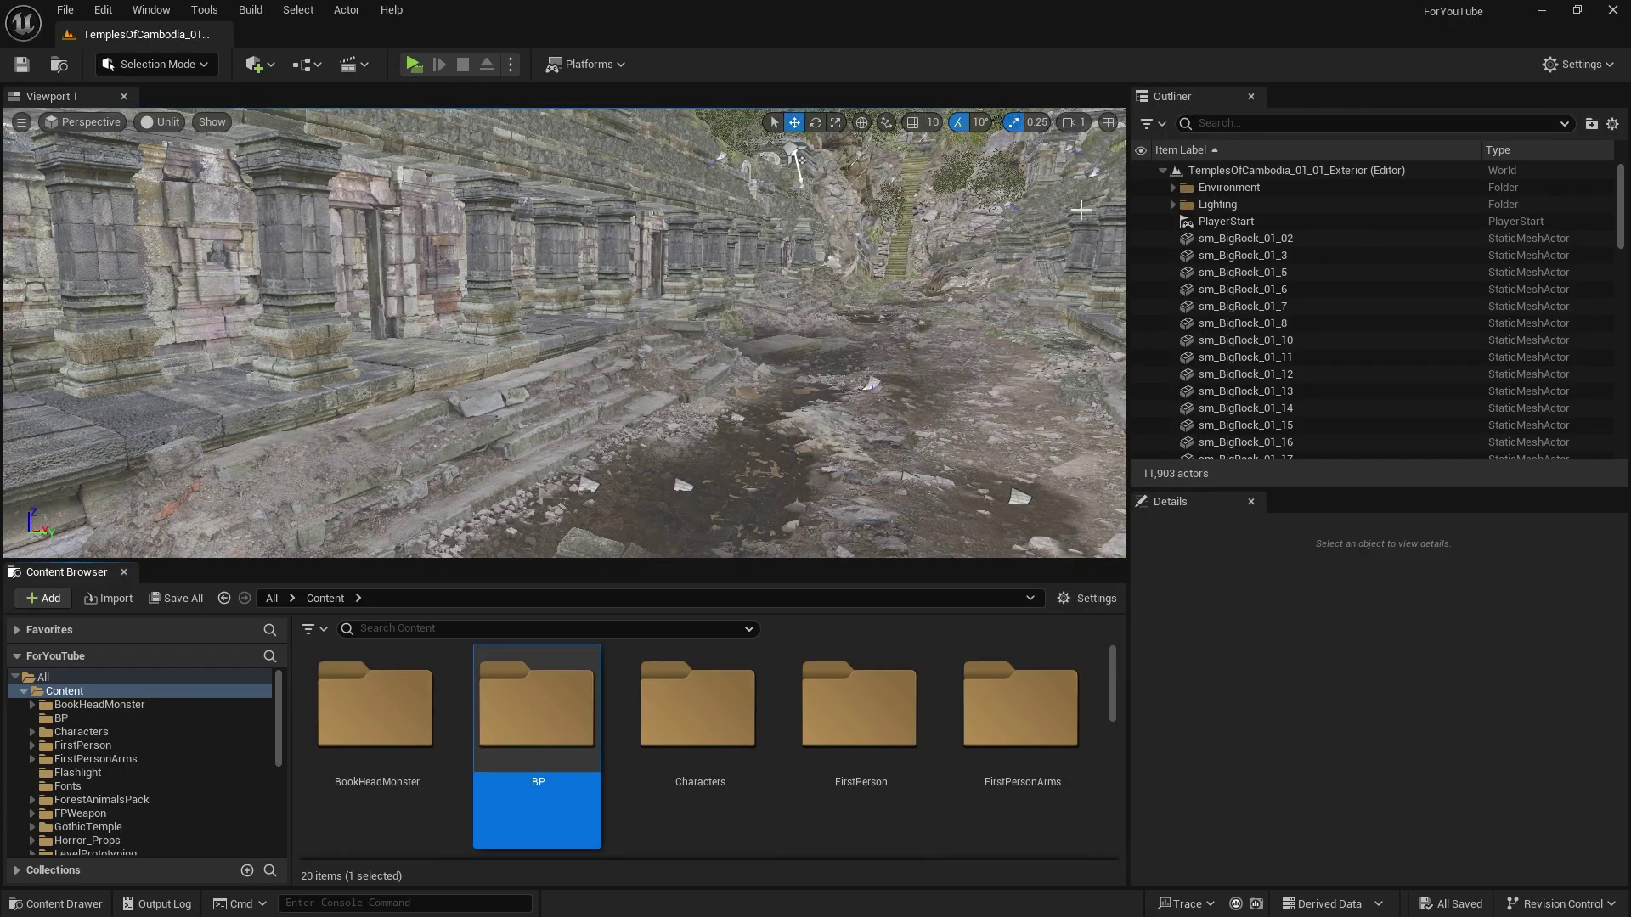
scroll(433, 701, "down", 2, "ctrl")
double_click(420, 681)
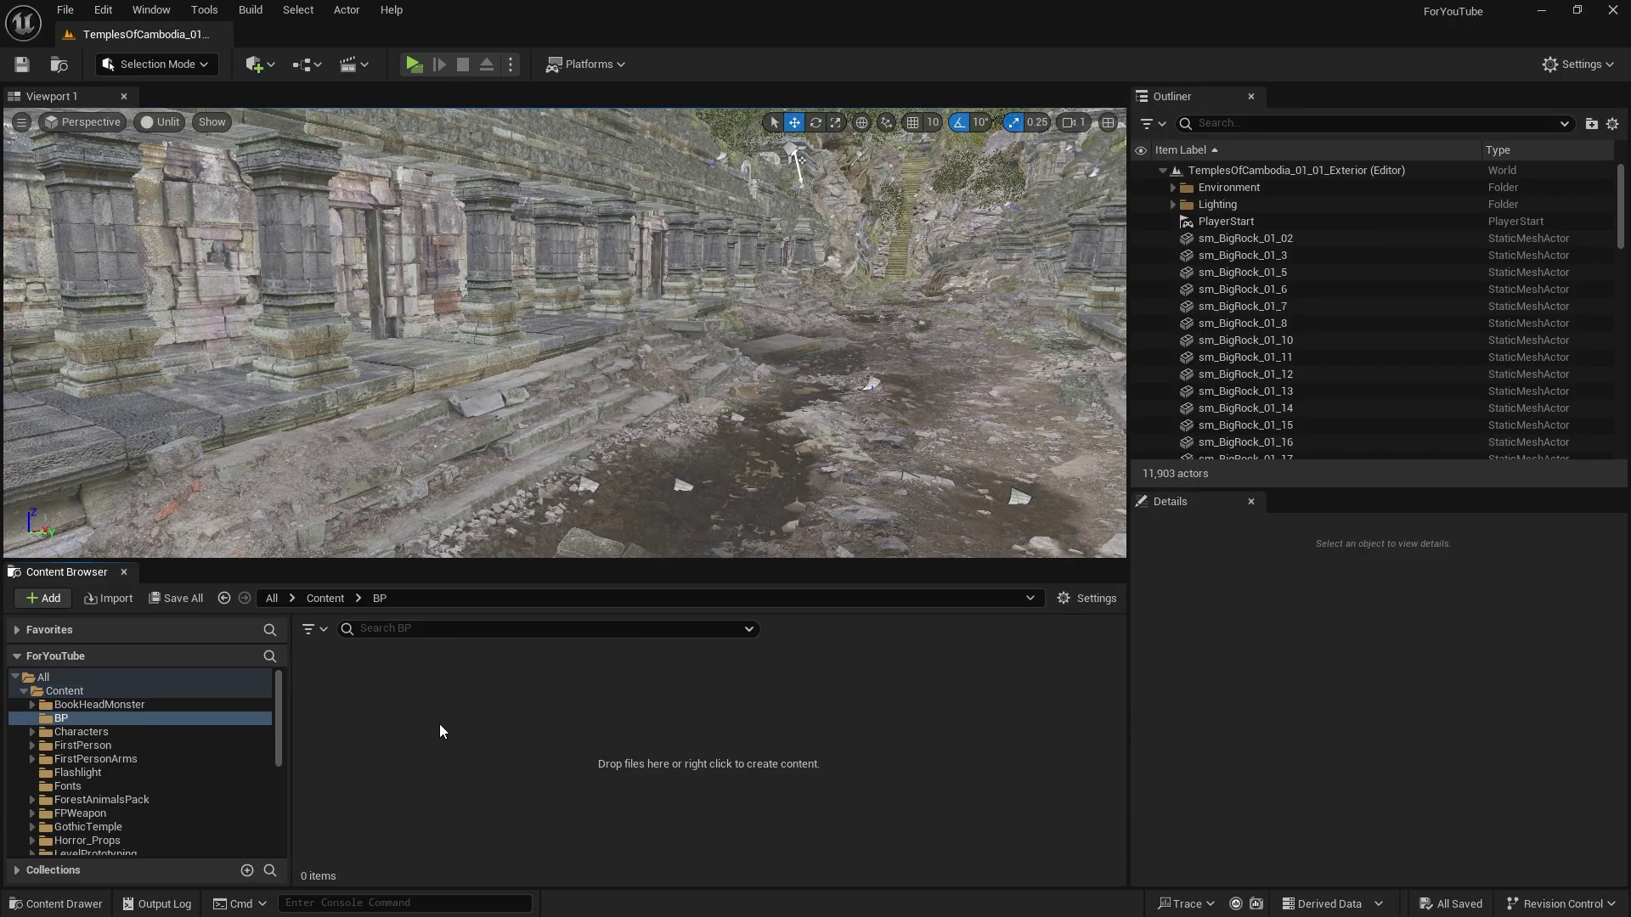
Step: Create an Actor Blueprint named LevelTravel there and open it for editing
right_click(440, 725)
left_click(536, 199)
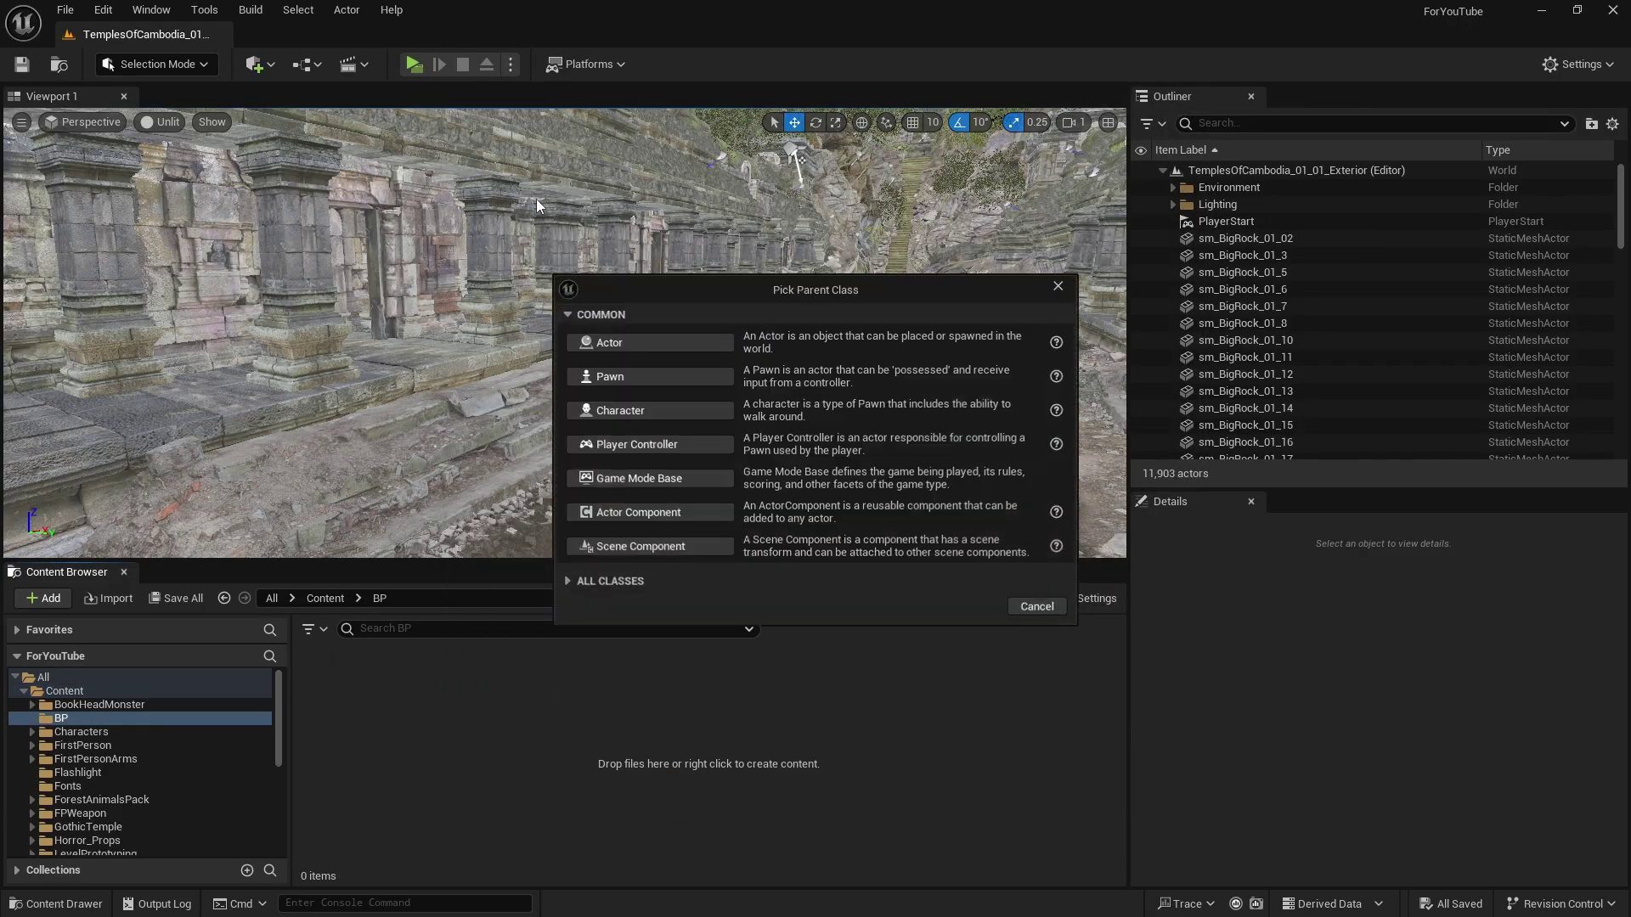
left_click(627, 342)
type("LevelTravel")
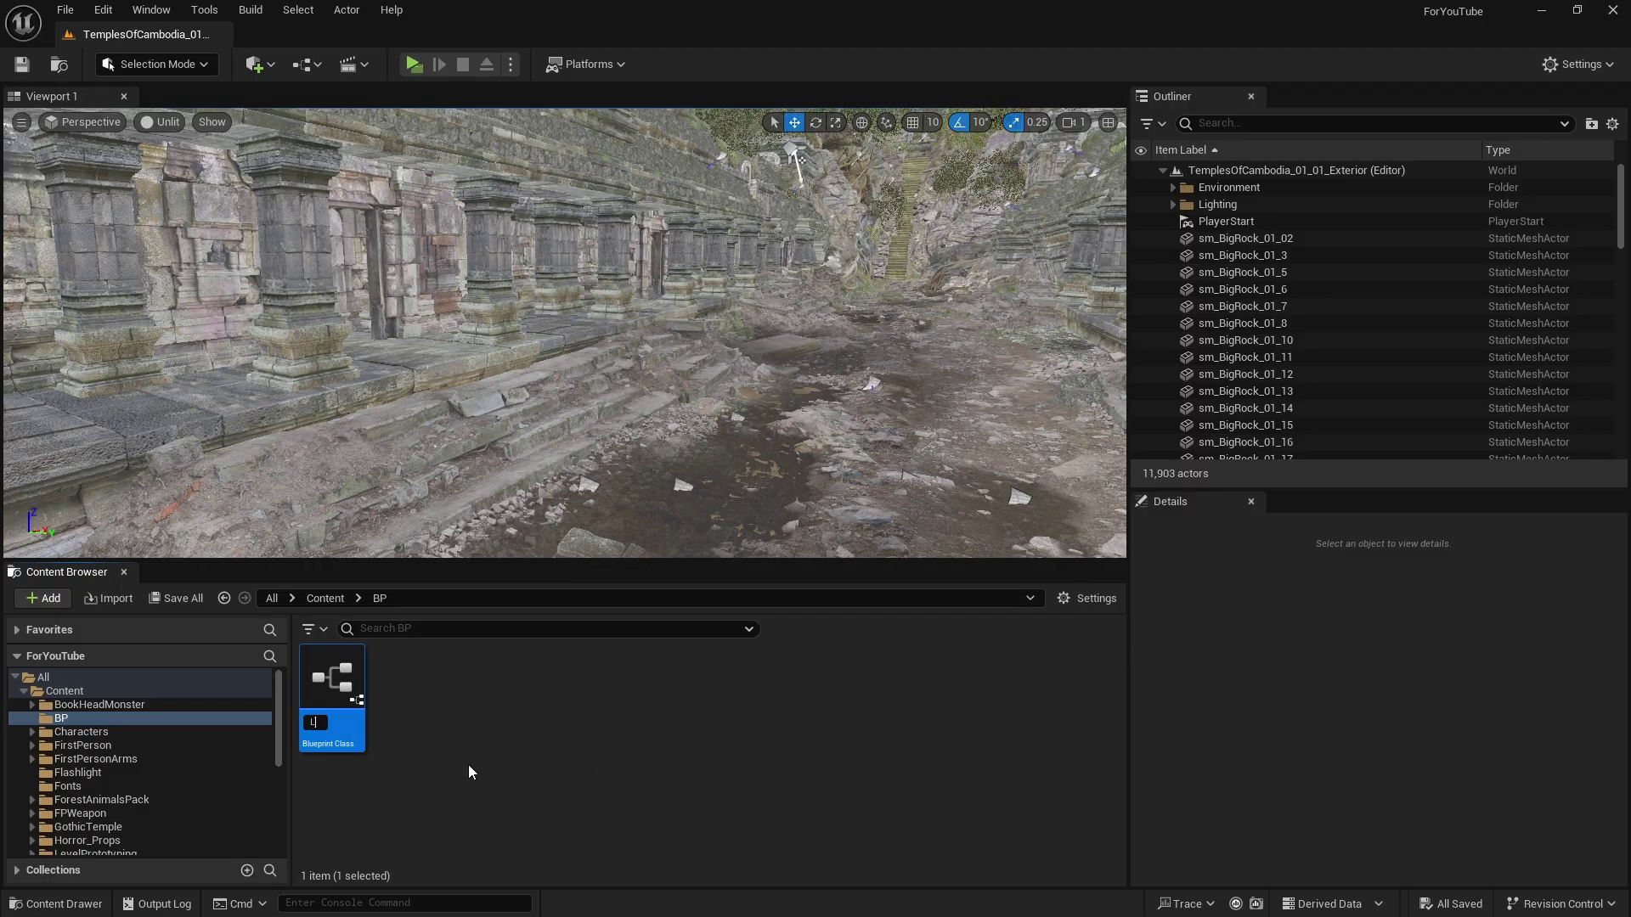
key("Return")
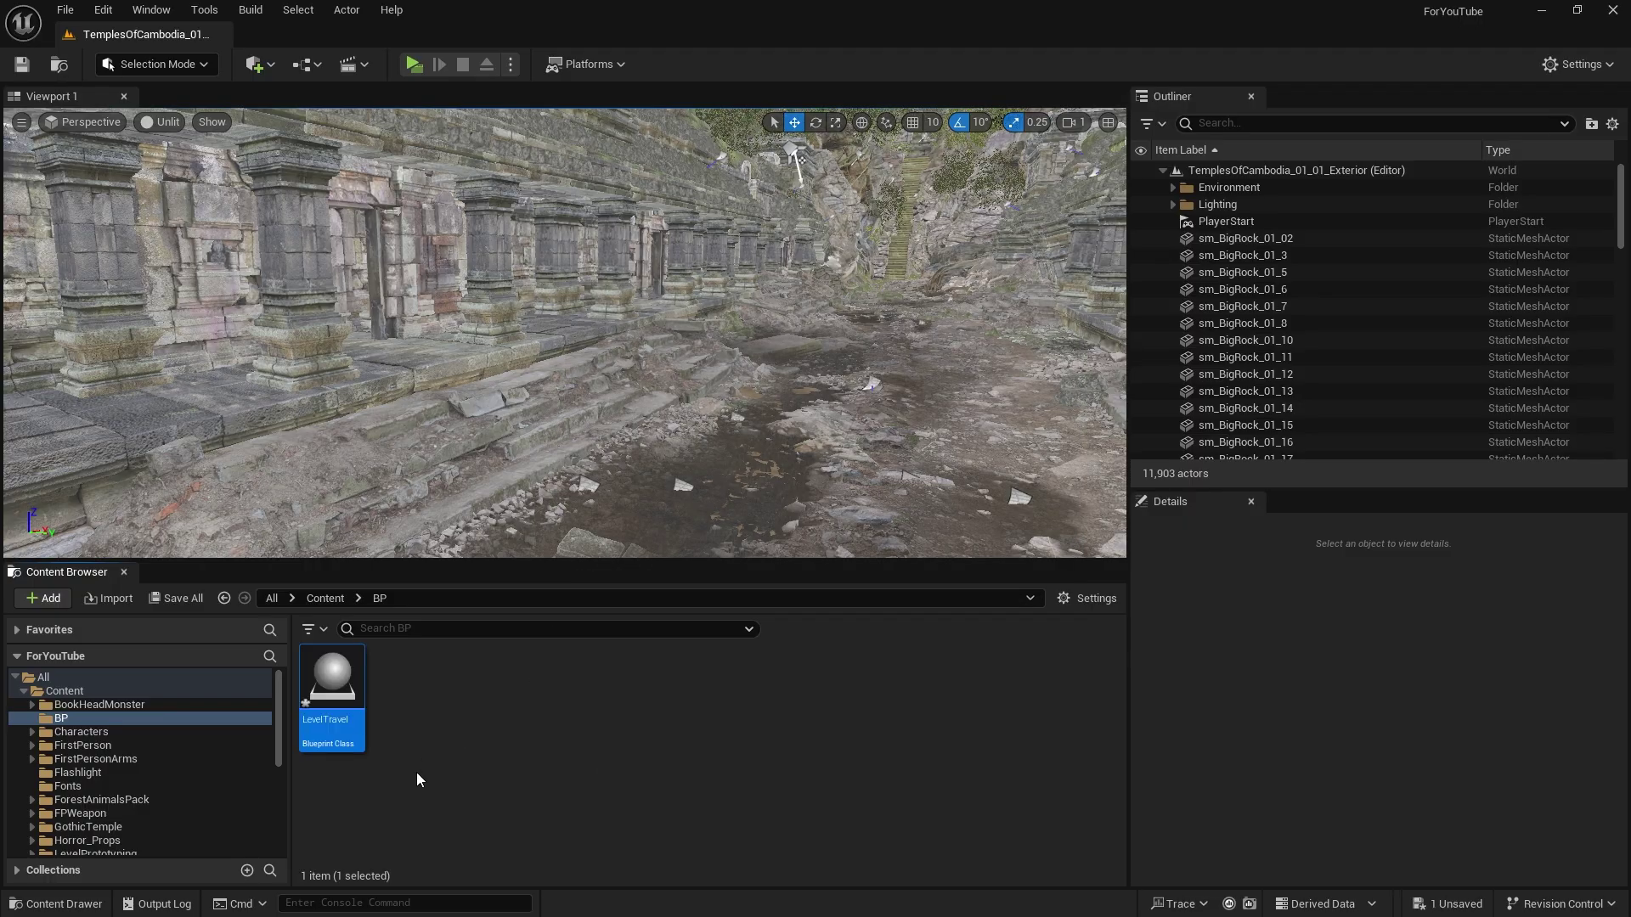
double_click(332, 689)
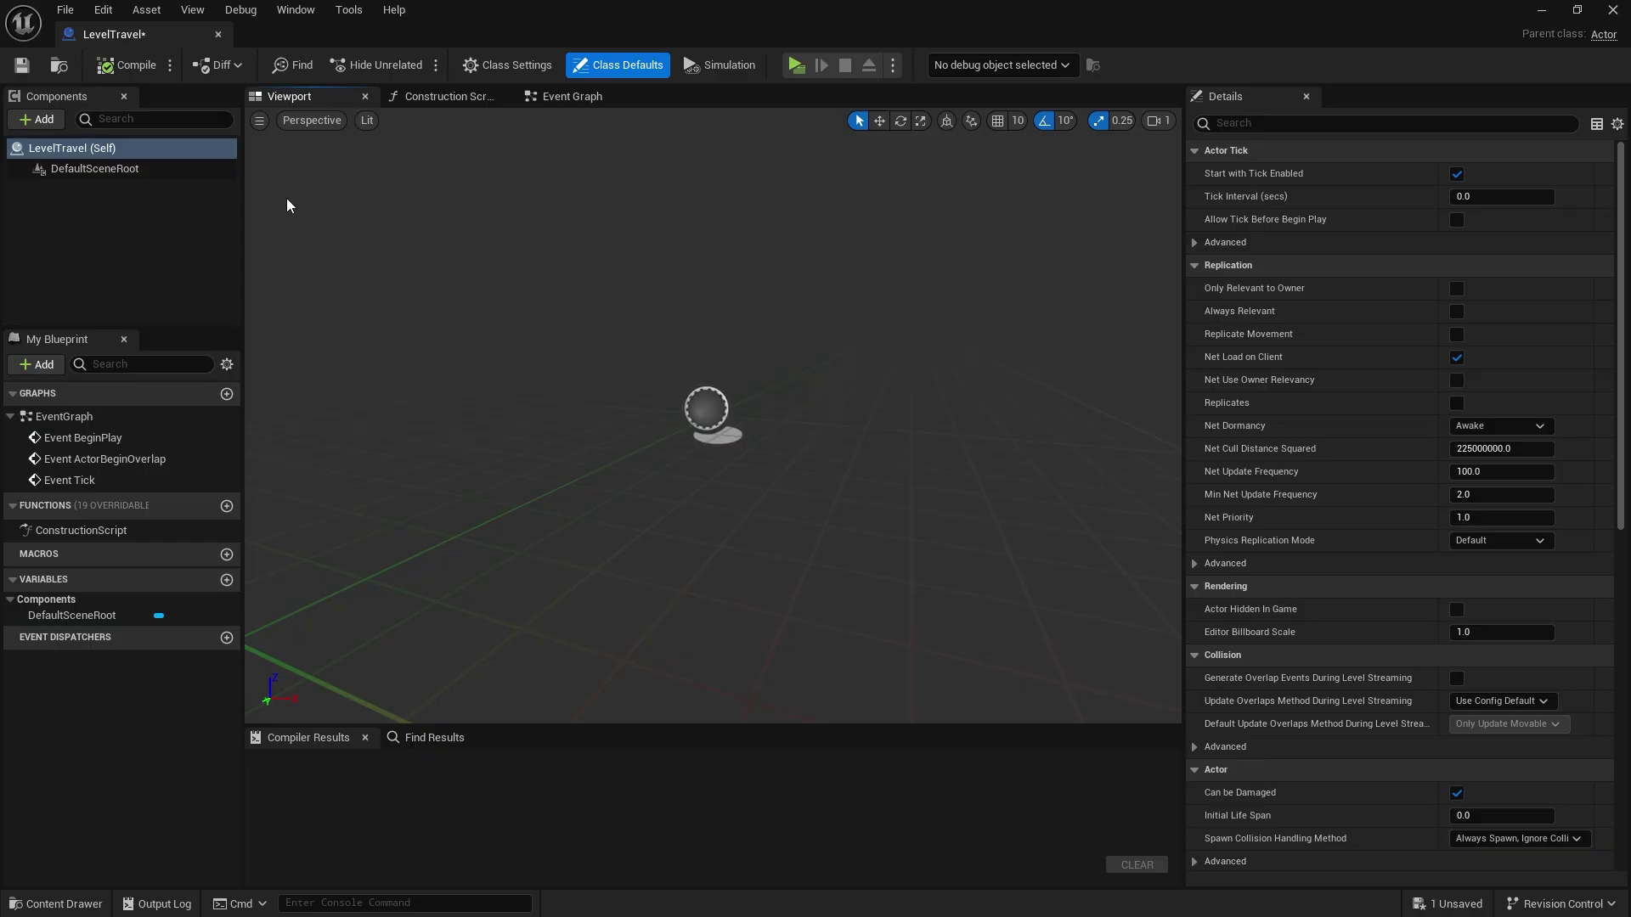
Step: Add a Box Collision, scale it to 0.25, 2, 3 and raise it above the root
left_click(39, 119)
type("box")
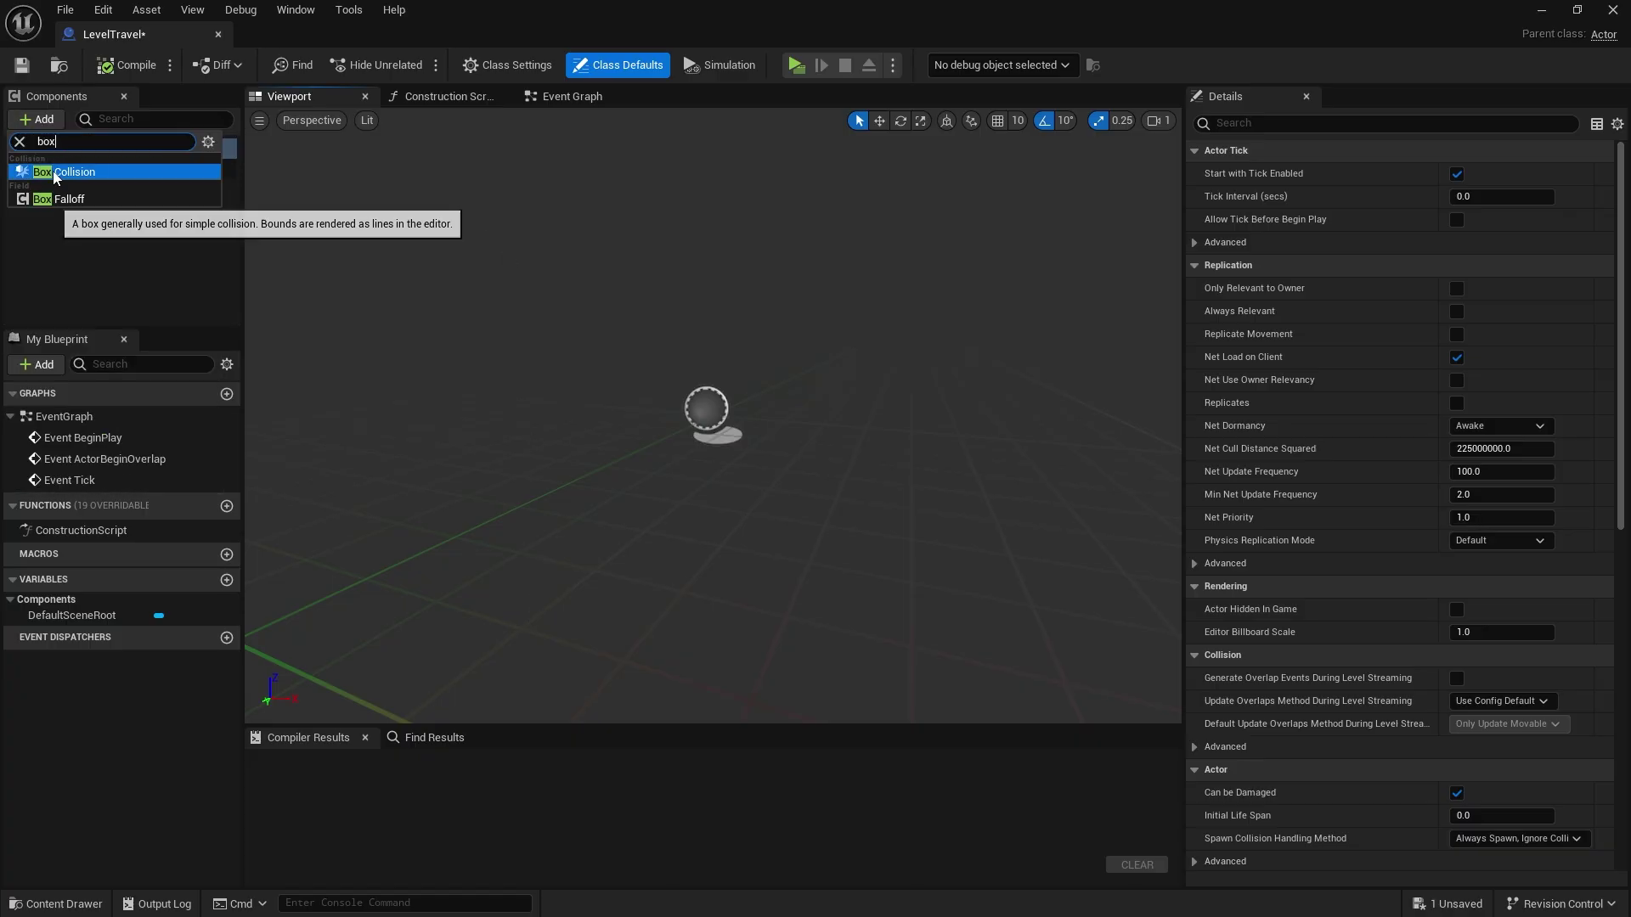
left_click(54, 178)
mouse_move(713, 348)
left_mouse_down()
mouse_move(715, 277)
mouse_move(714, 296)
left_mouse_up()
left_click_drag(892, 383, 766, 331)
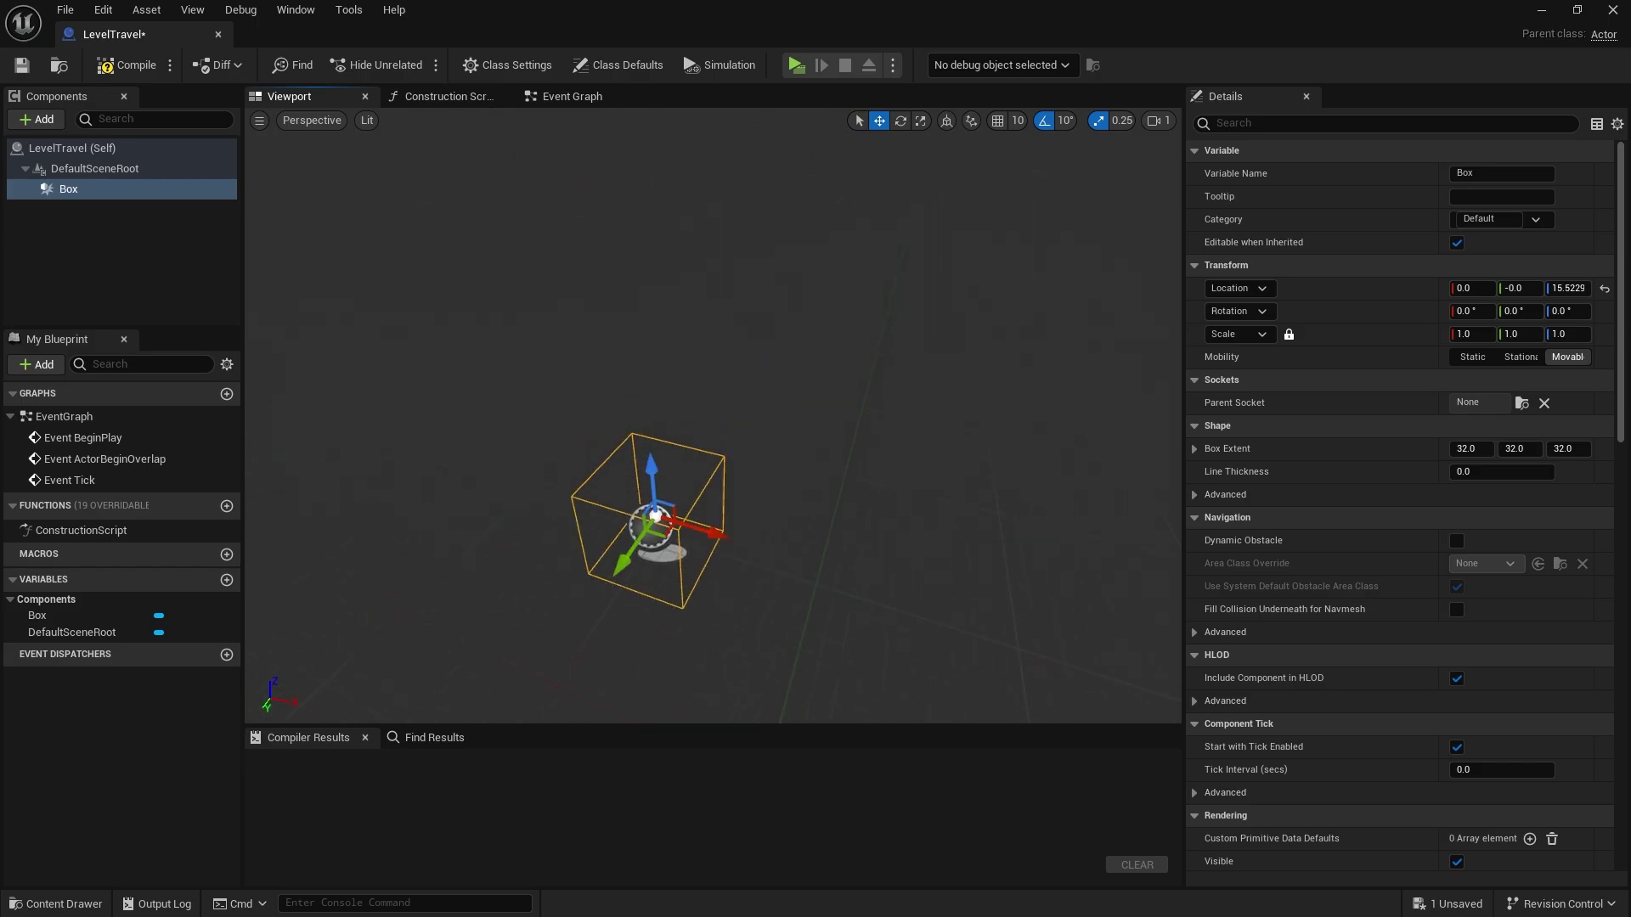
right_click_drag(764, 460, 816, 395)
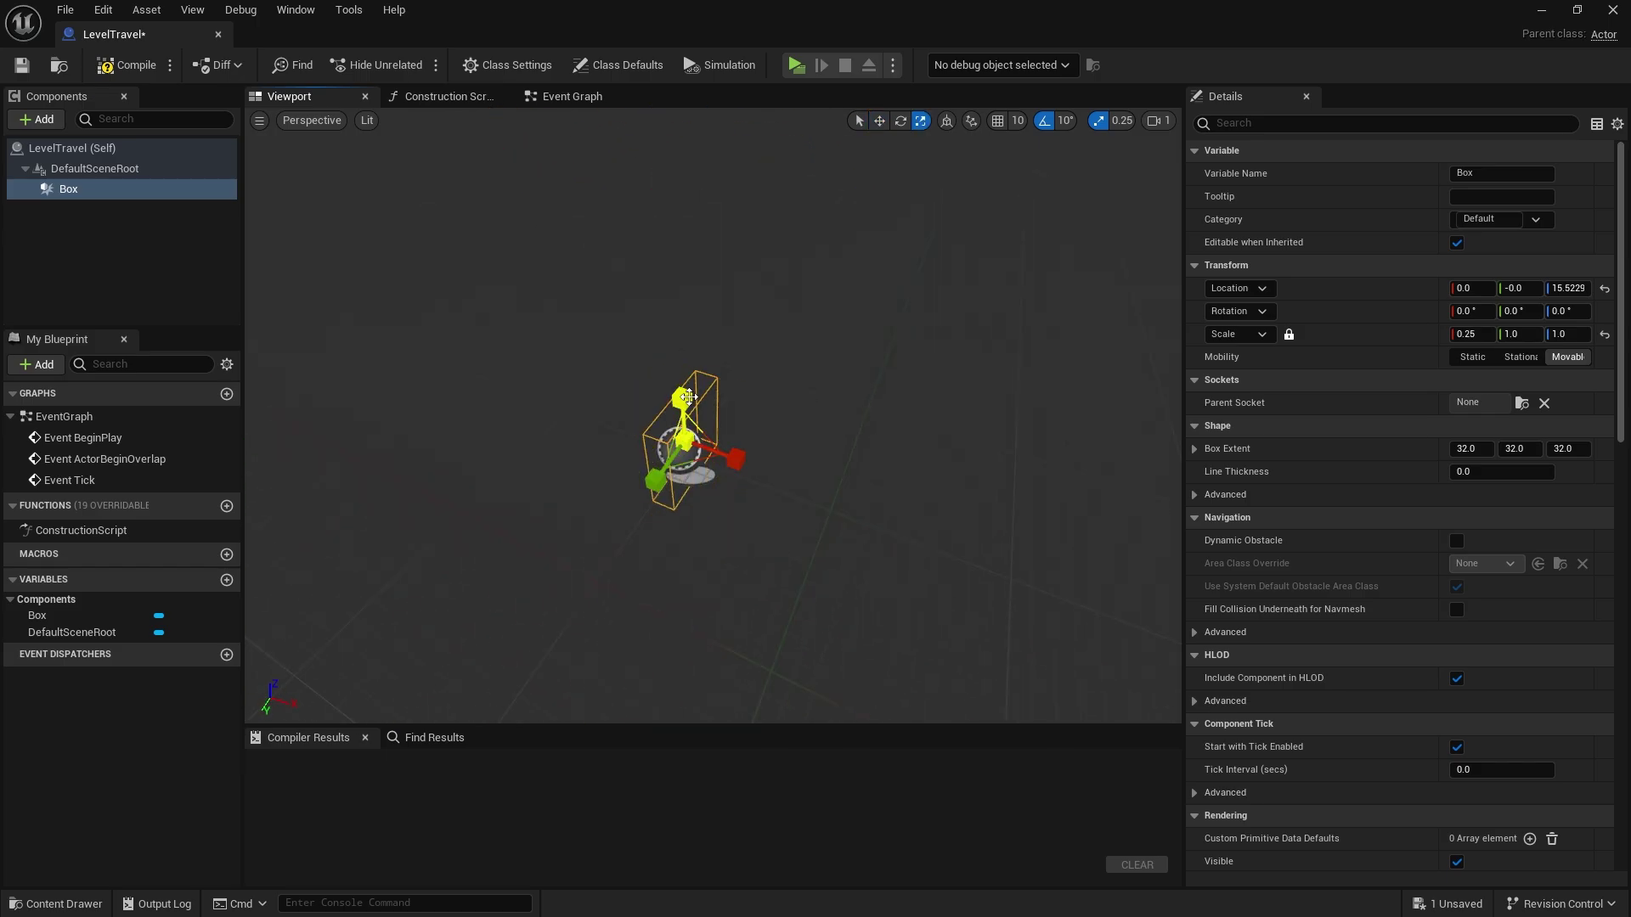
left_click_drag(683, 405, 690, 191)
mouse_move(690, 192)
right_mouse_down()
mouse_move(568, 331)
mouse_move(485, 131)
right_mouse_up()
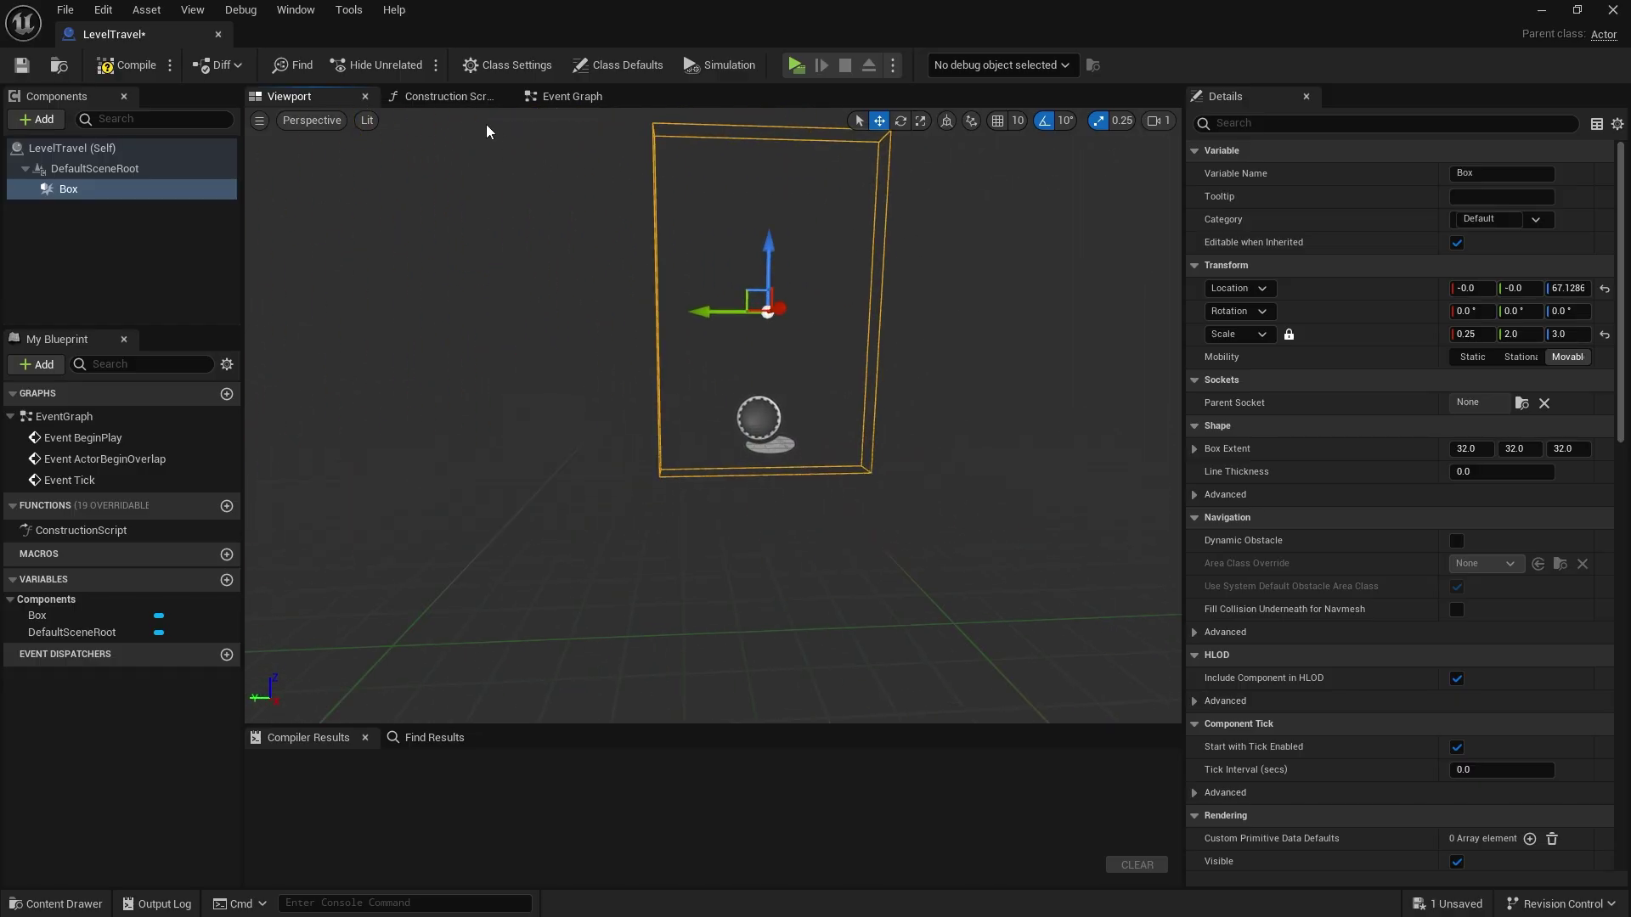
Step: Delete the unused BeginPlay and Tick events from the Event Graph
left_click(571, 95)
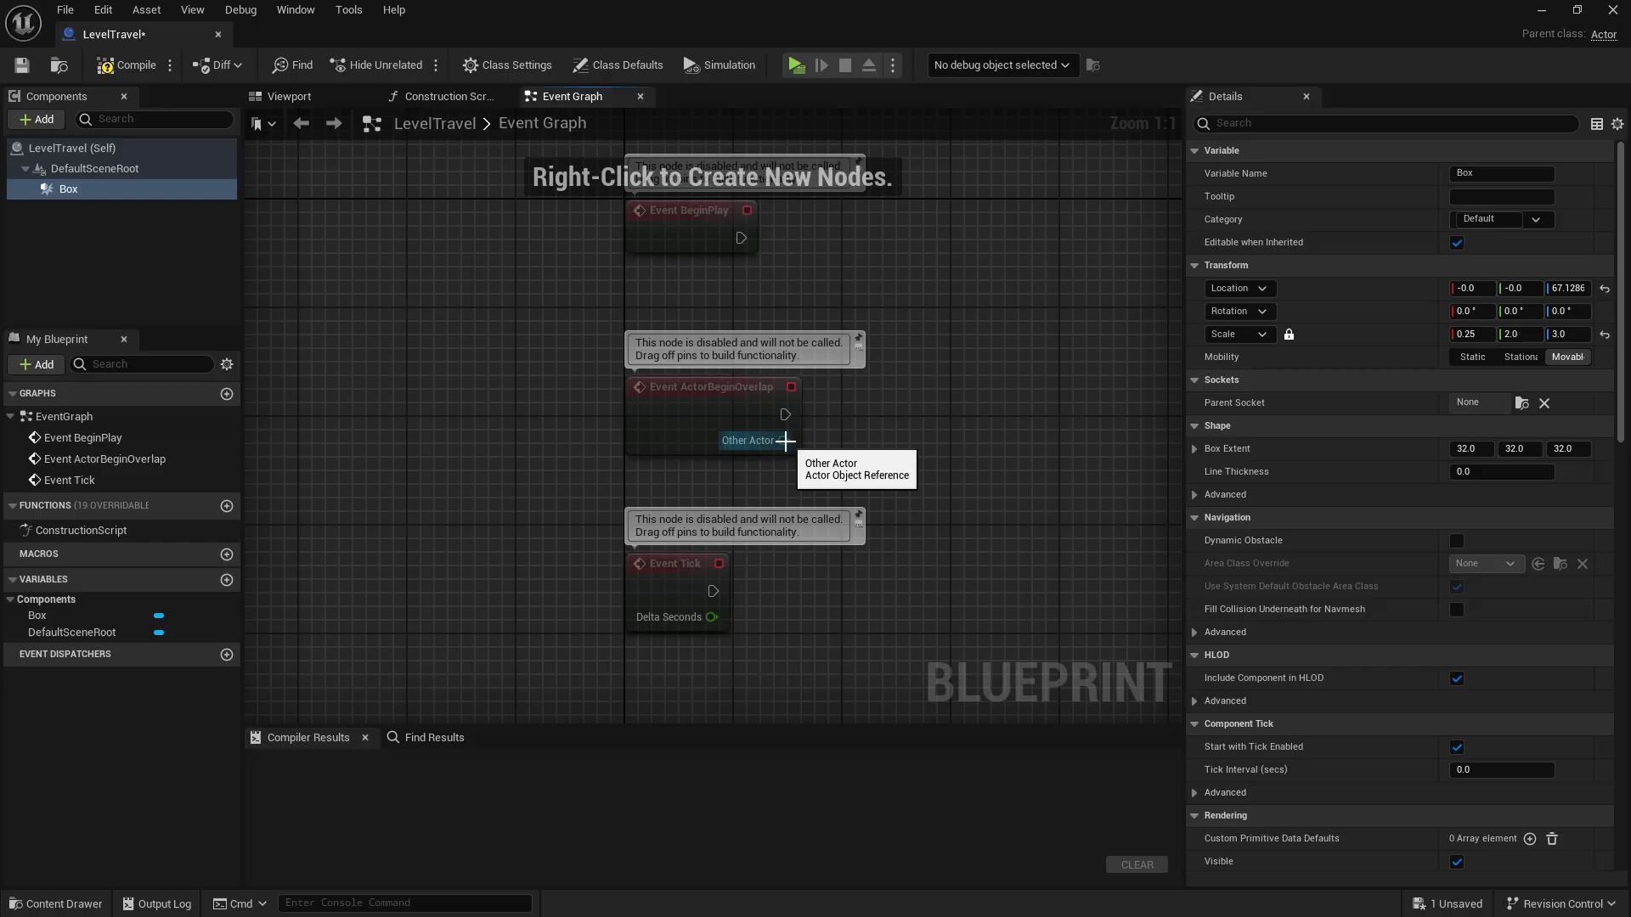
left_click(702, 234)
key("Delete")
left_click(659, 572)
key("Delete")
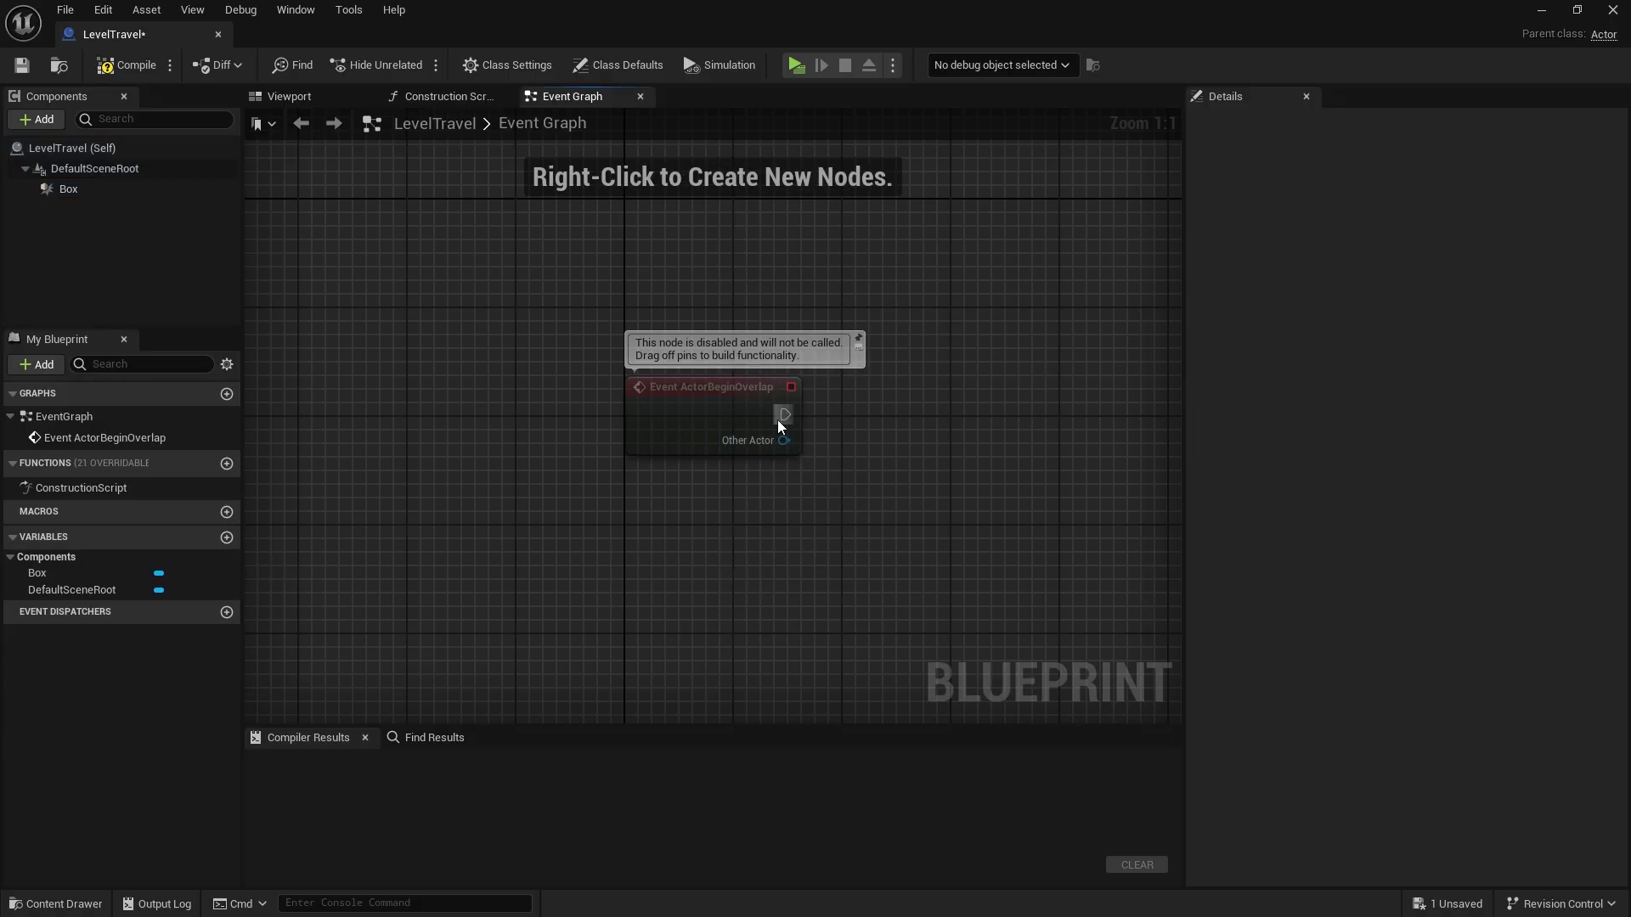
Step: Chain Other Actor into Cast To BP_ThirdPersonCharacter, then Open Level (by Object Reference)
left_click_drag(784, 440, 912, 403)
type("cast to thi")
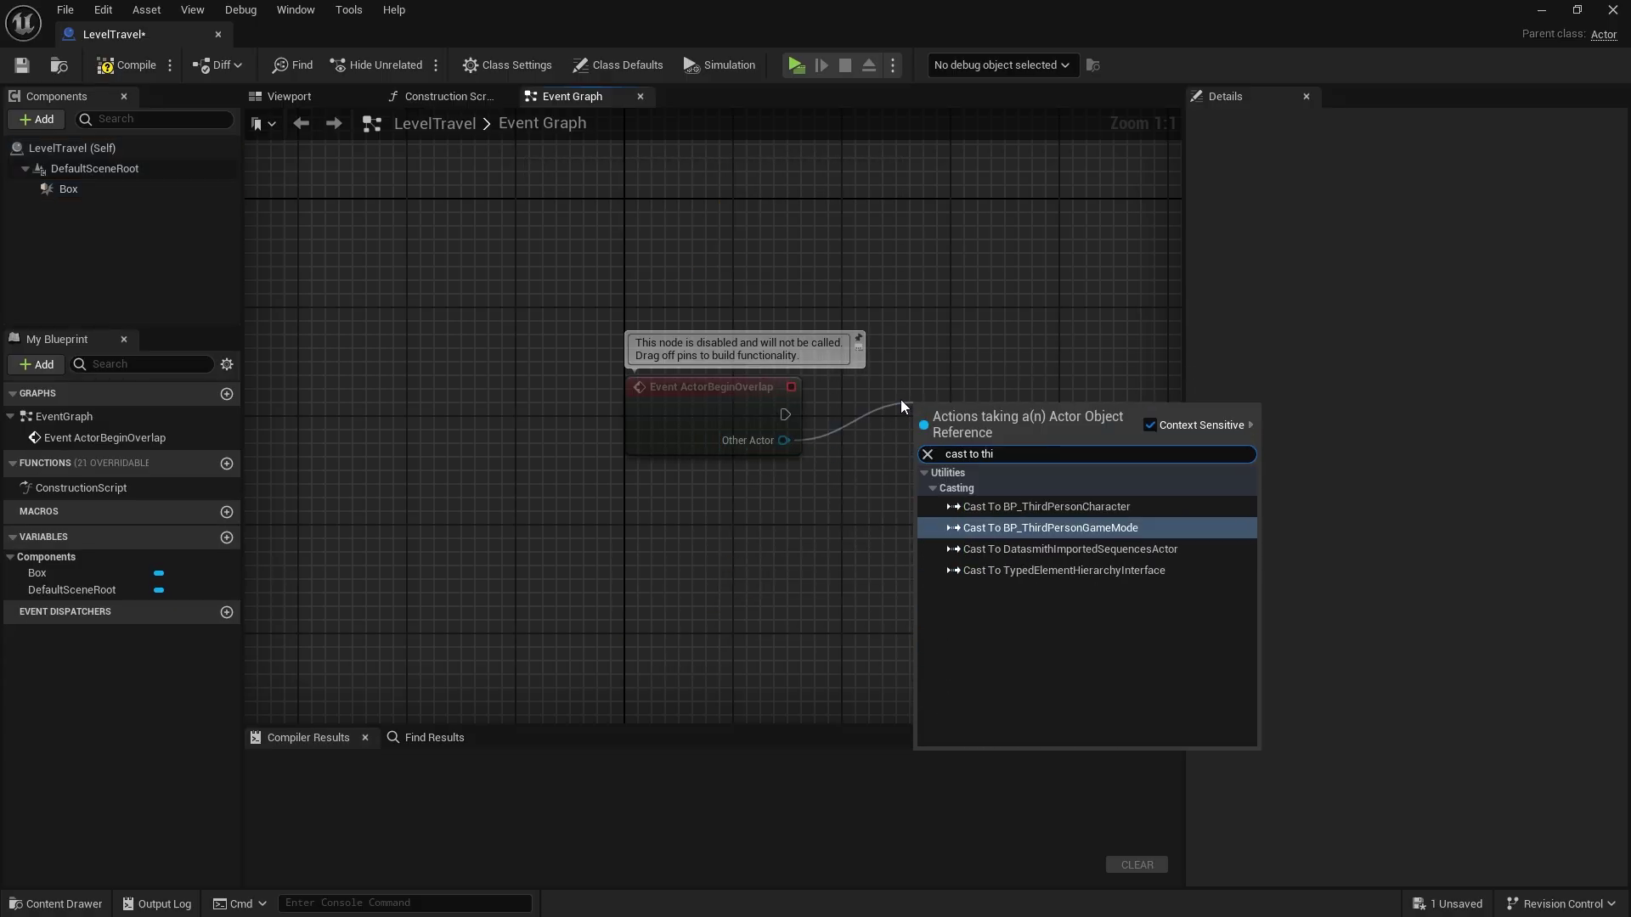
left_click(1048, 506)
right_click_drag(939, 310, 704, 277)
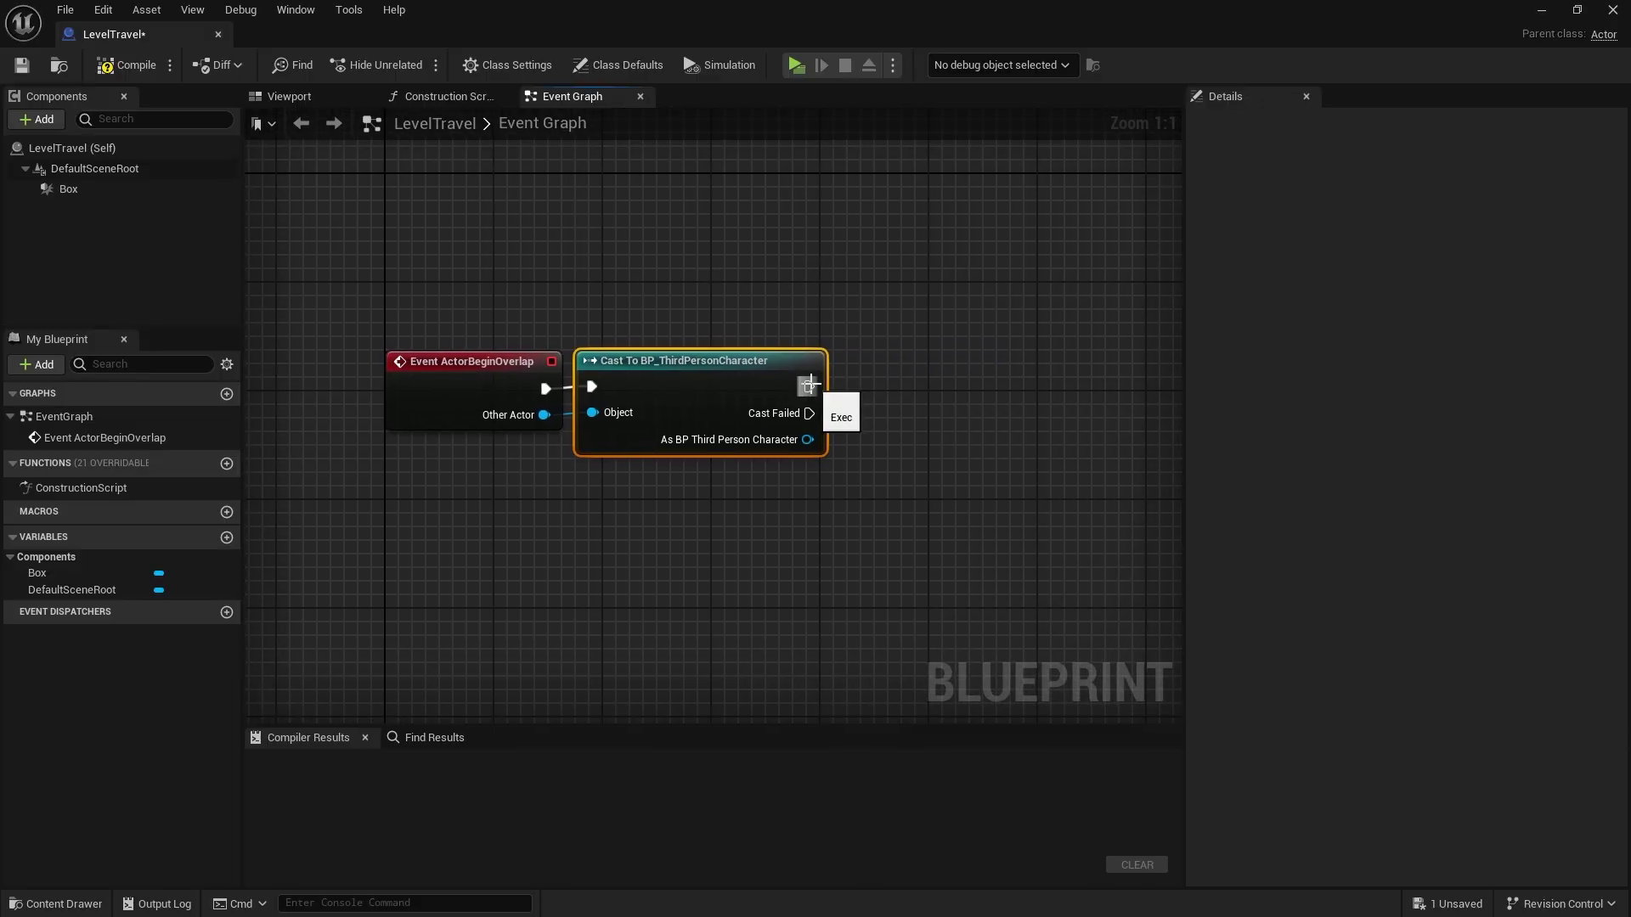
left_click_drag(808, 385, 939, 354)
type("open level")
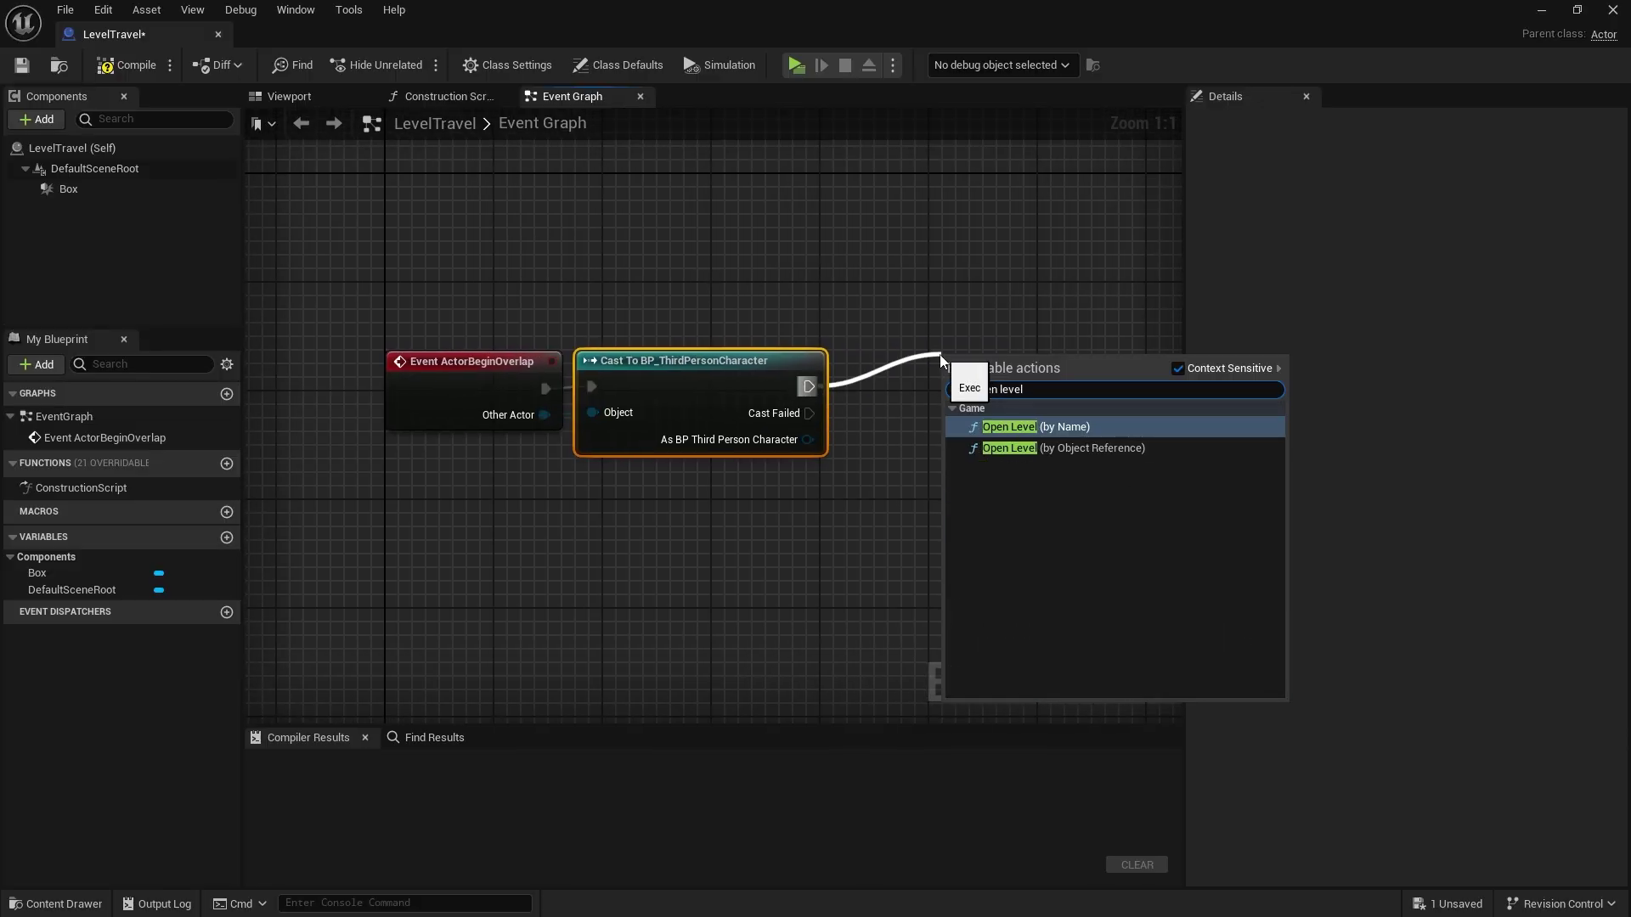
left_click(1061, 447)
right_click_drag(1076, 349, 979, 316)
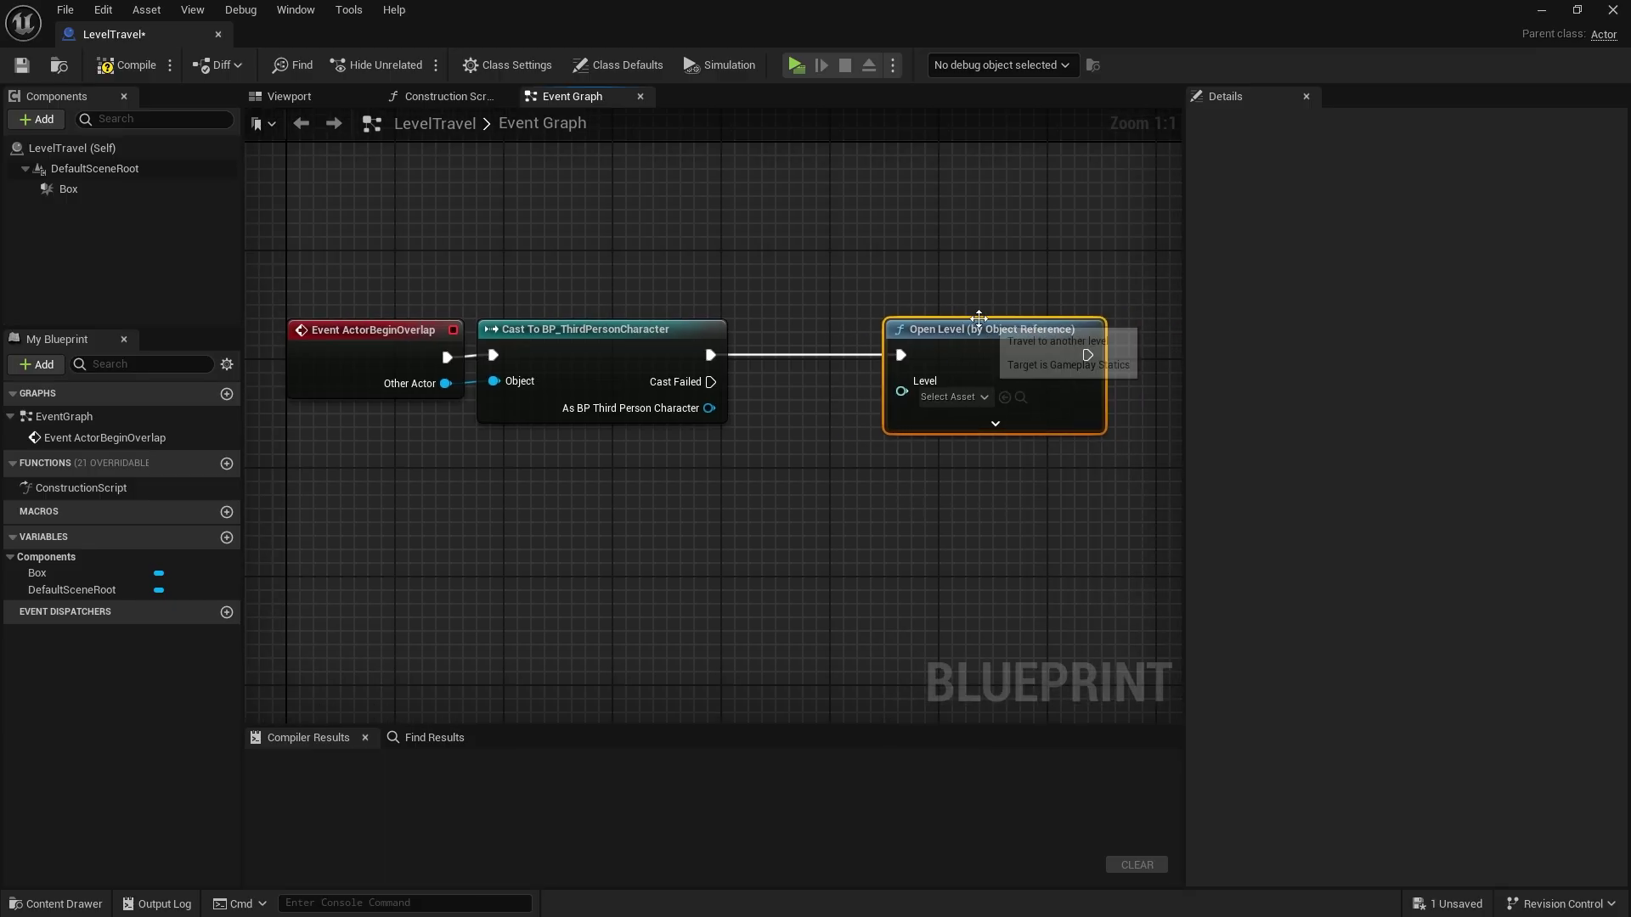
Step: Promote Open Level's Level input to a variable
left_click_drag(980, 317, 994, 319)
left_click(998, 397)
left_click(921, 398)
mouse_move(915, 391)
left_mouse_down()
mouse_move(802, 483)
mouse_move(802, 382)
left_mouse_up()
left_click(848, 591)
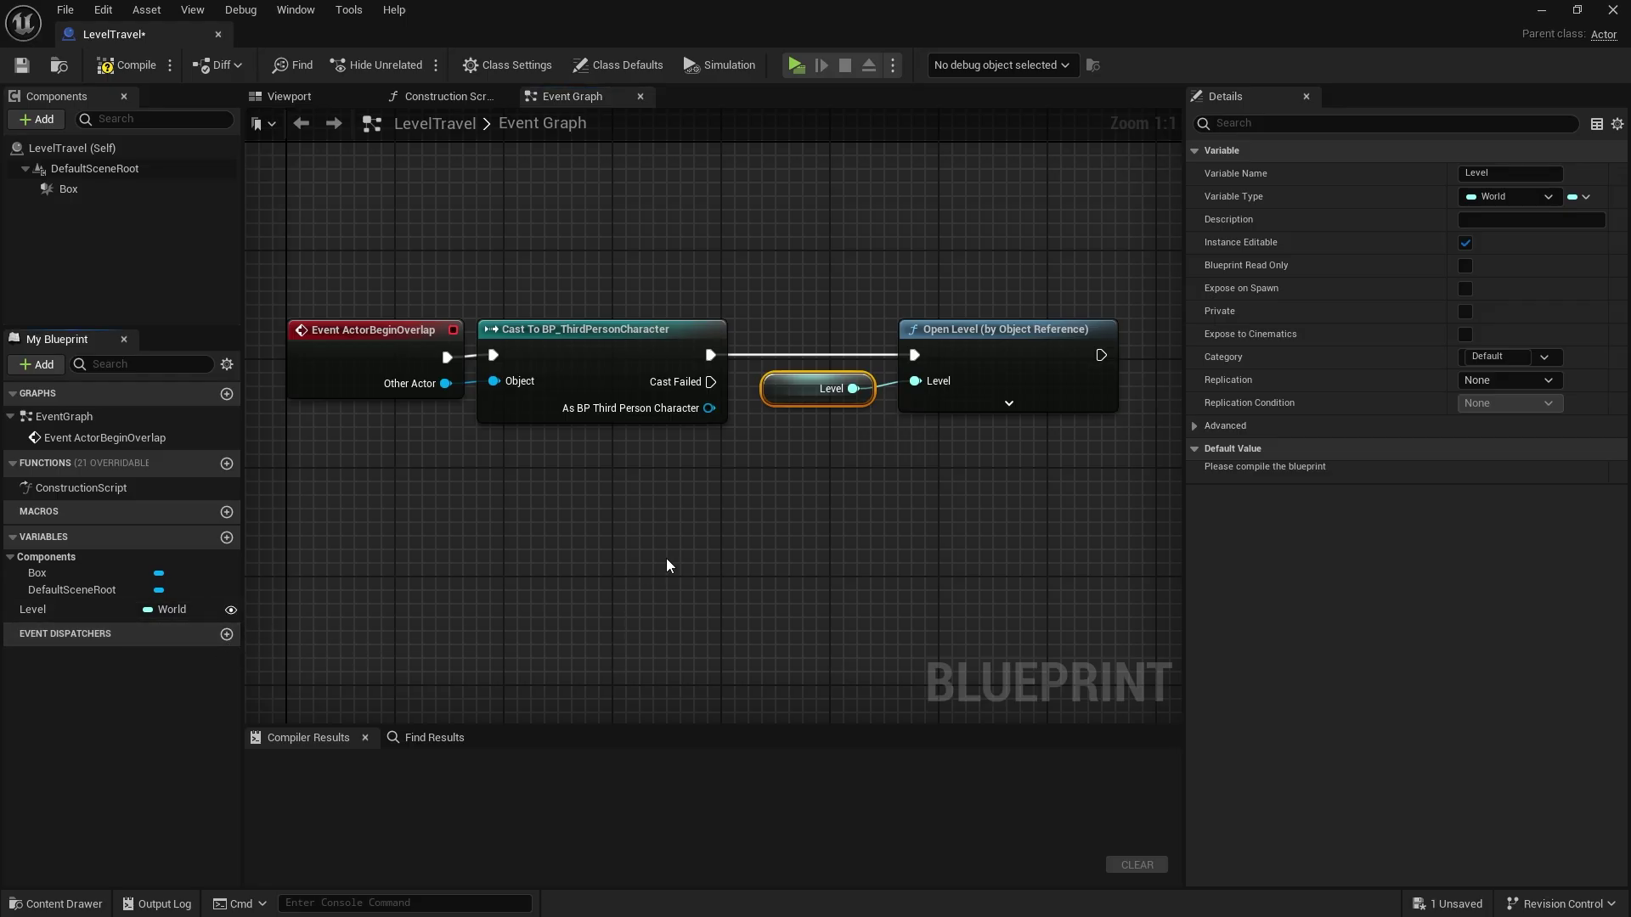
Step: Promote Options to an instance-editable SpawnTag string variable and compile
left_click(1008, 404)
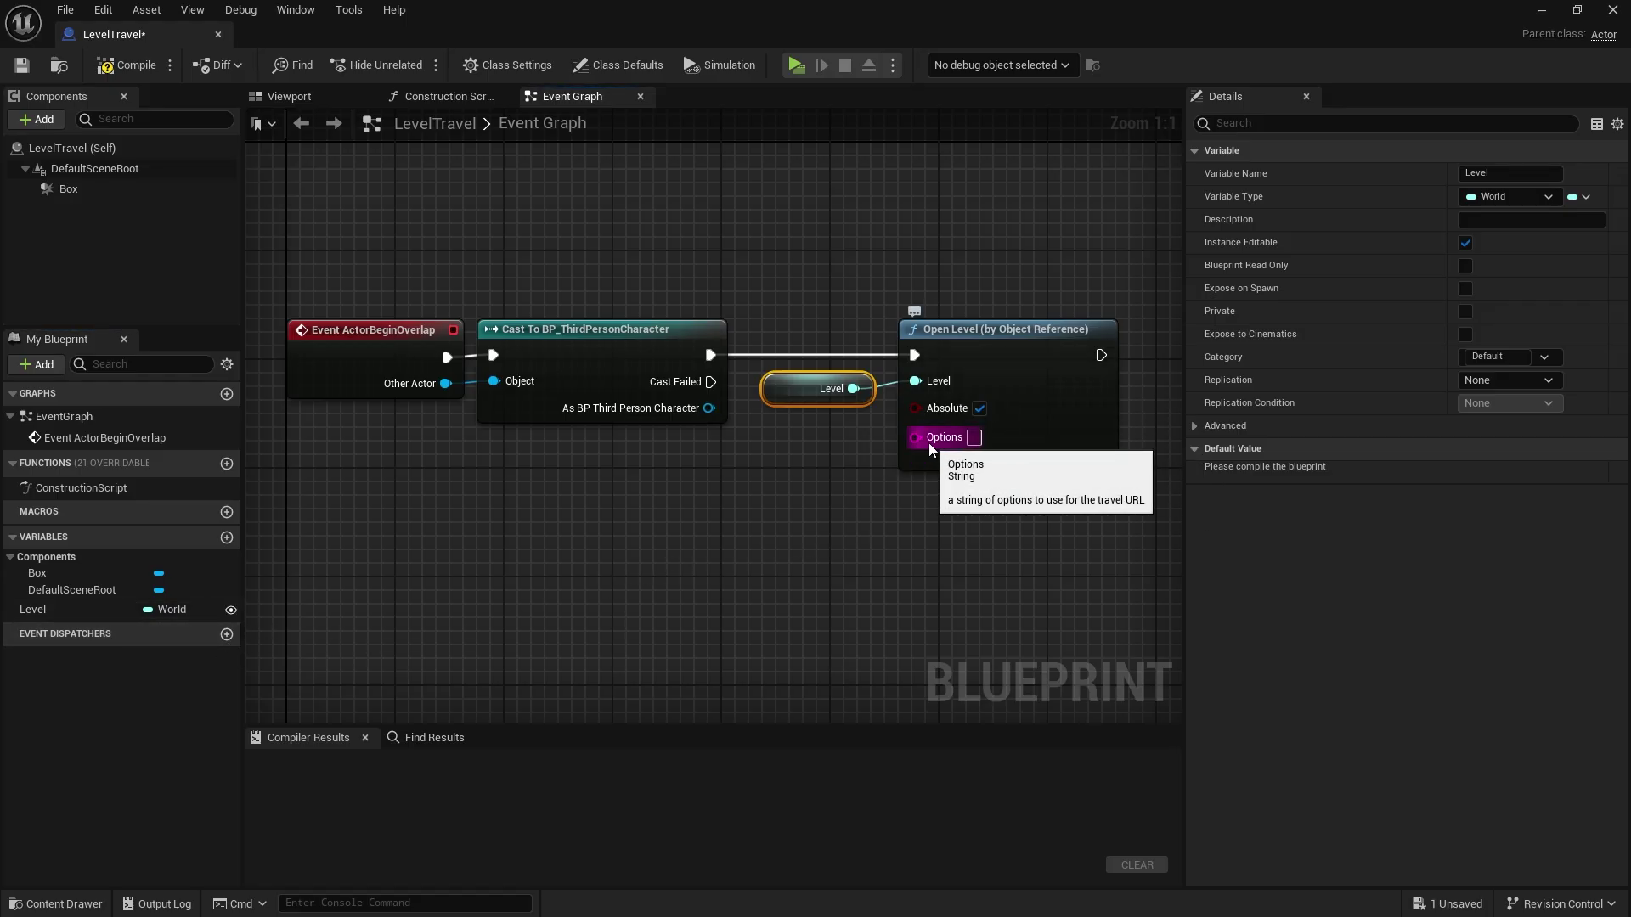
left_click_drag(914, 439, 784, 543)
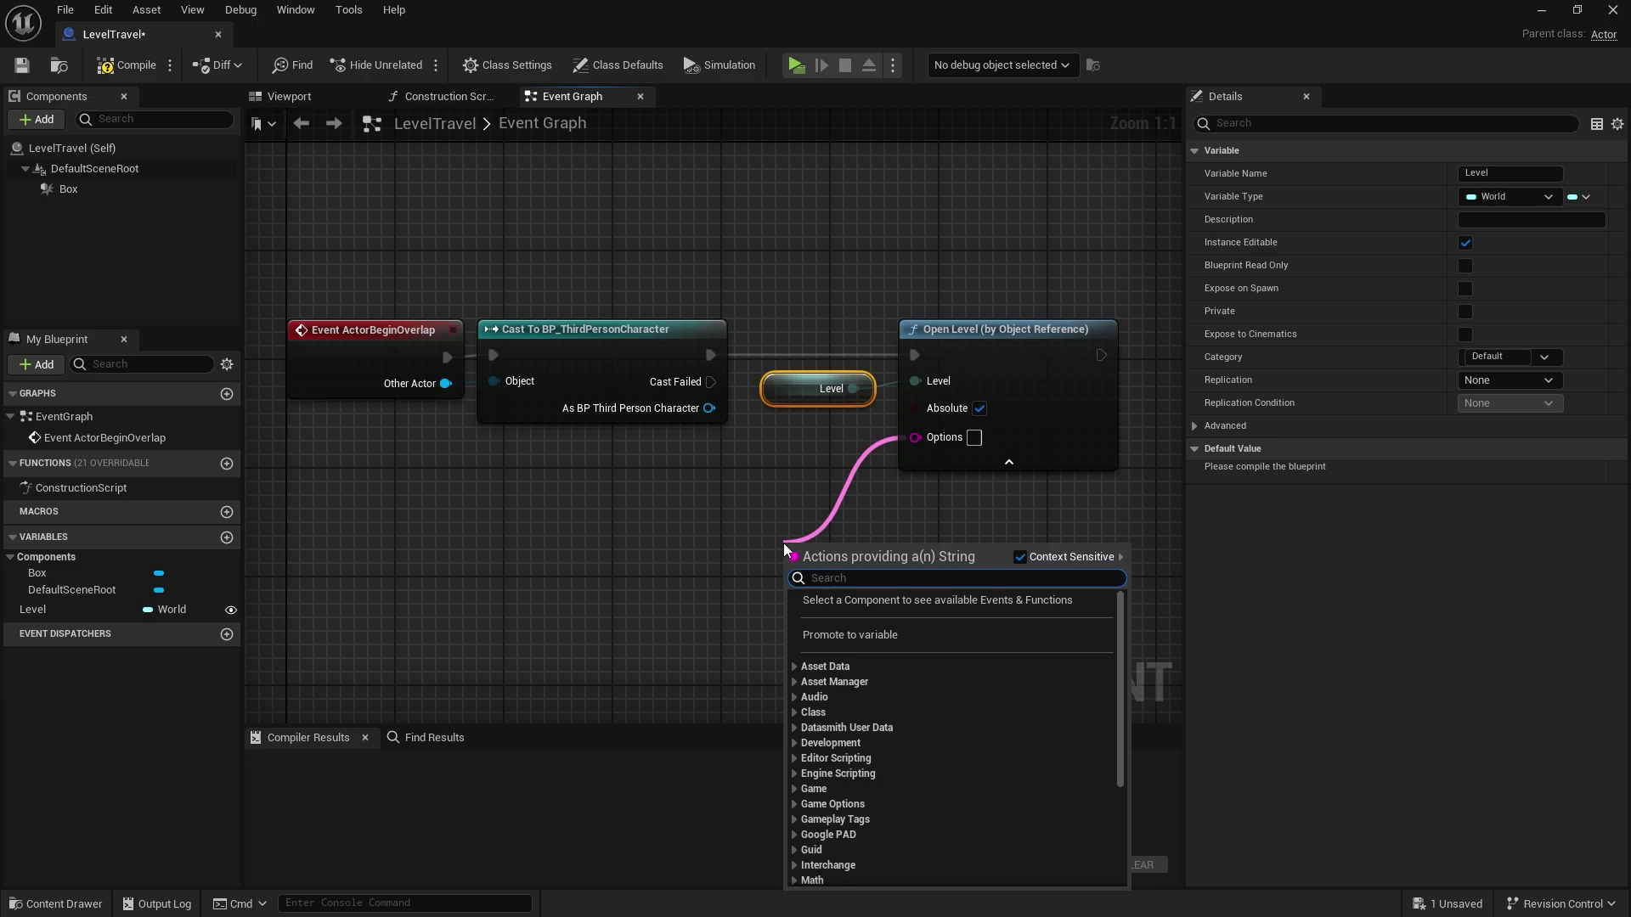
left_click(835, 638)
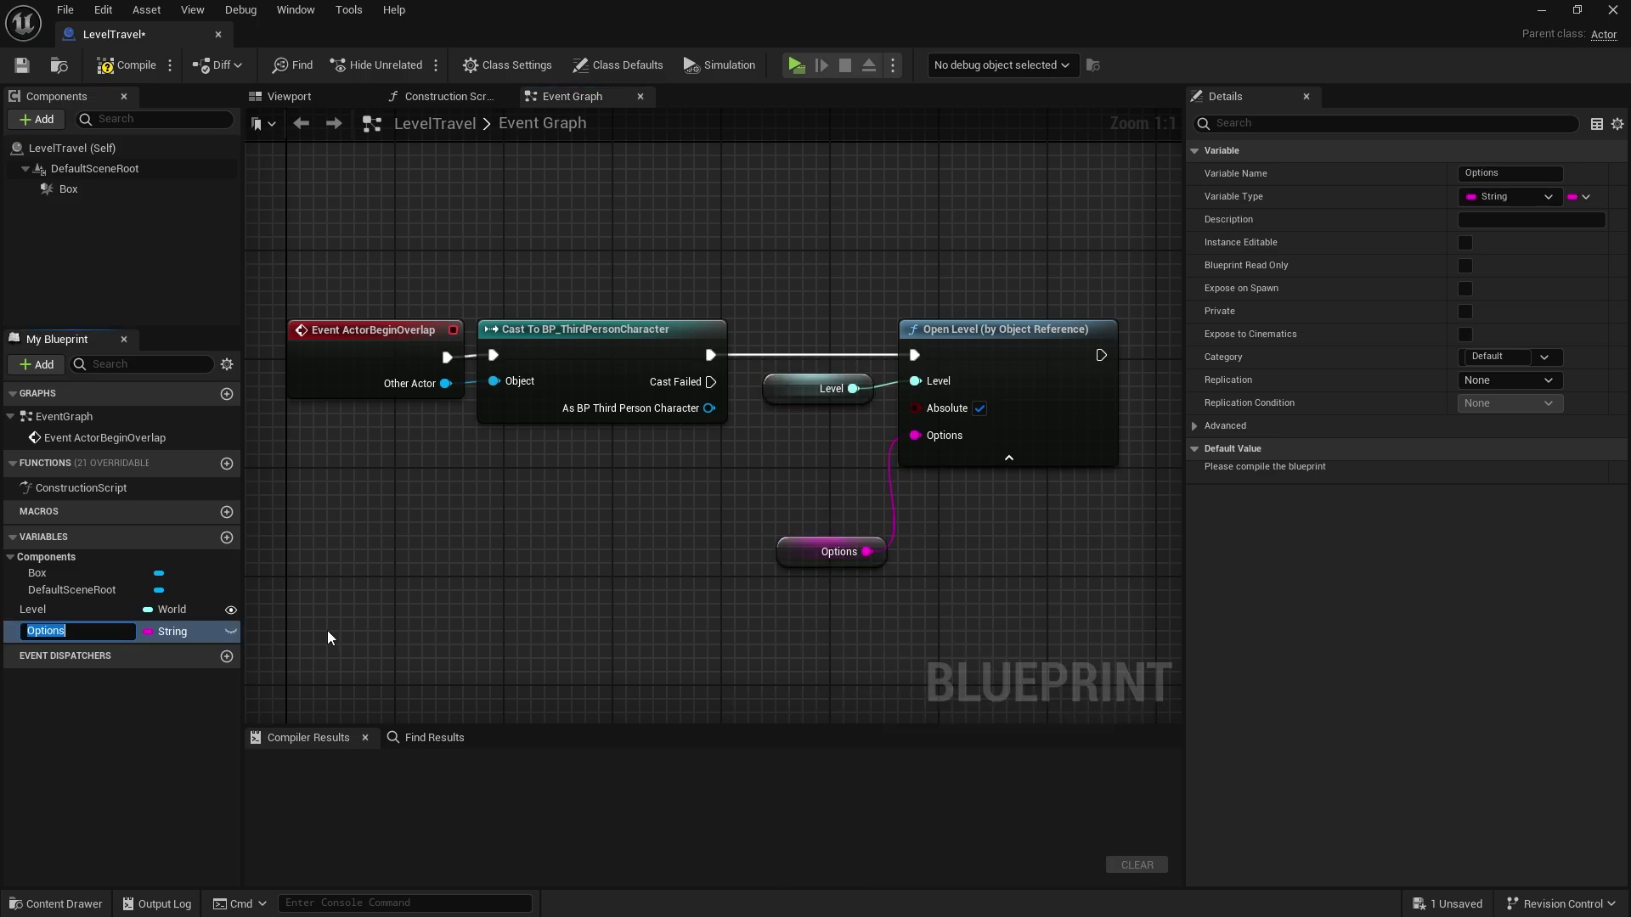
type("SpawnTag")
key("Return")
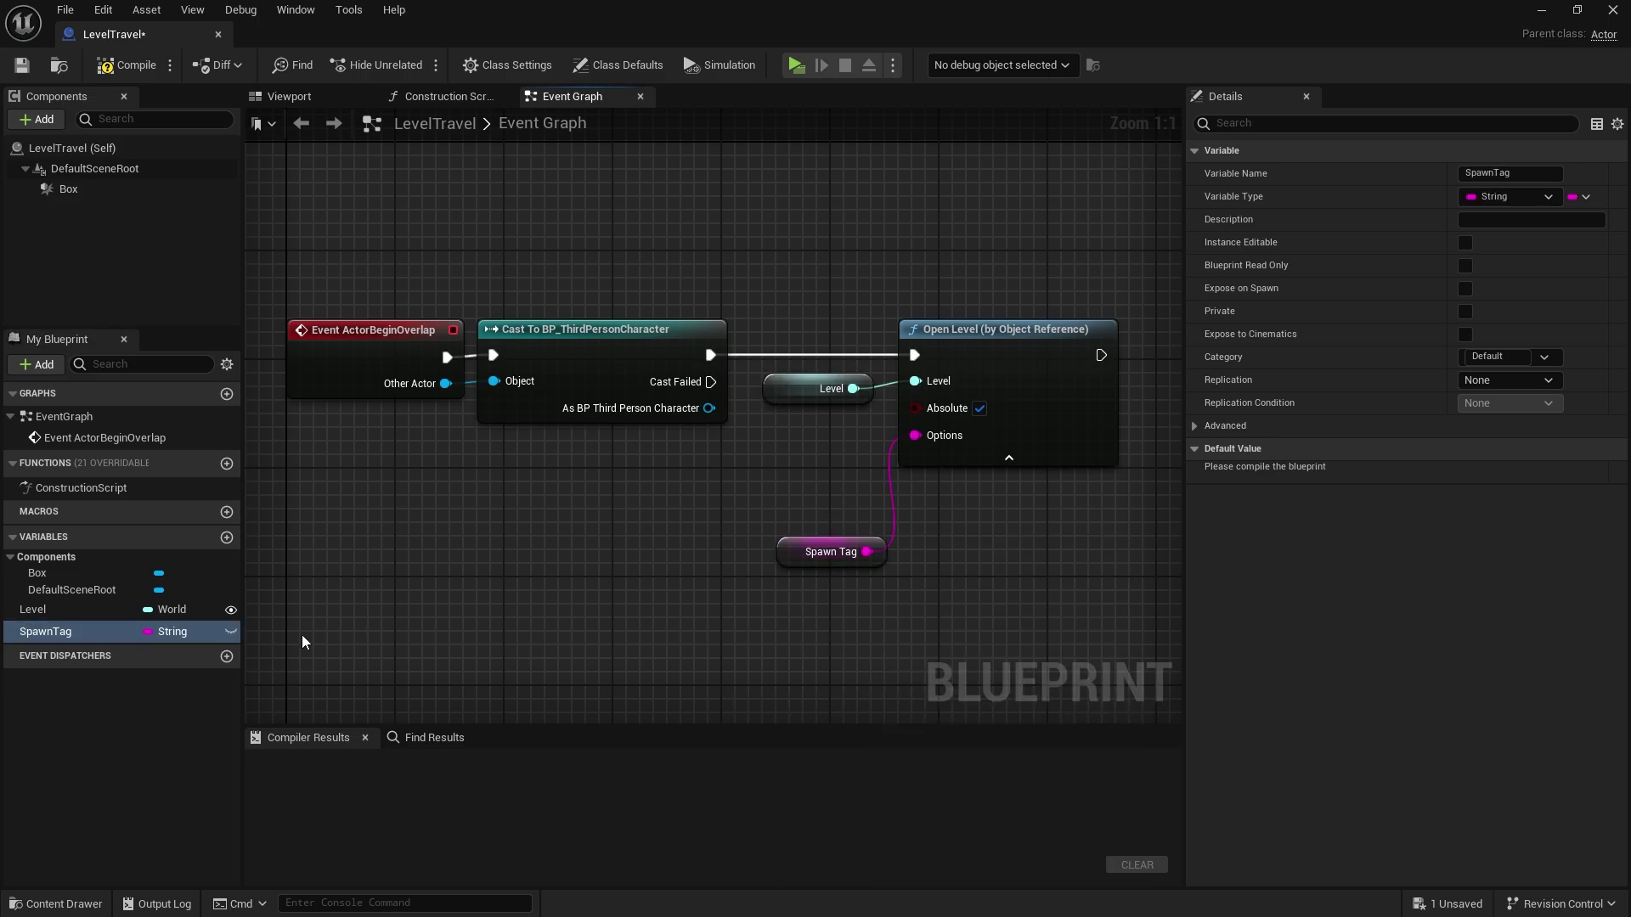
left_click(231, 633)
left_click_drag(782, 555, 769, 460)
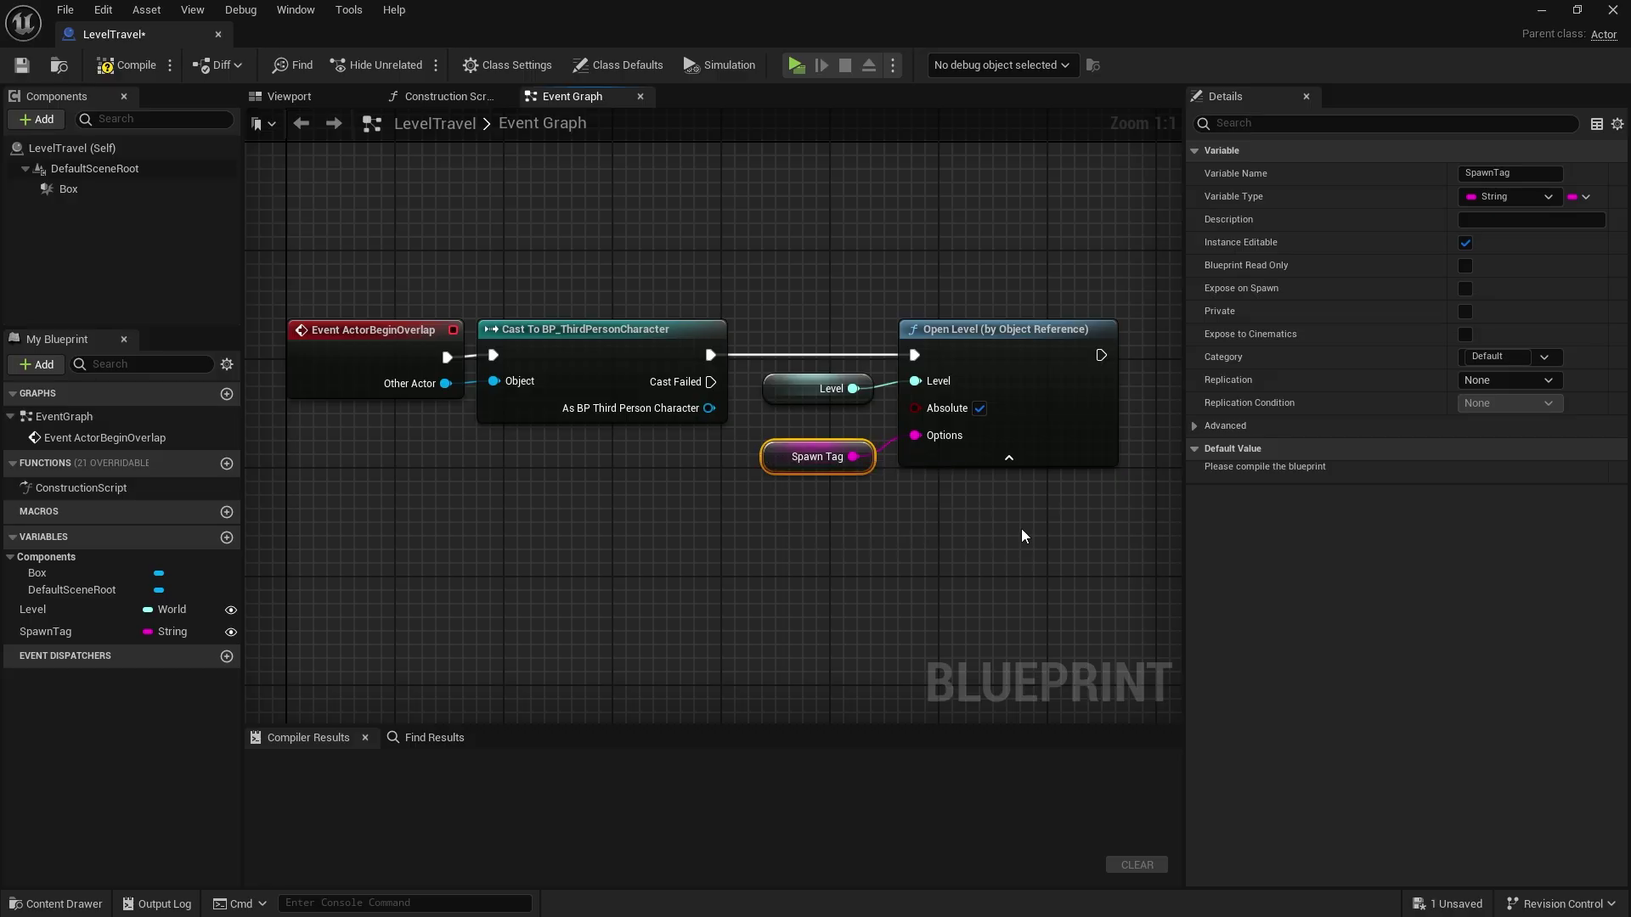
left_click(136, 64)
Step: Save LevelTravel and drop a LevelTravel trigger into the temple doorway
left_click(20, 64)
left_click(128, 36)
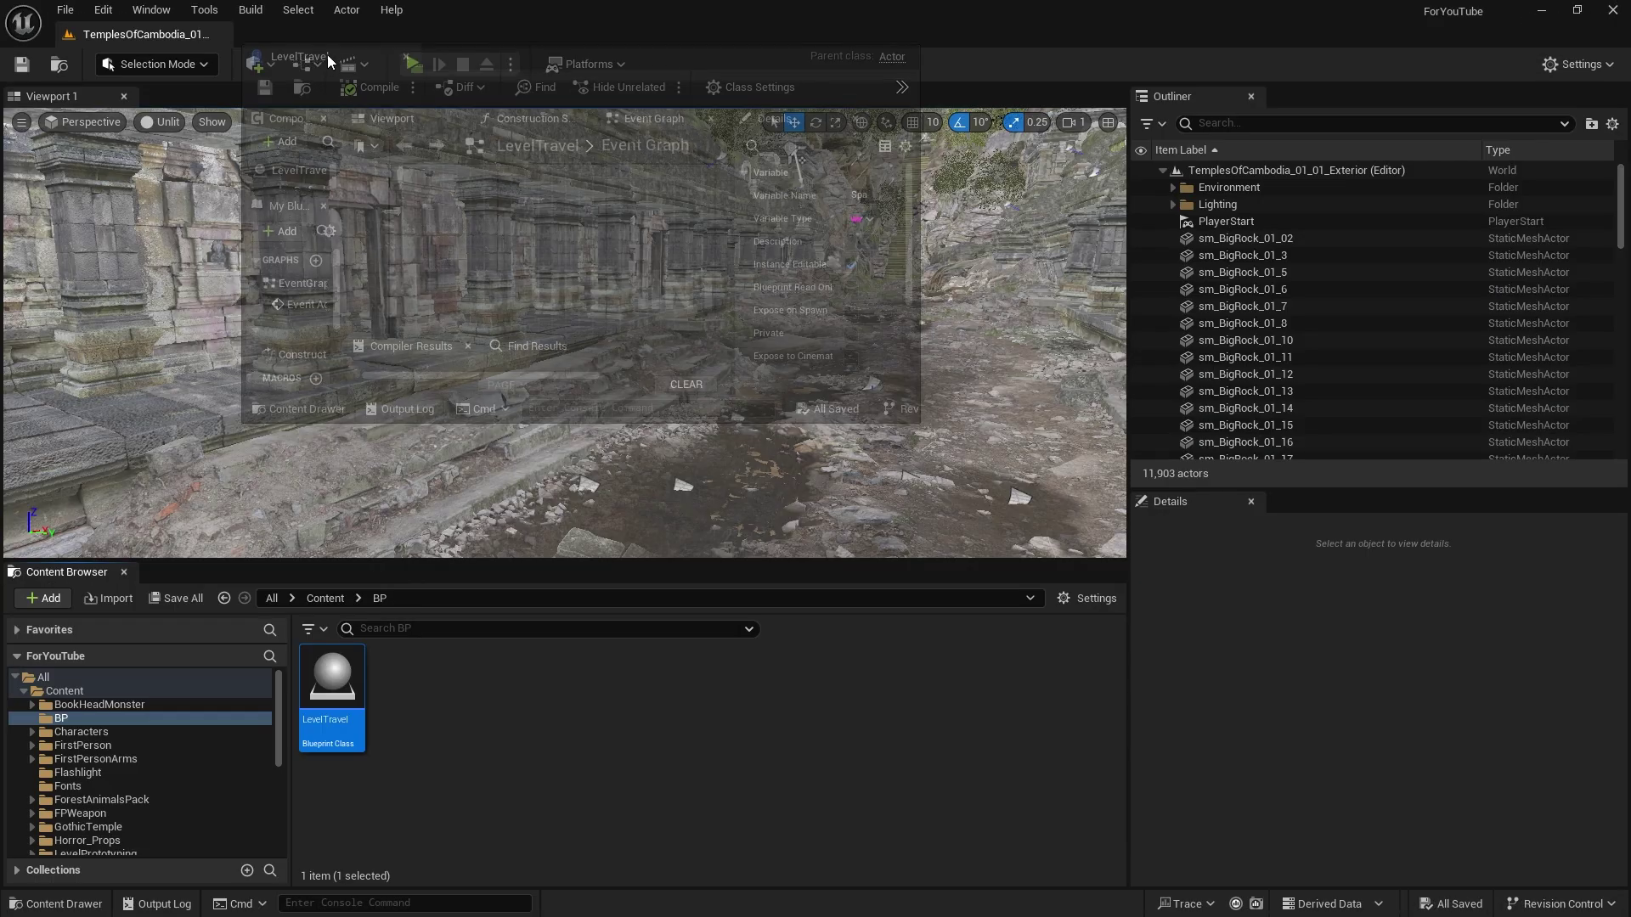
right_click_drag(559, 440, 826, 238)
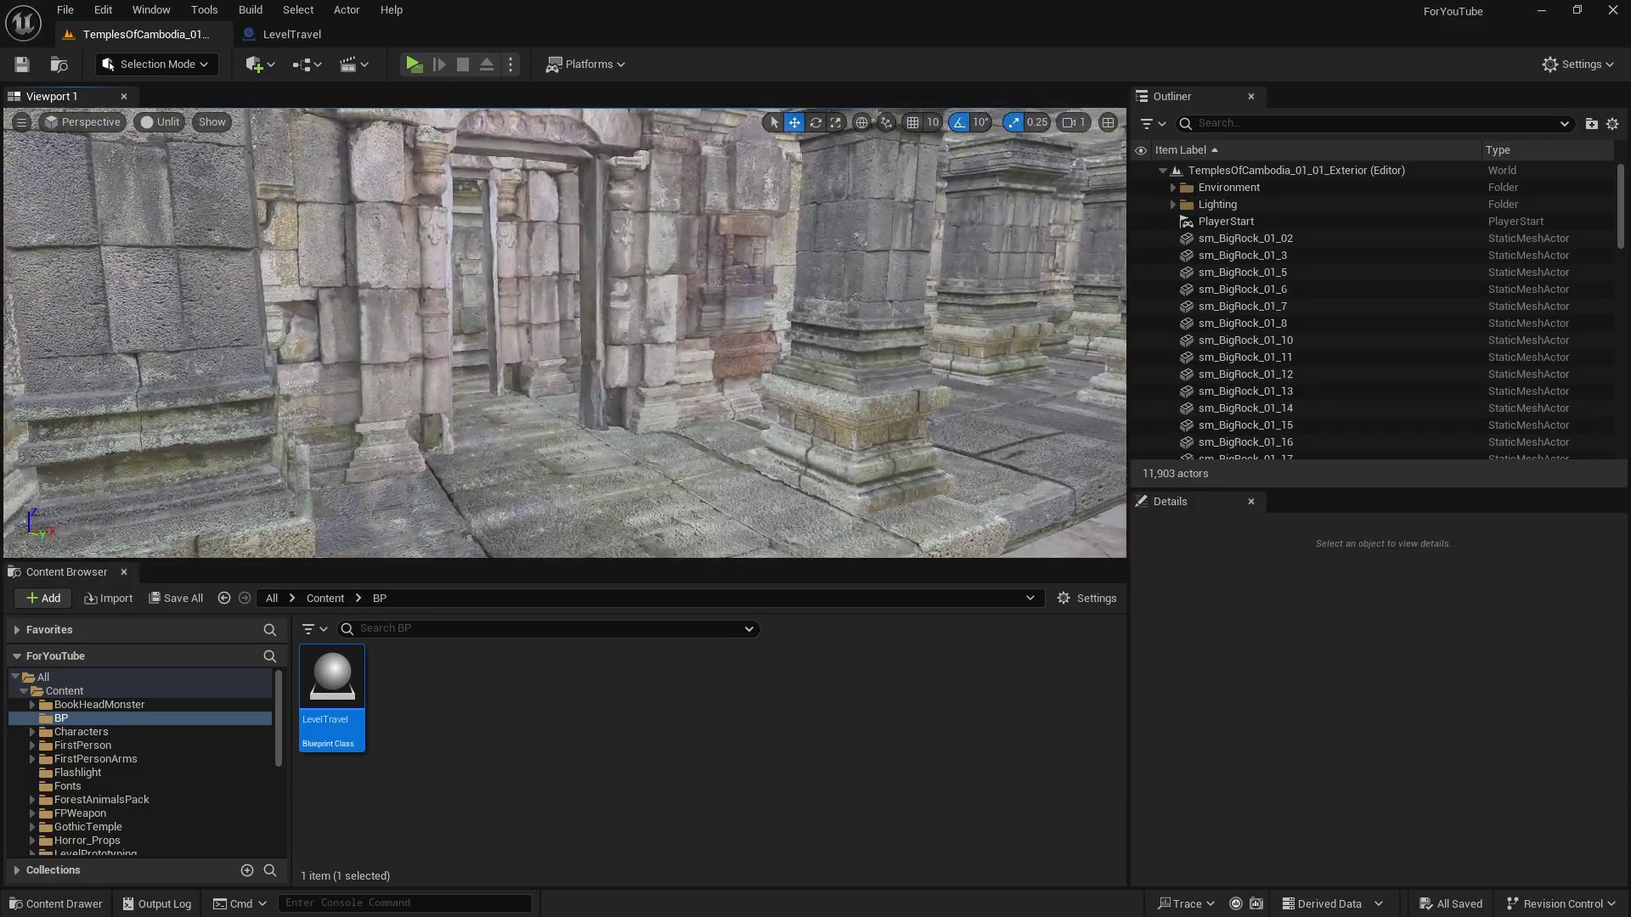
mouse_move(335, 685)
left_mouse_down()
mouse_move(522, 433)
mouse_move(574, 475)
left_mouse_up()
Step: Raise the trigger, turn it 90 degrees and fit it into the doorway
key("e")
key("w")
mouse_move(523, 376)
left_mouse_down()
mouse_move(523, 334)
mouse_move(560, 409)
left_mouse_up()
key("e")
mouse_move(561, 409)
right_mouse_down()
mouse_move(587, 382)
mouse_move(689, 357)
right_mouse_up()
key("w")
left_click_drag(703, 356, 688, 354)
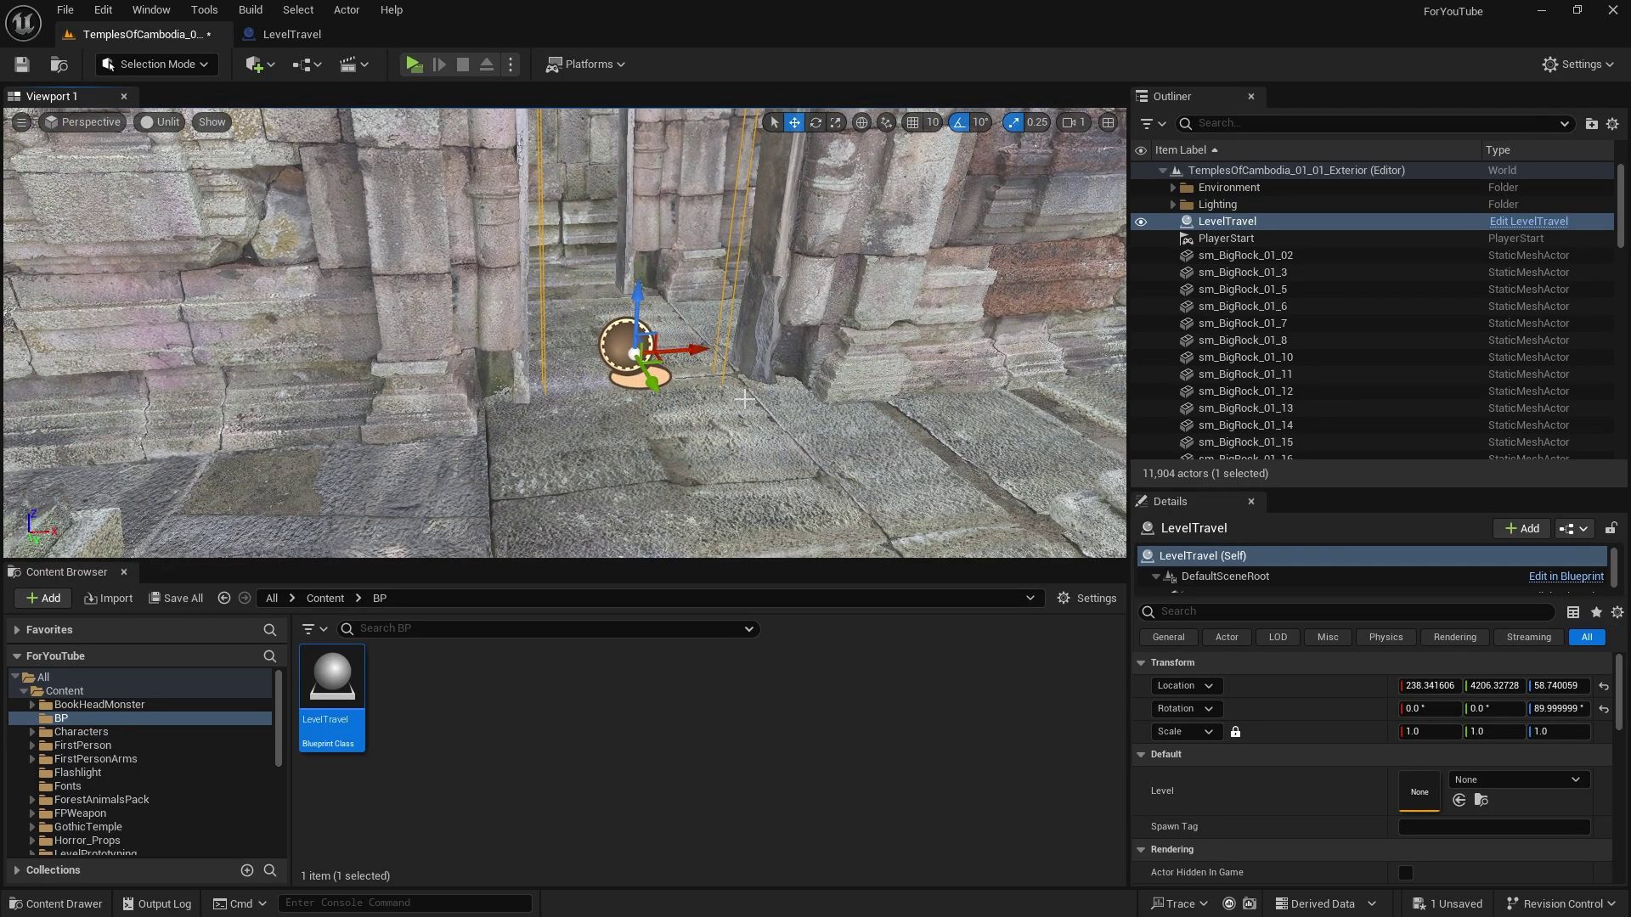
left_click_drag(634, 294, 633, 301)
scroll(1232, 574, "down", 1)
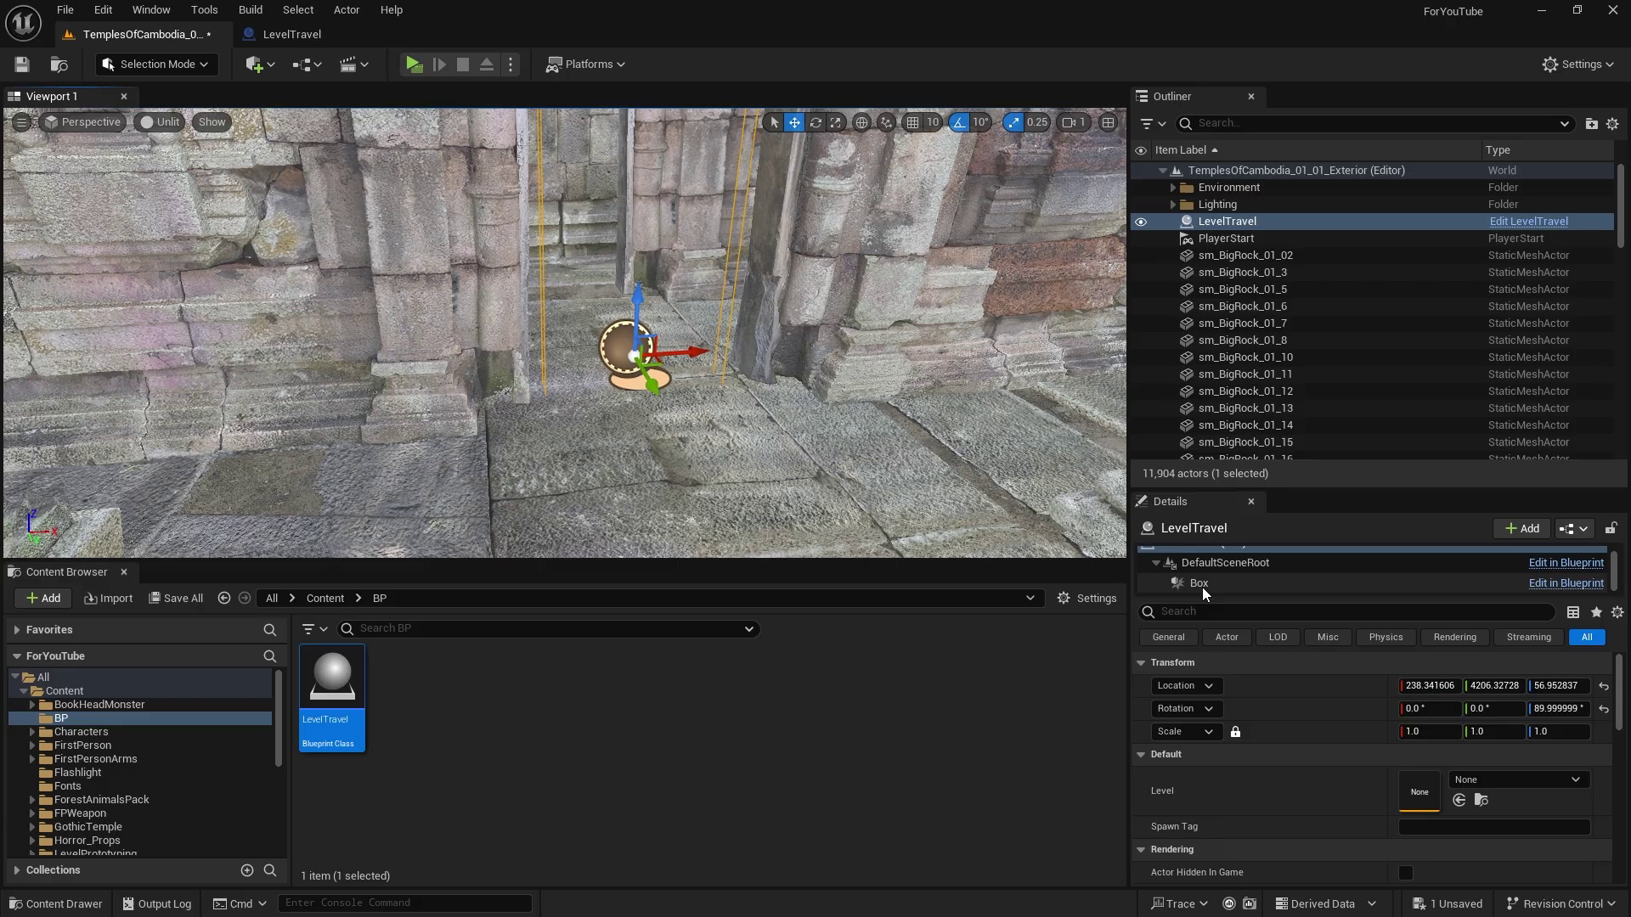
Step: Scale up the trigger's Box collision proportionally to fill the opening
left_click(1232, 586)
mouse_move(1494, 733)
left_mouse_down()
mouse_move(1542, 732)
mouse_move(1504, 732)
left_mouse_up()
scroll(816, 424, "down", 2)
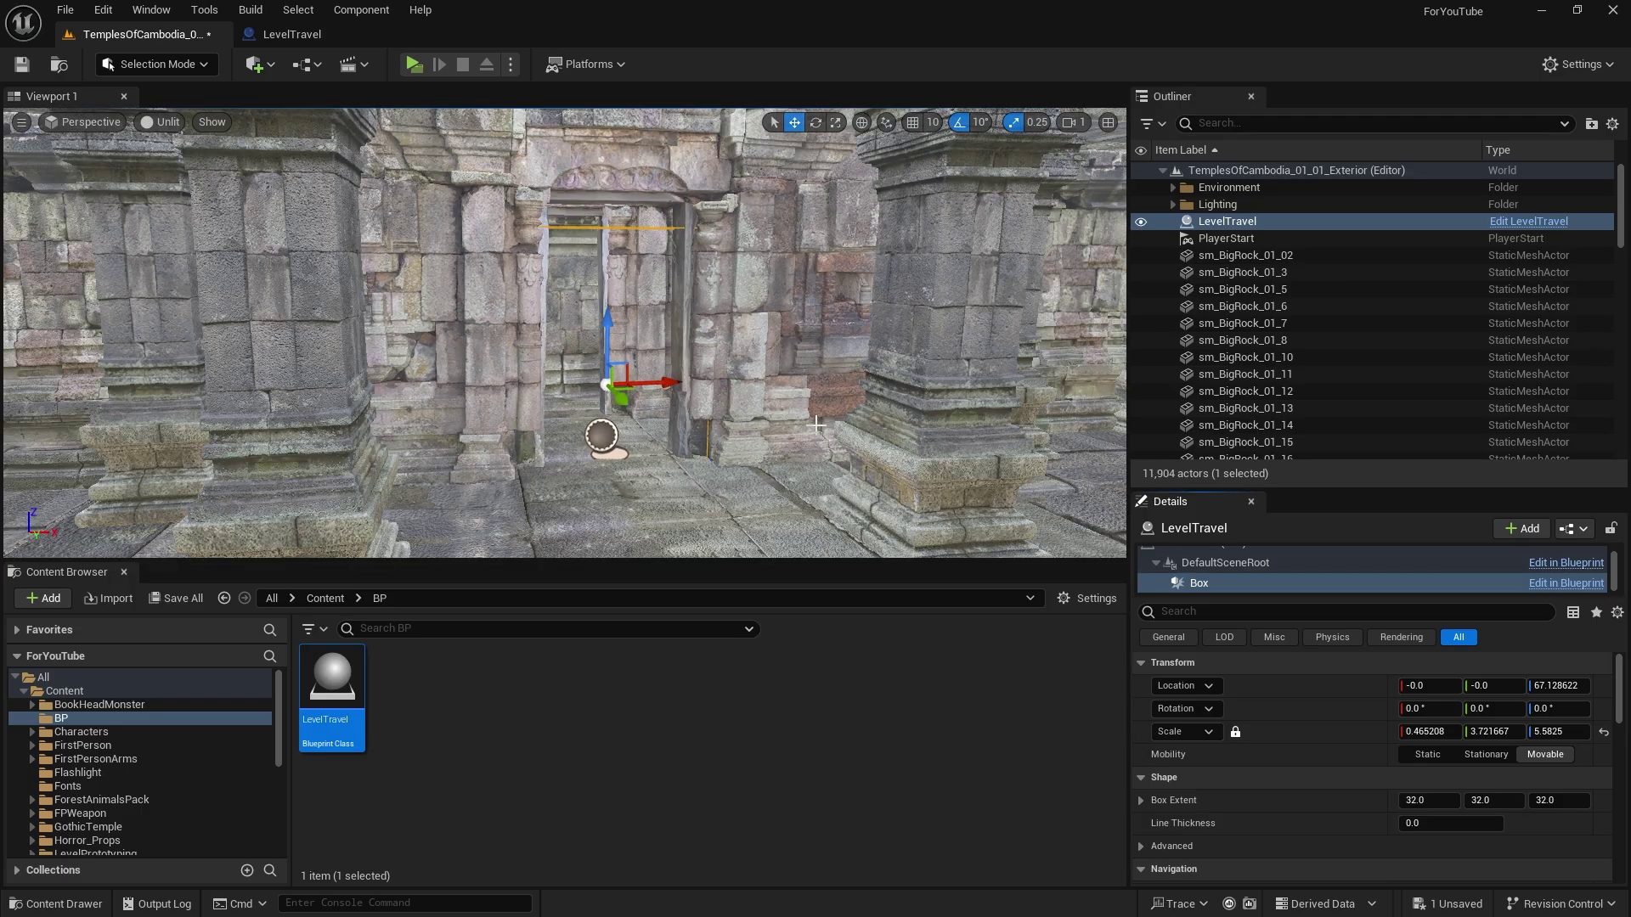
left_click(1267, 546)
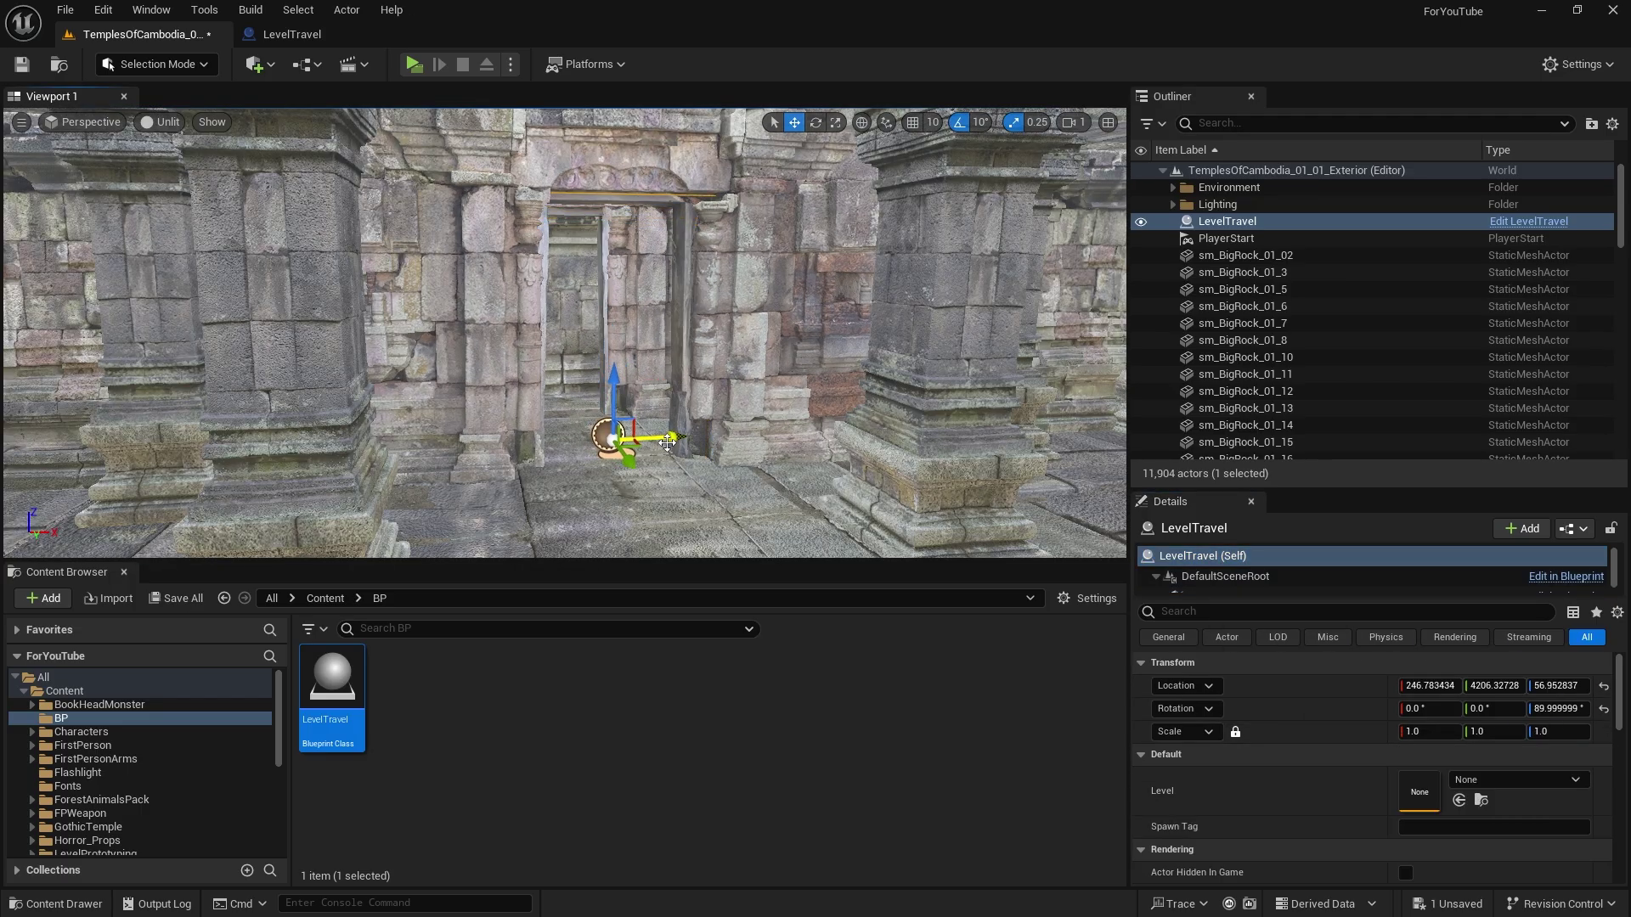
Step: Set the trigger's Level to TemplesOfCambodia_02 and its Spawn Tag to 'inside'
left_click(1482, 782)
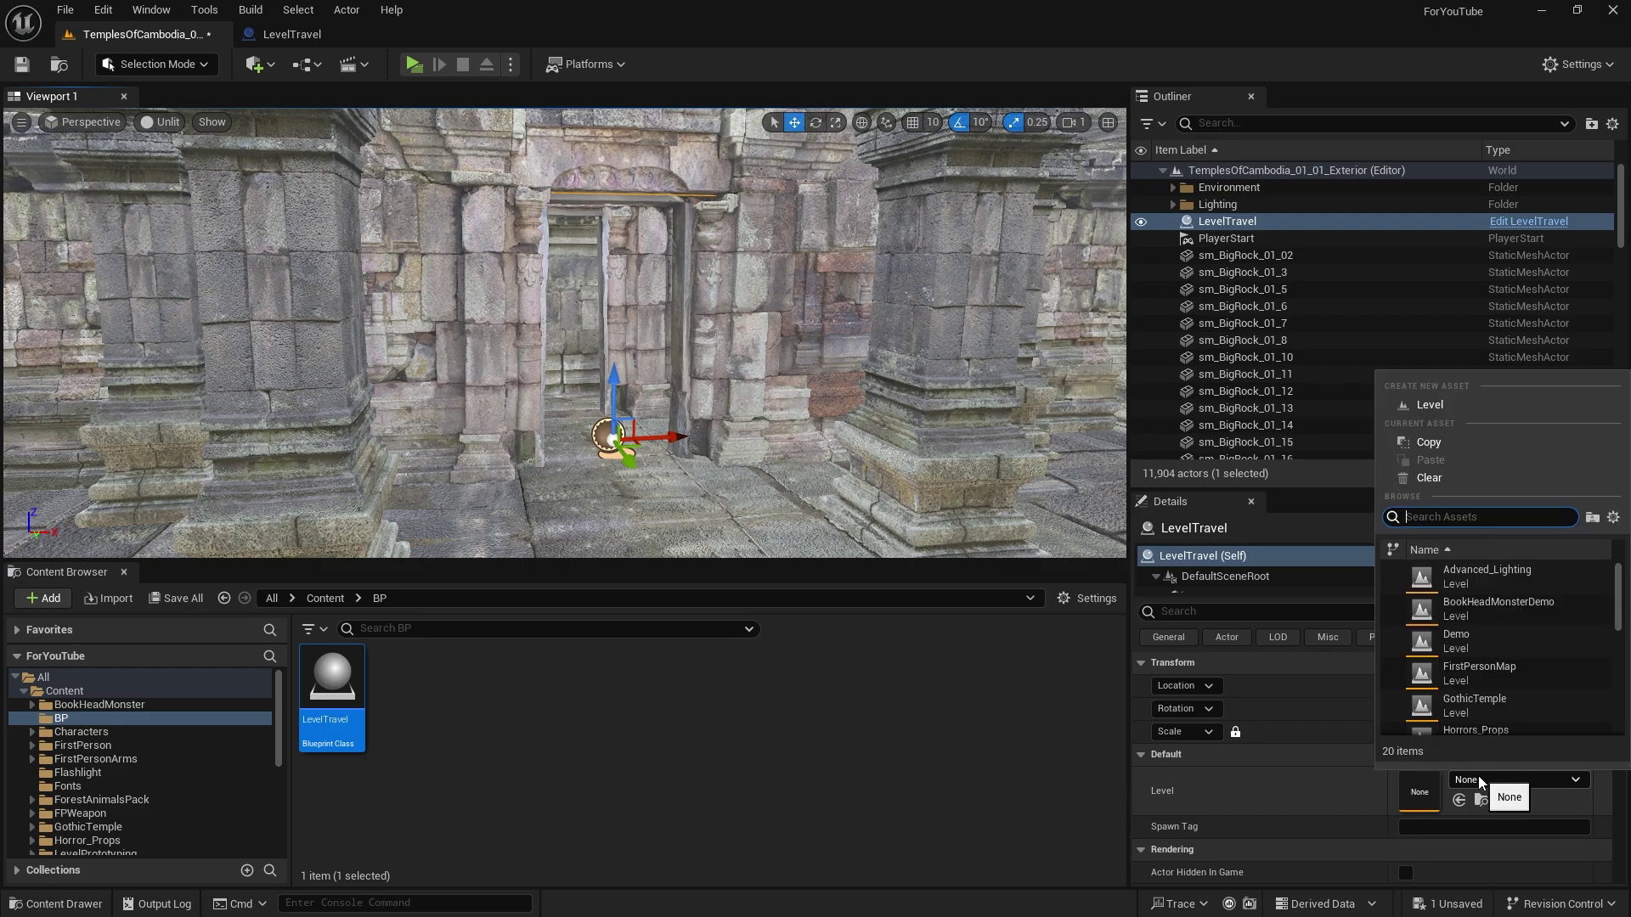
type("temples")
left_click(1485, 602)
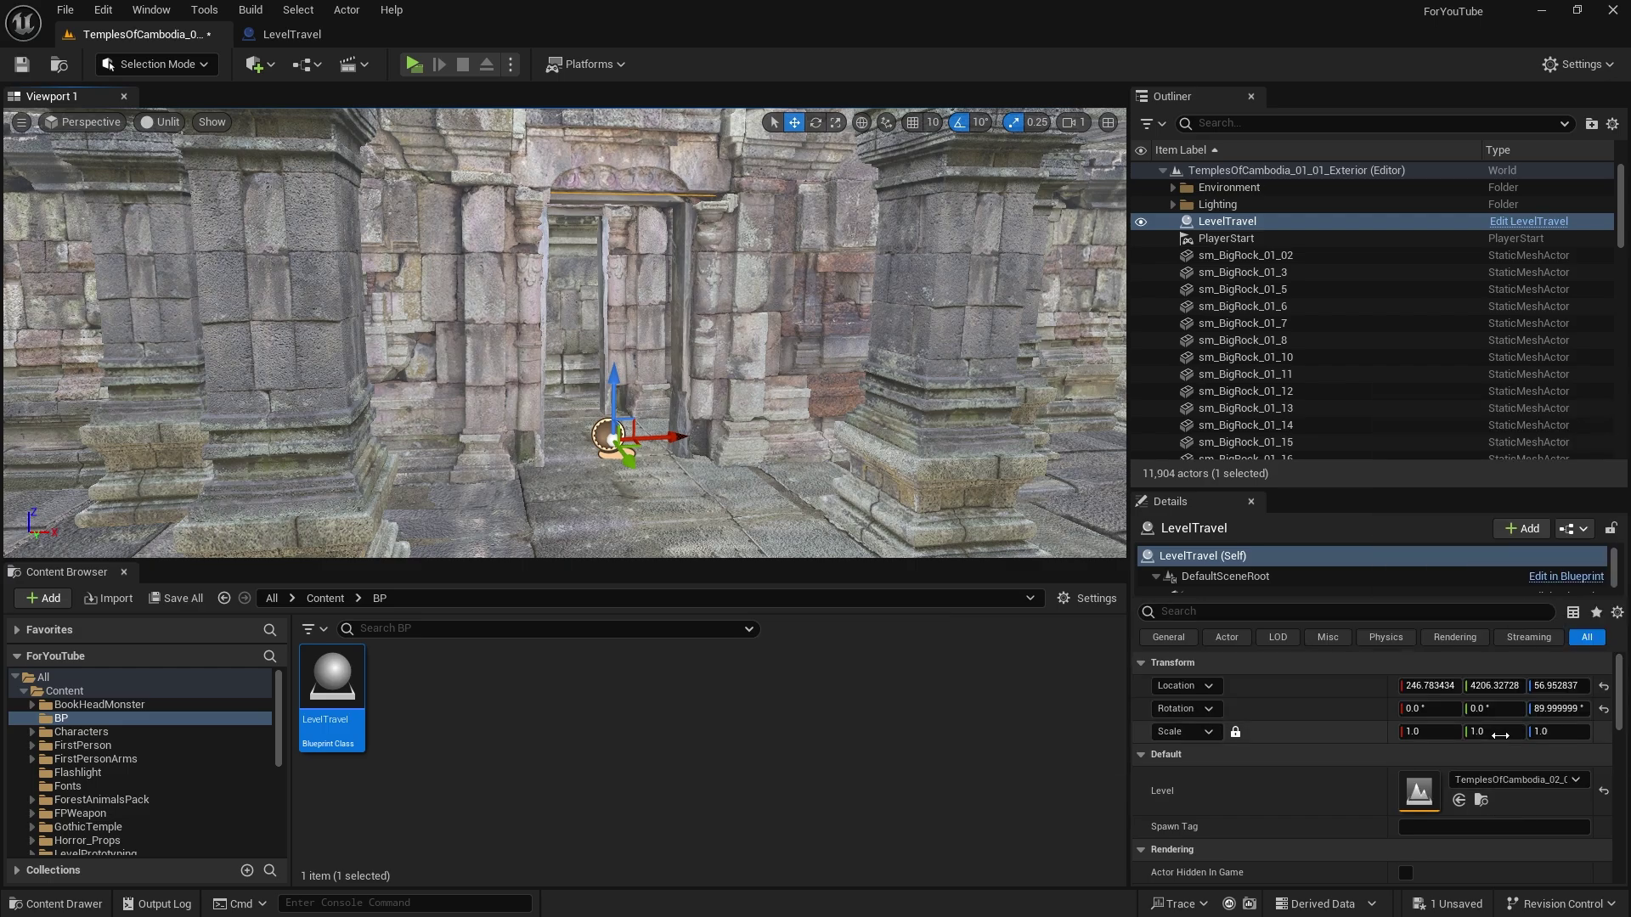
scroll(1334, 807, "down", 1)
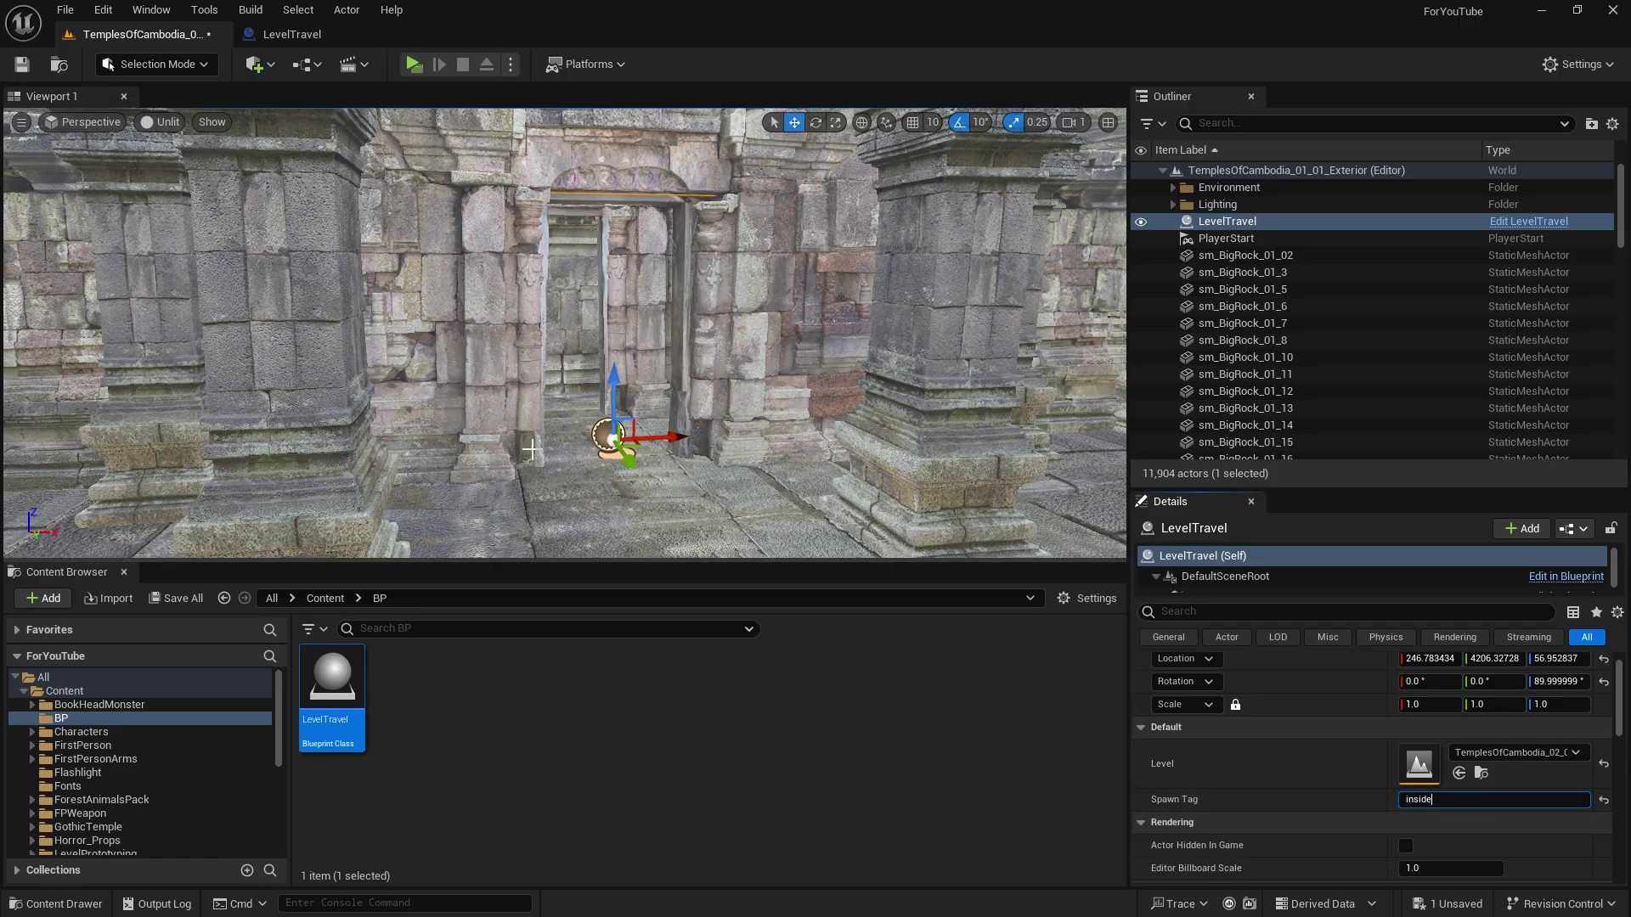
left_click(255, 63)
mouse_move(297, 224)
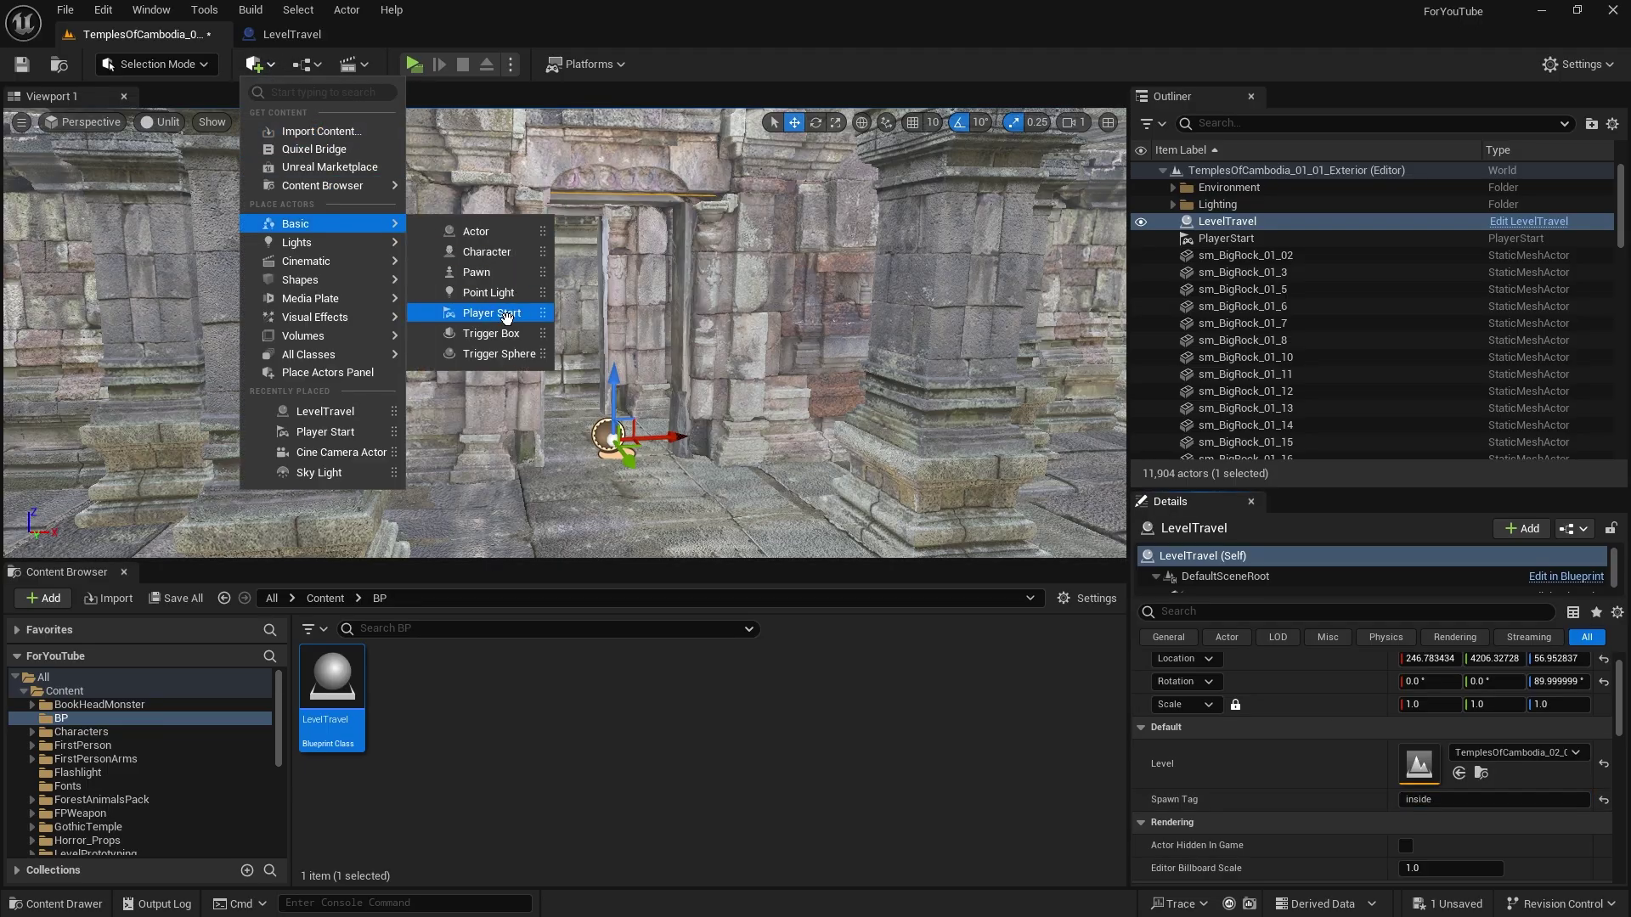
Step: Place a Player Start tagged 'Outside' near the doorway and save the exterior level
left_click(507, 316)
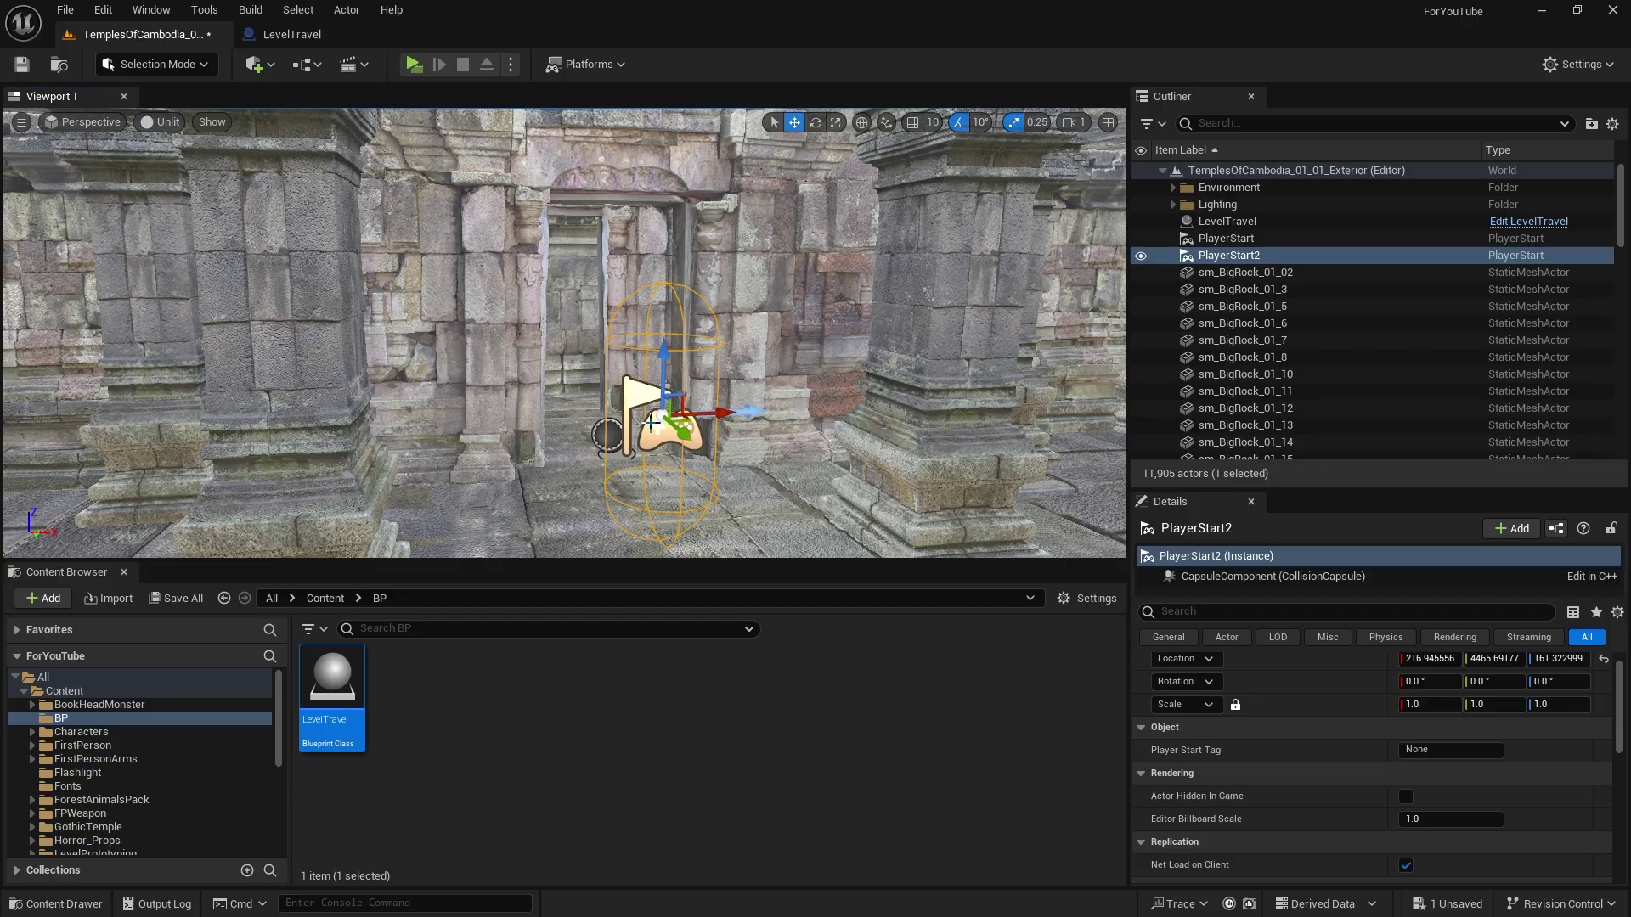
right_click_drag(672, 428, 688, 421)
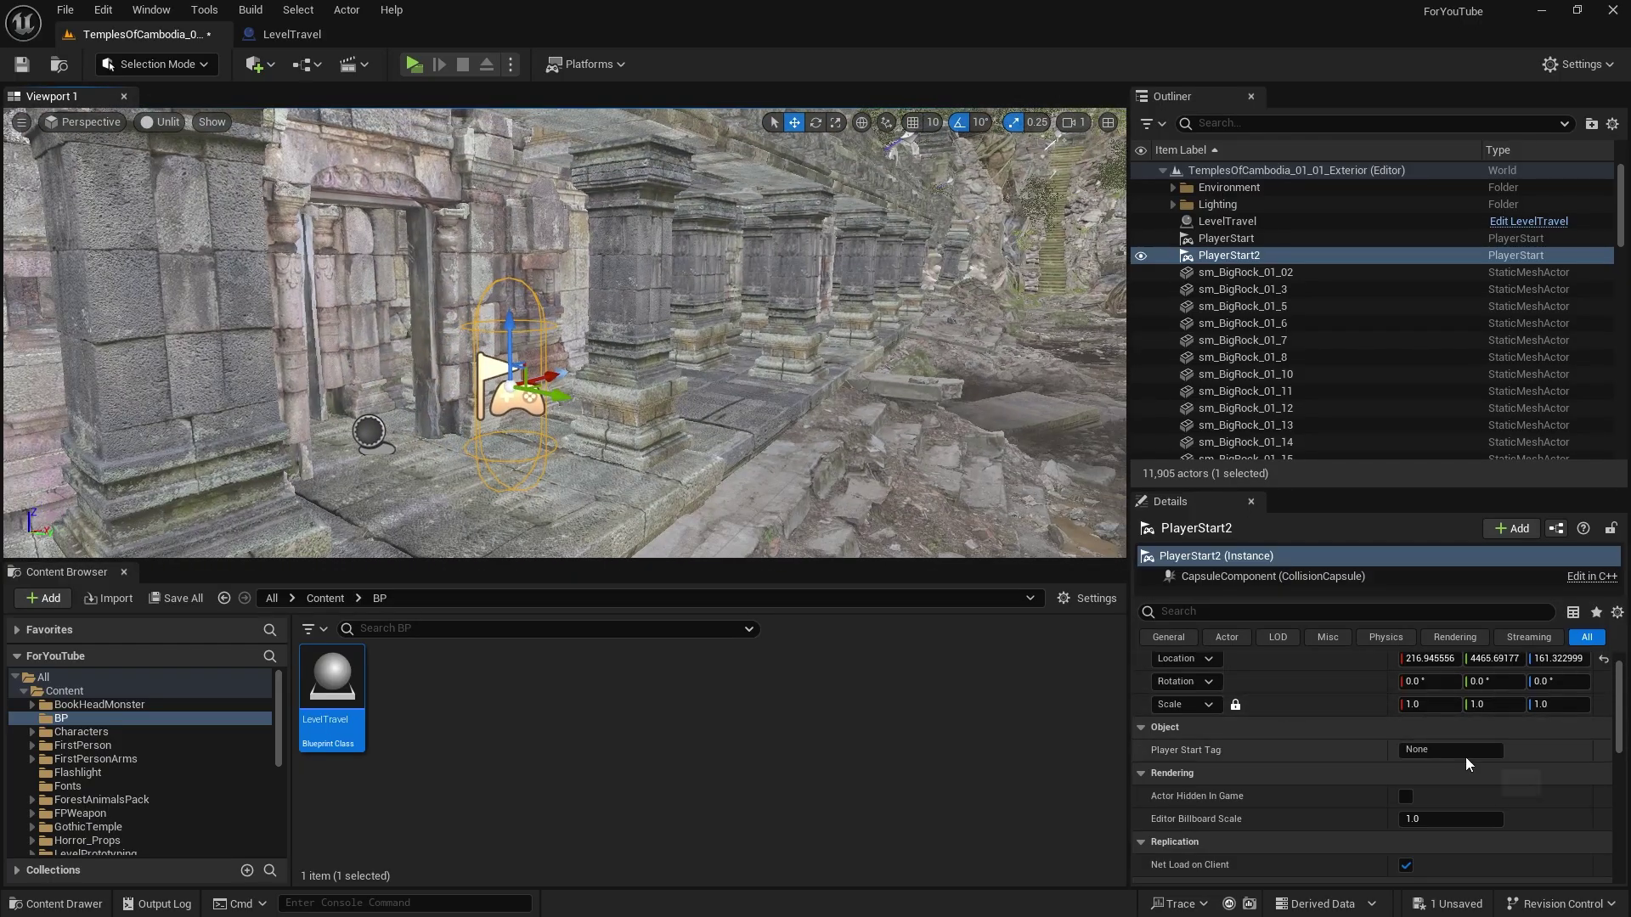
left_click(1465, 752)
type("Outside")
key("Return")
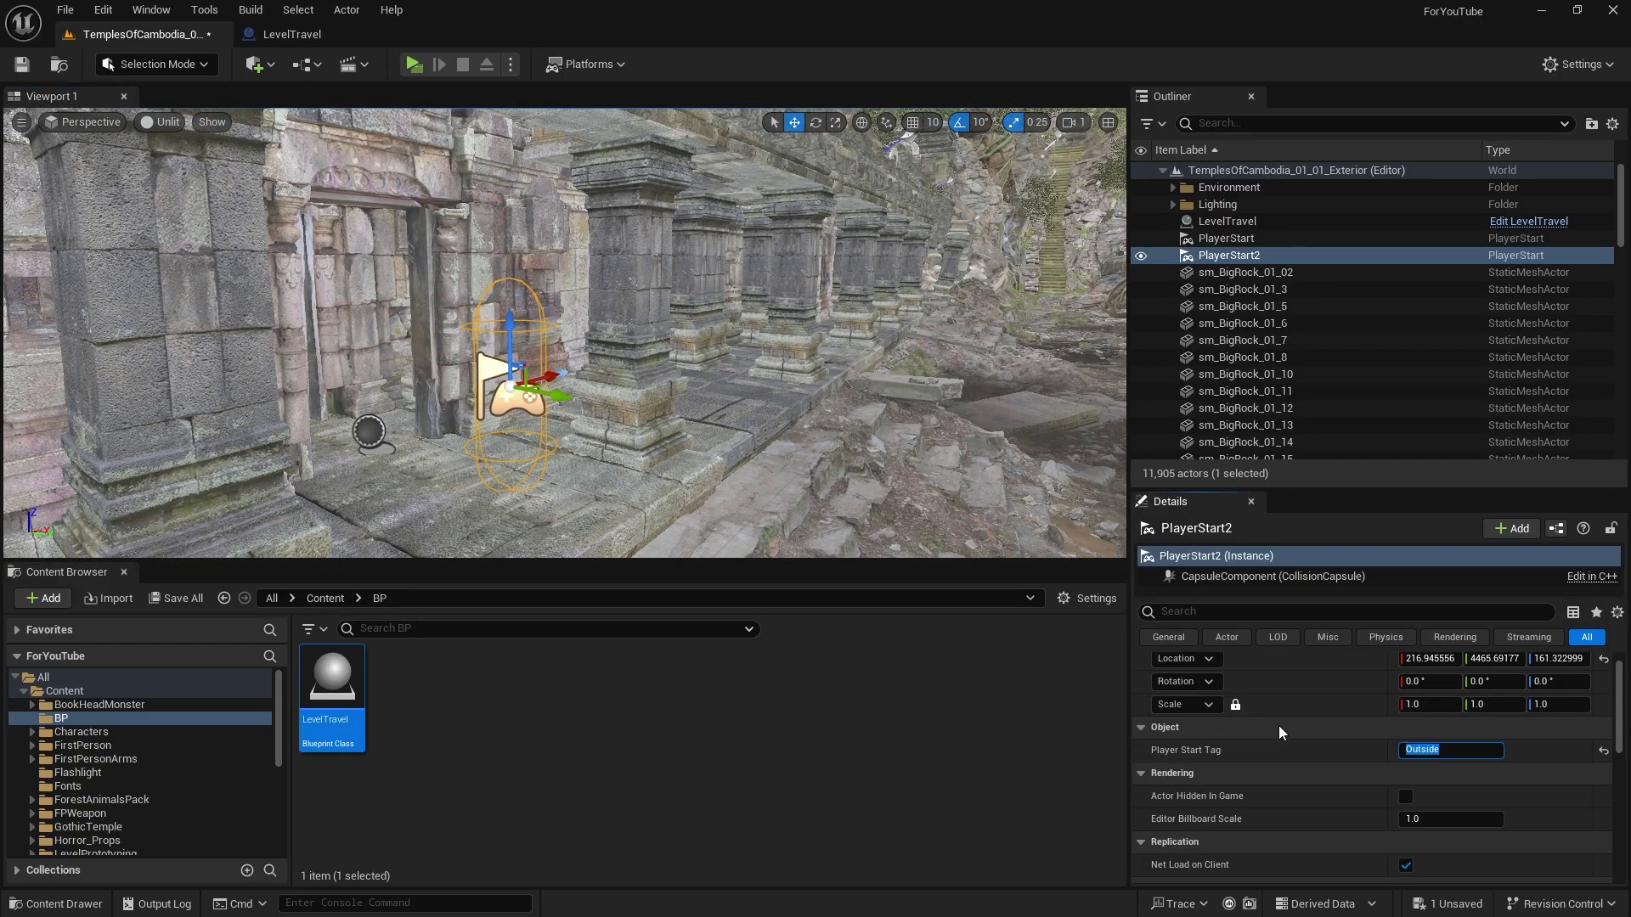
key("ctrl+s")
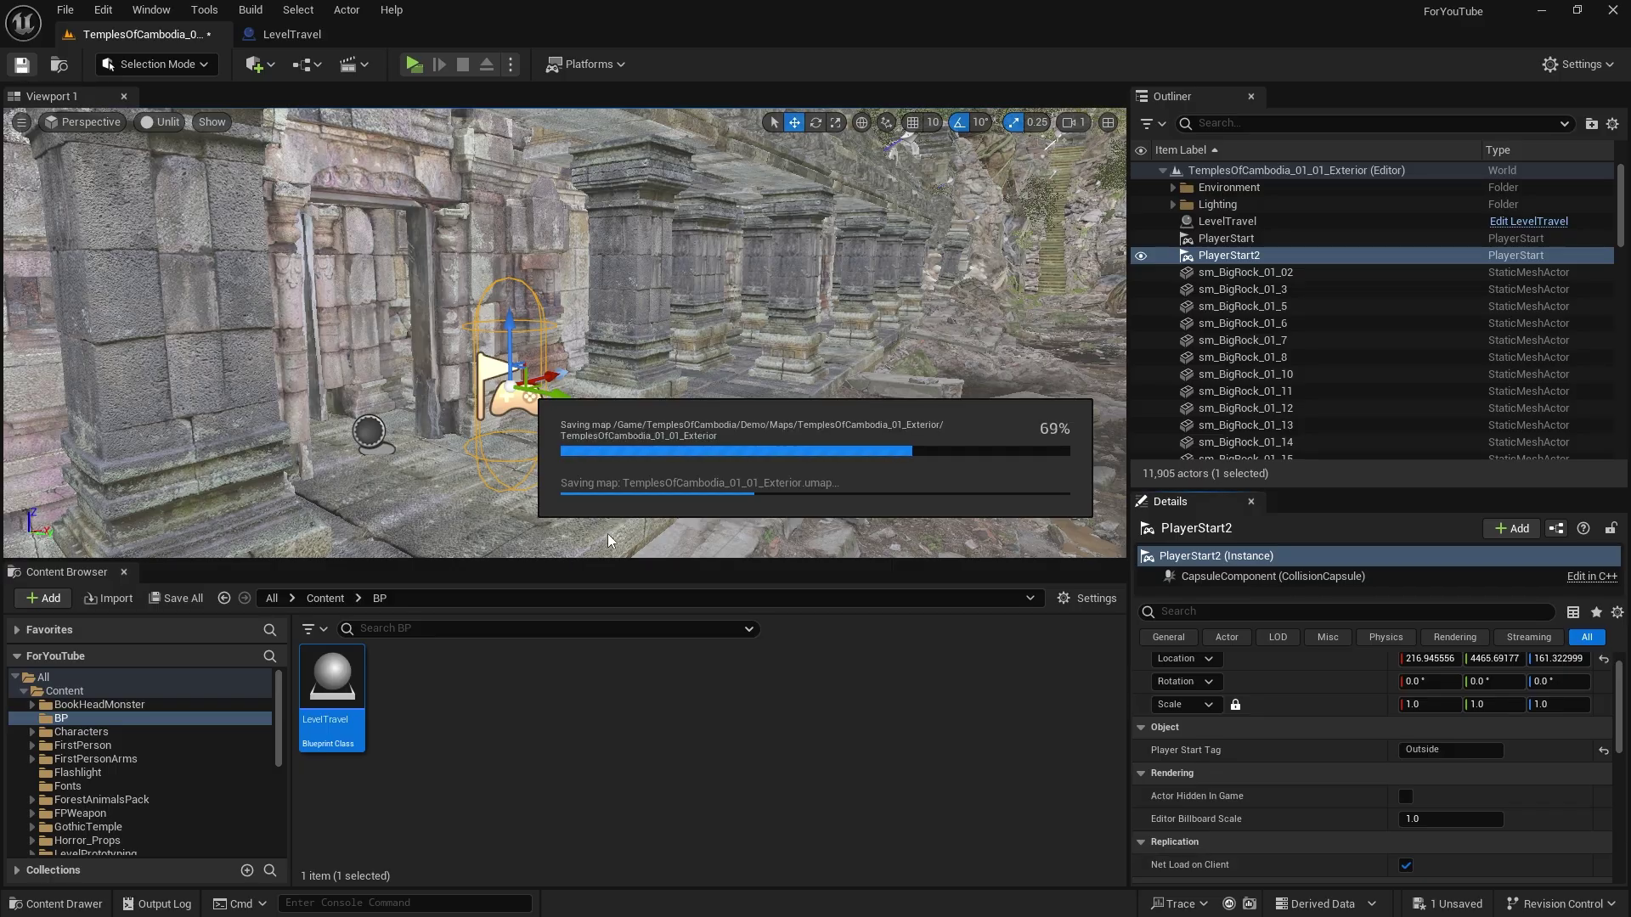
scroll(130, 812, "down", 2)
scroll(131, 810, "down", 1)
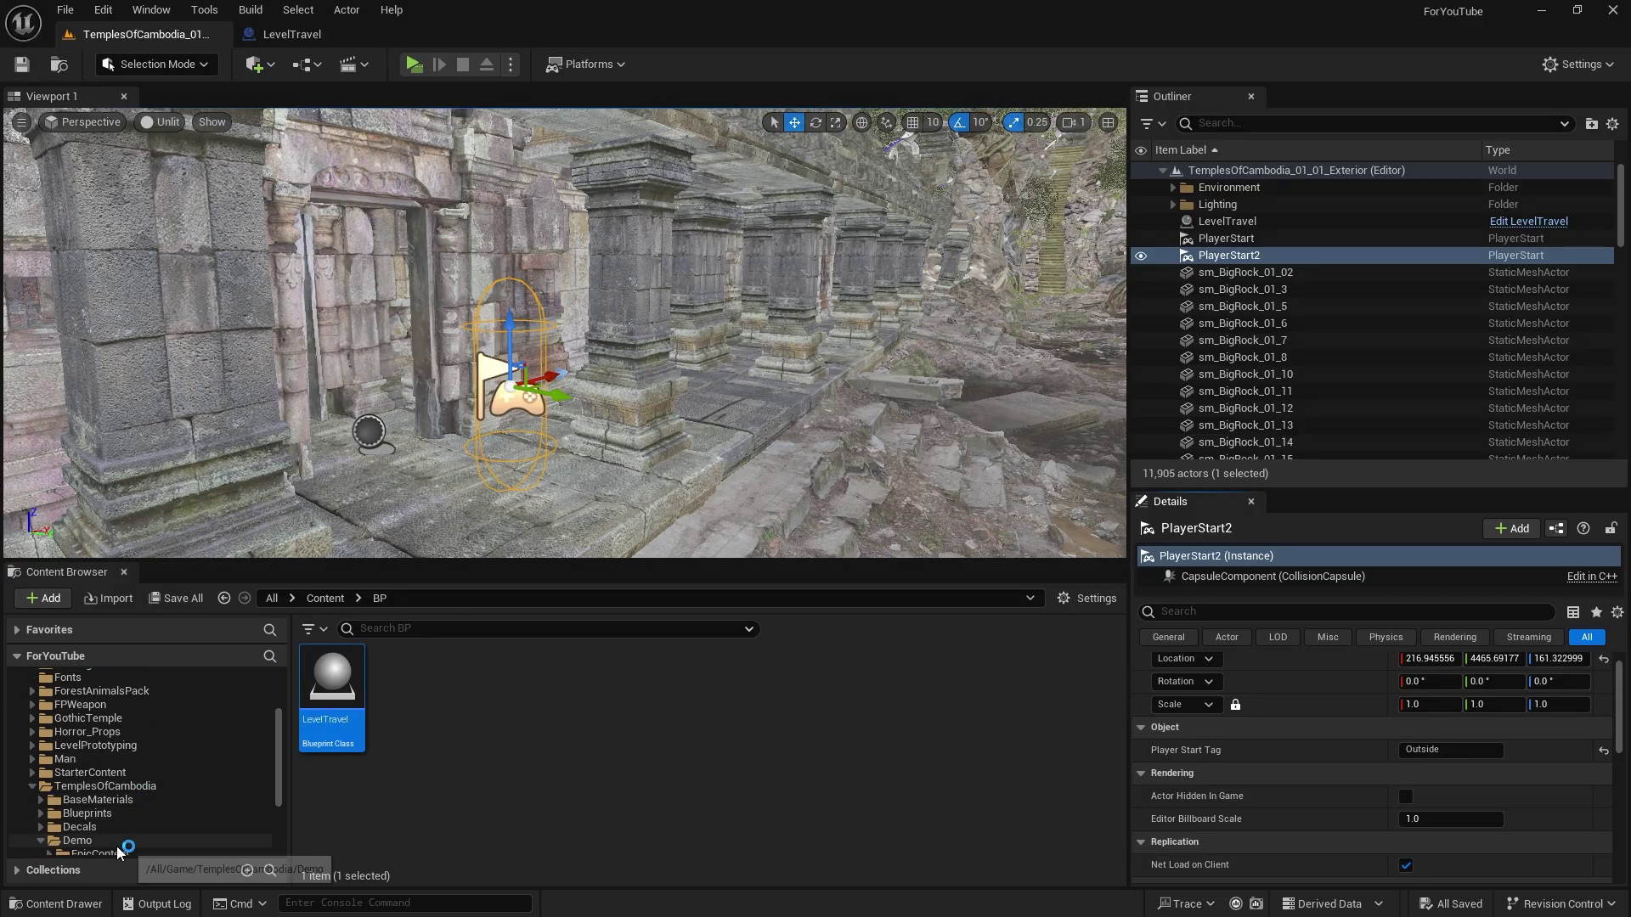
Step: Open the TemplesOfCambodia_02_Interior level from the Demo maps folder
double_click(166, 839)
scroll(166, 840, "down", 2)
scroll(166, 839, "down", 1)
left_click(202, 812)
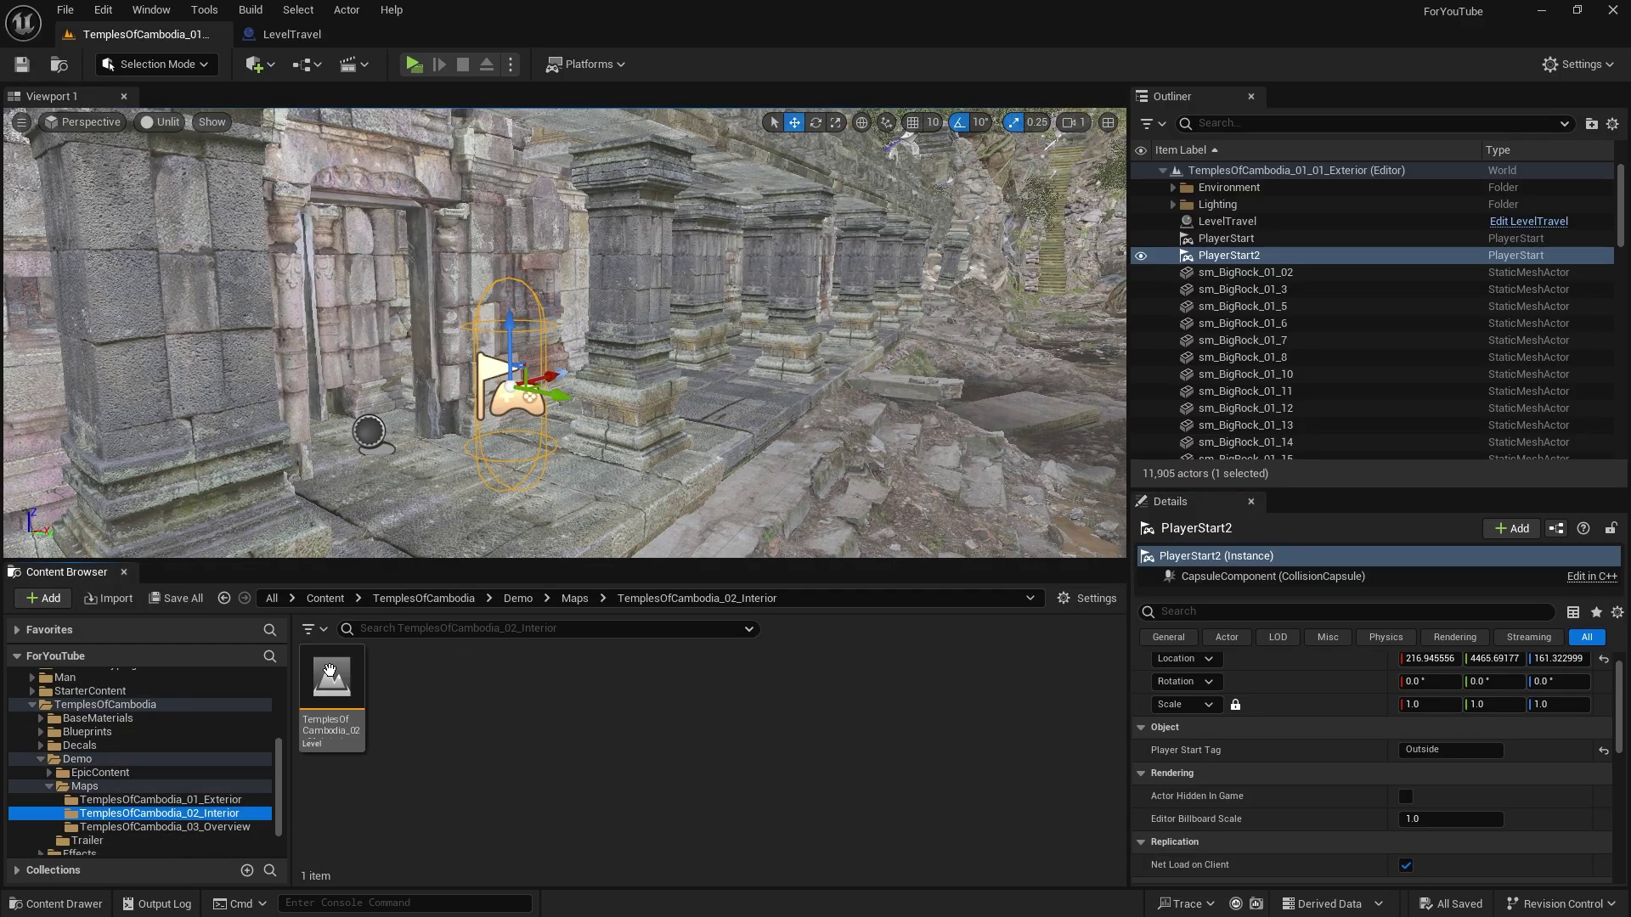
double_click(331, 689)
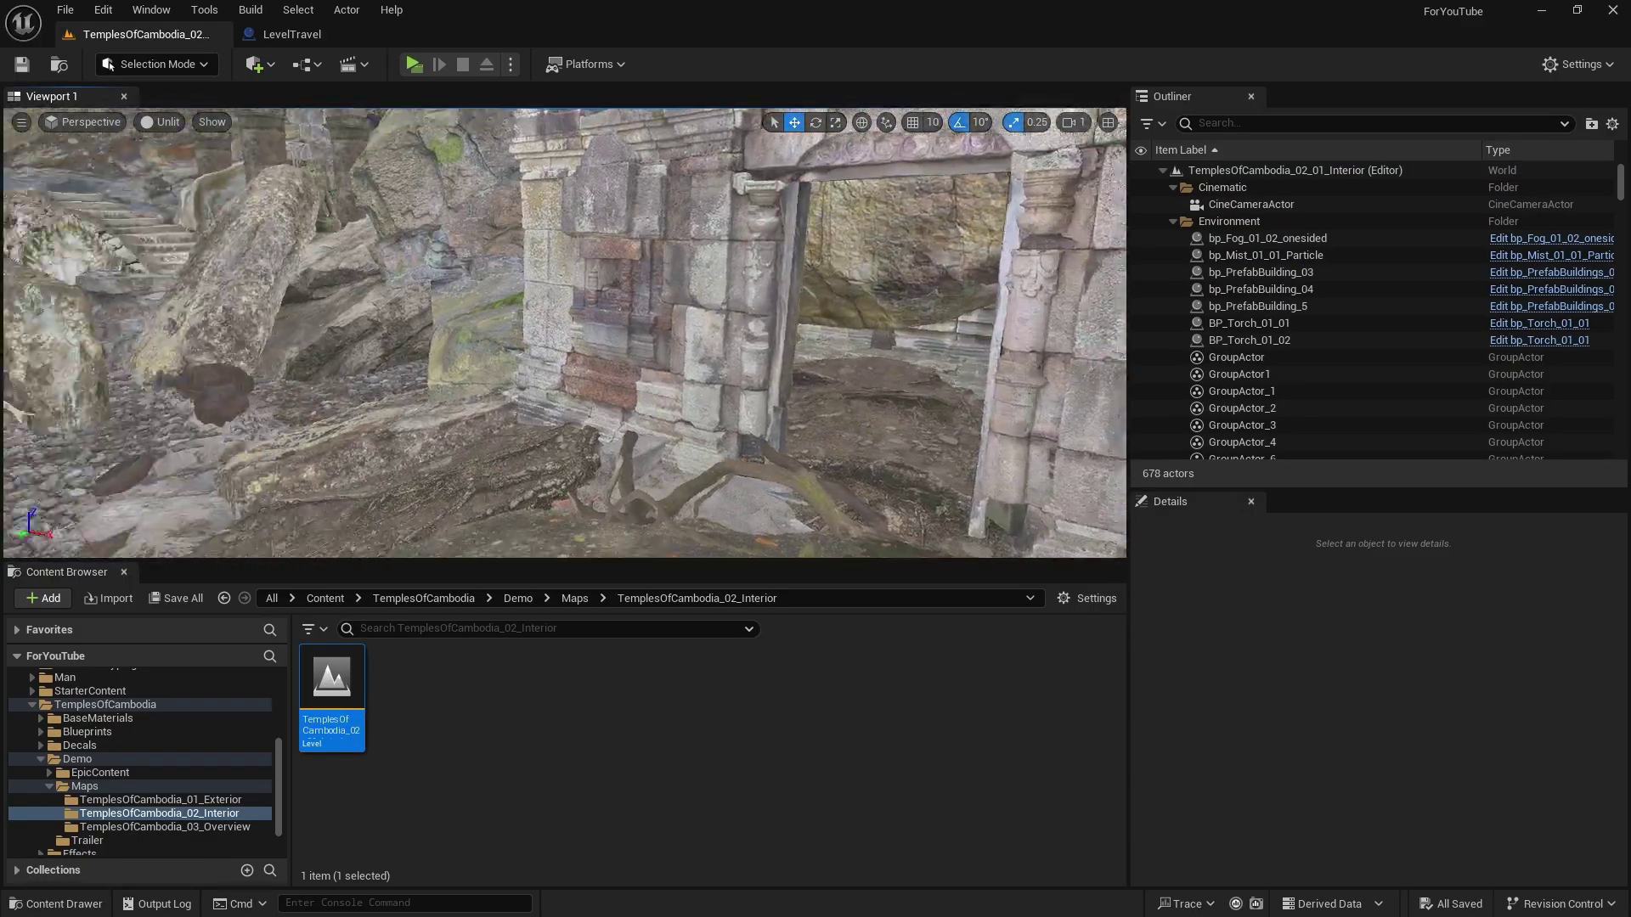
scroll(122, 684, "up", 5)
Step: Place a LevelTravel trigger in the interior doorway, turned 90°, removing the blocking root mesh
left_click(78, 717)
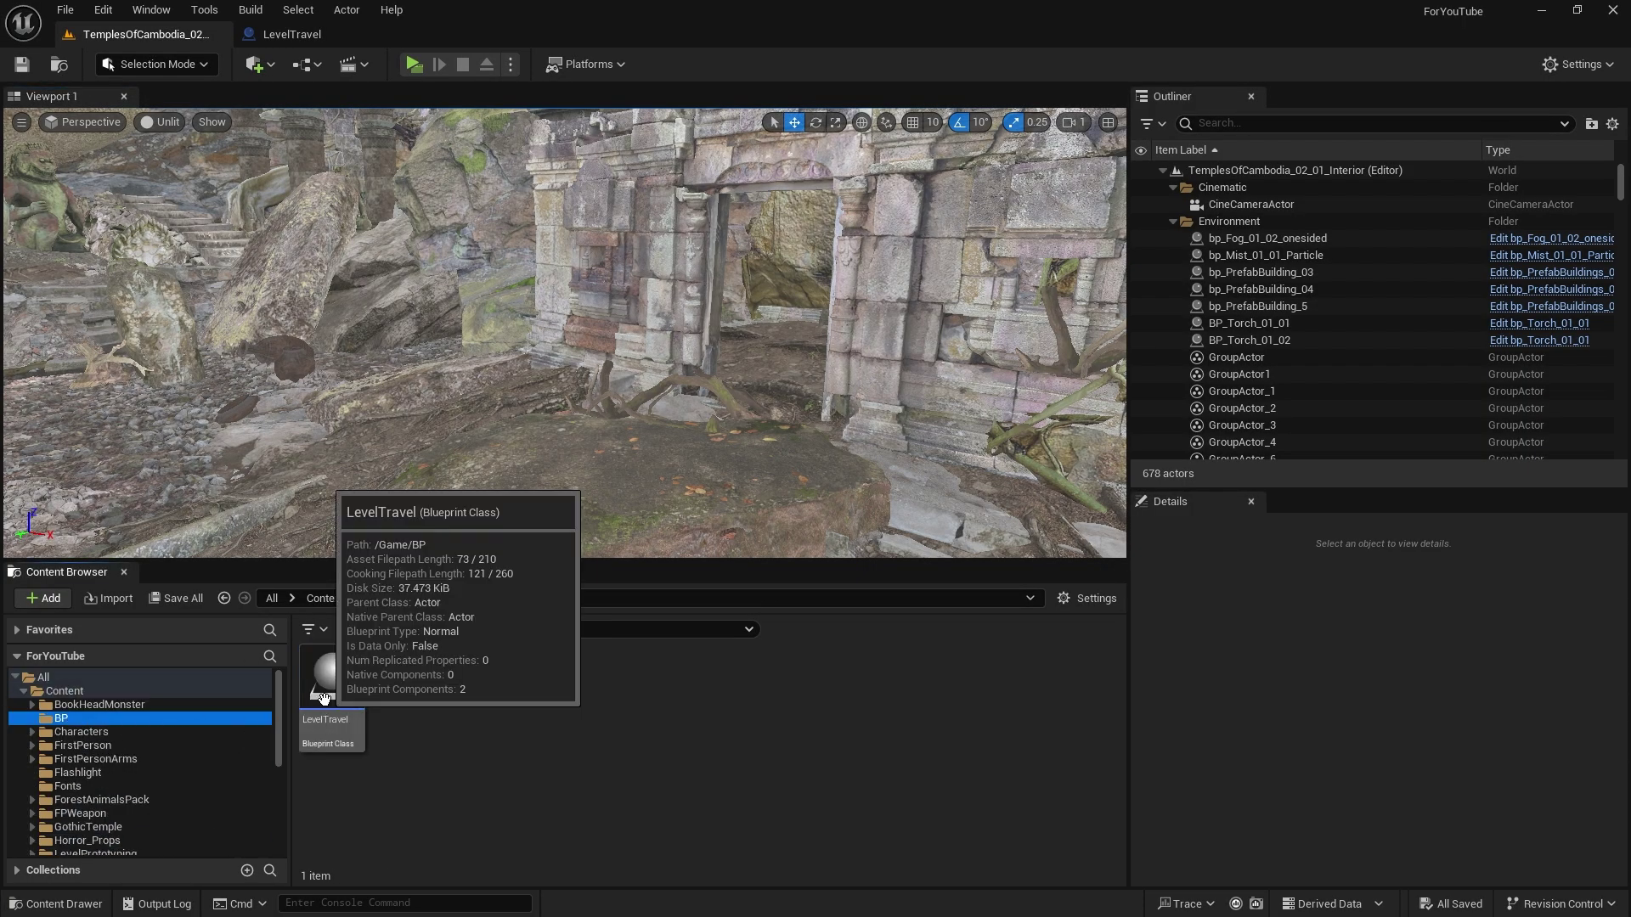
mouse_move(329, 688)
left_mouse_down()
mouse_move(811, 436)
mouse_move(774, 398)
mouse_move(892, 441)
left_mouse_up()
key("e")
key("w")
left_click_drag(777, 350, 780, 313)
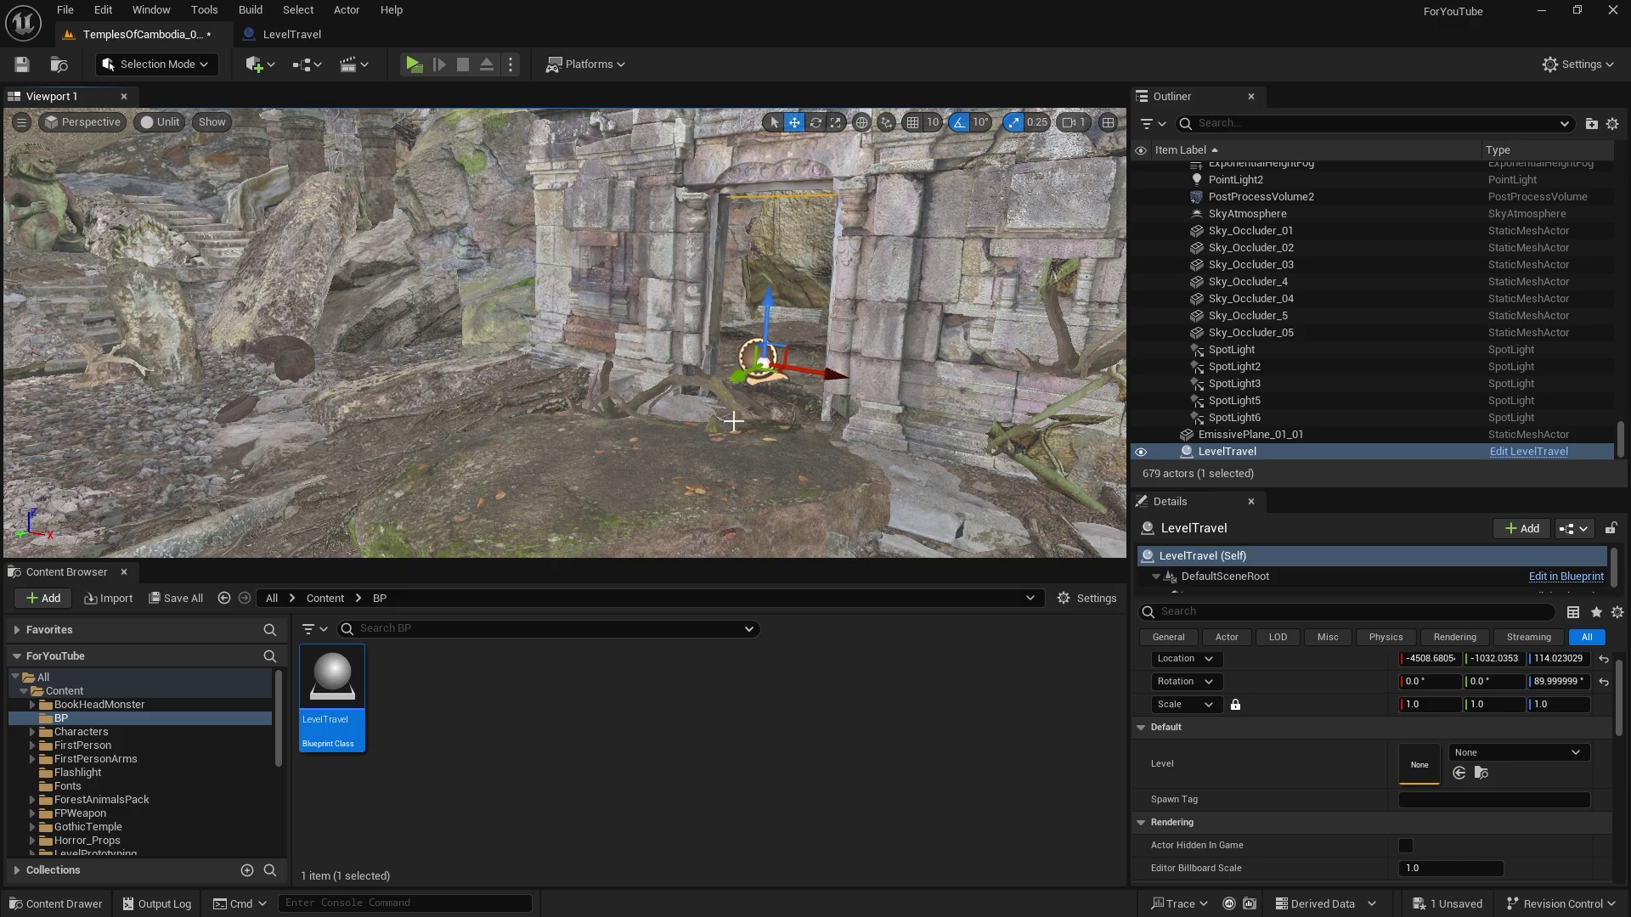
left_click(732, 421)
key("Delete")
right_click_drag(798, 401, 708, 412)
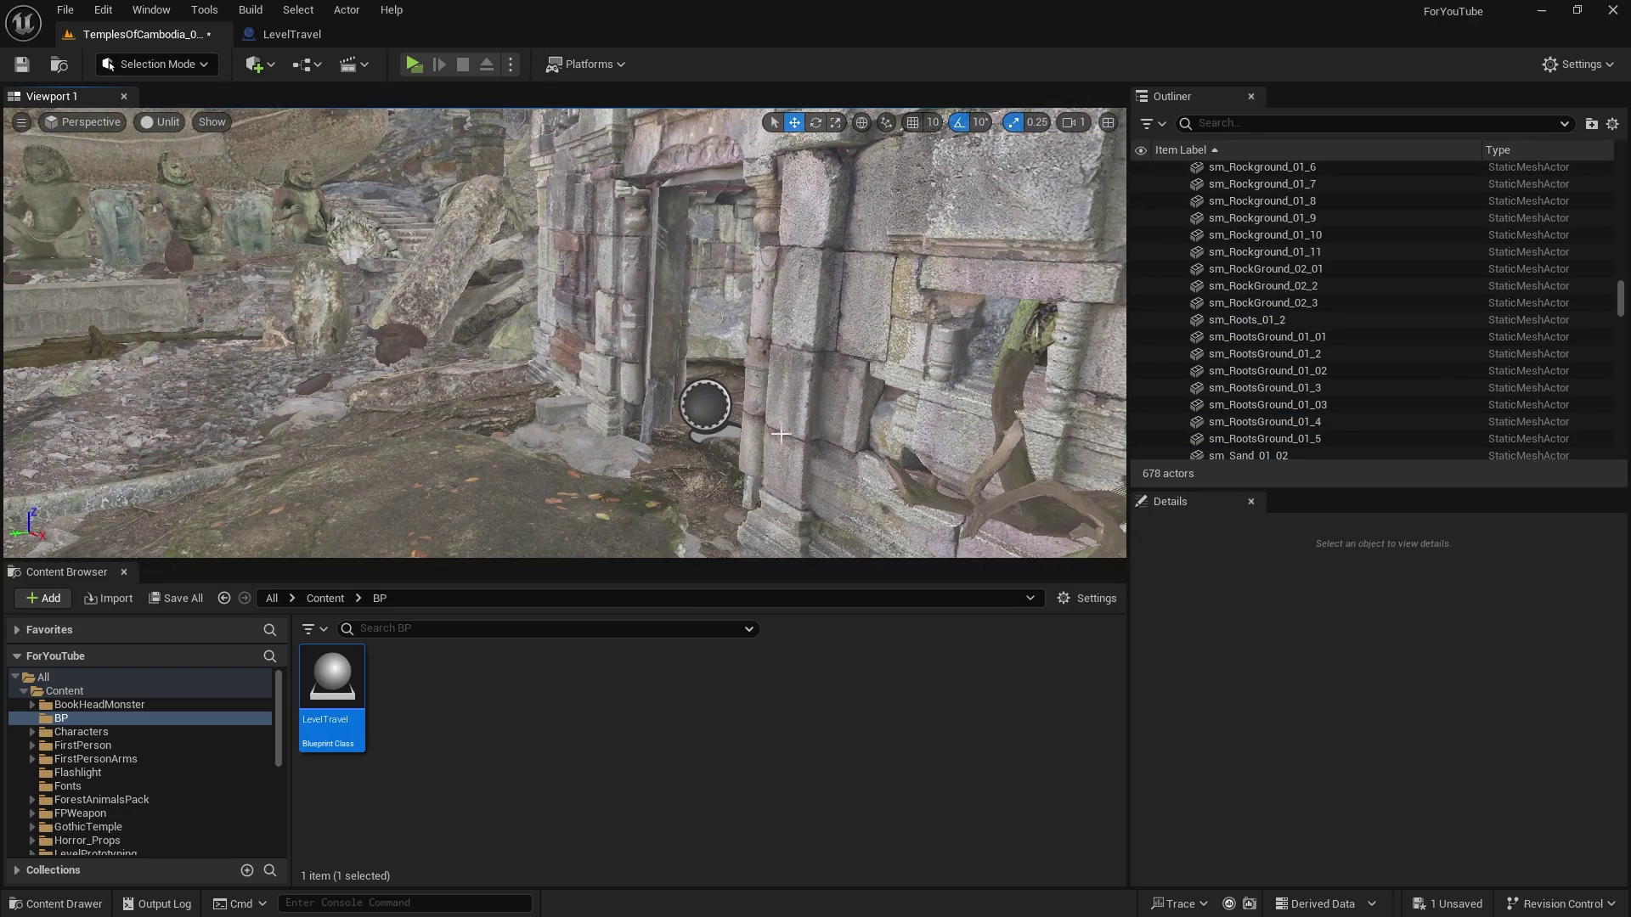
Step: Point the trigger's Level at TemplesOfCambodia_01 with Spawn Tag 'outside'
left_click(708, 412)
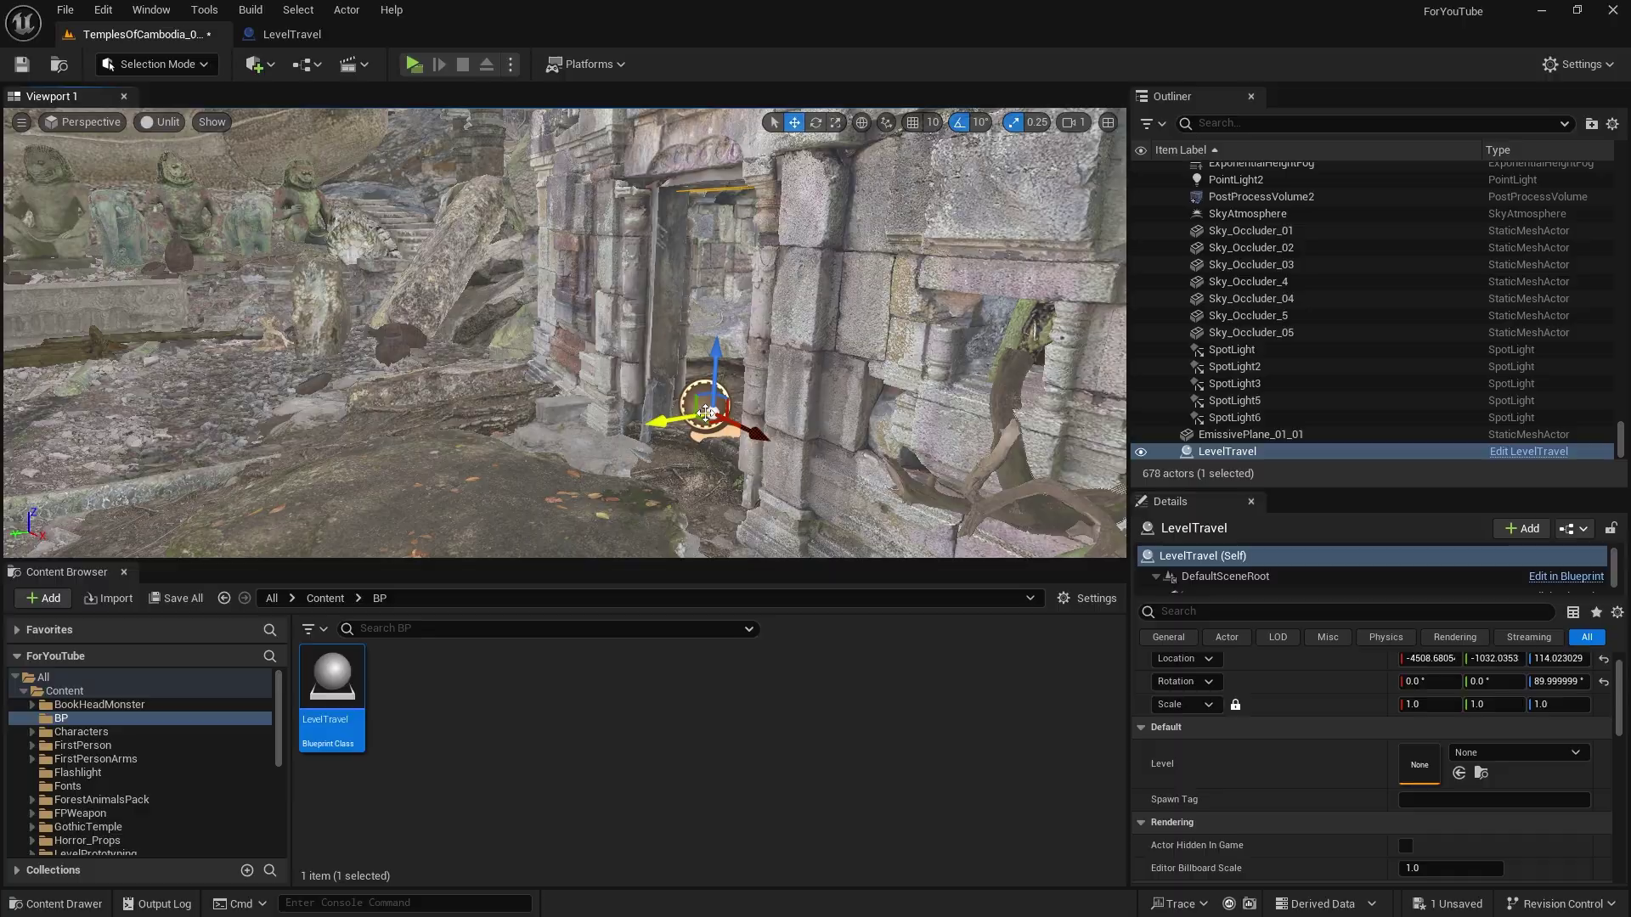
left_click(258, 64)
left_click(1505, 750)
type("cam")
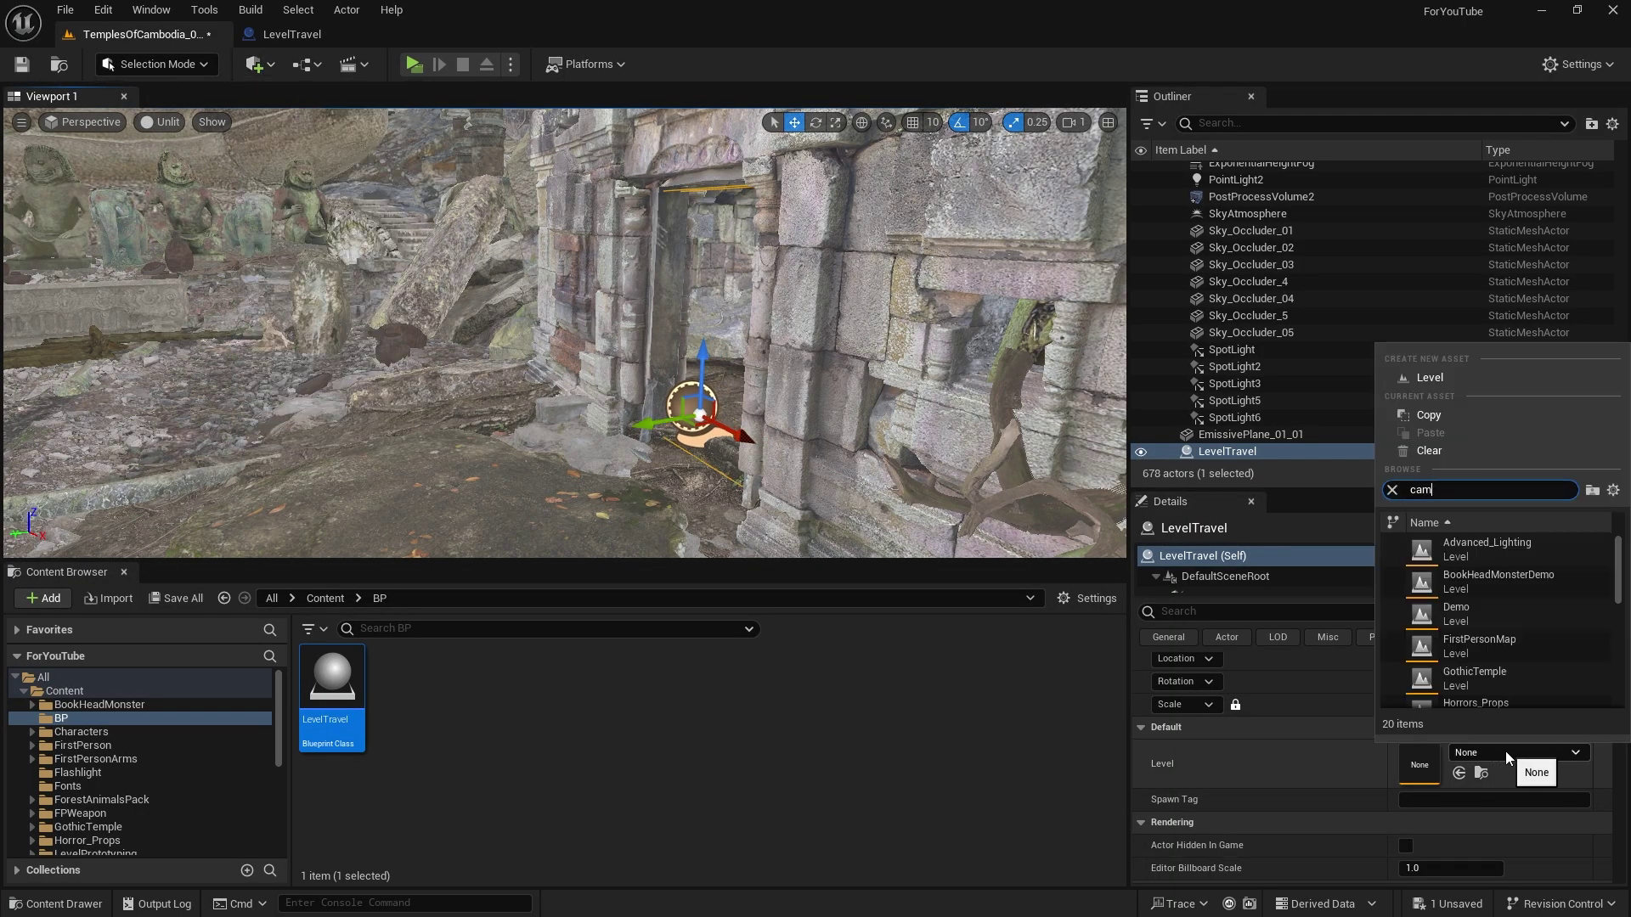
left_click(1535, 573)
left_click(1470, 796)
type("outside")
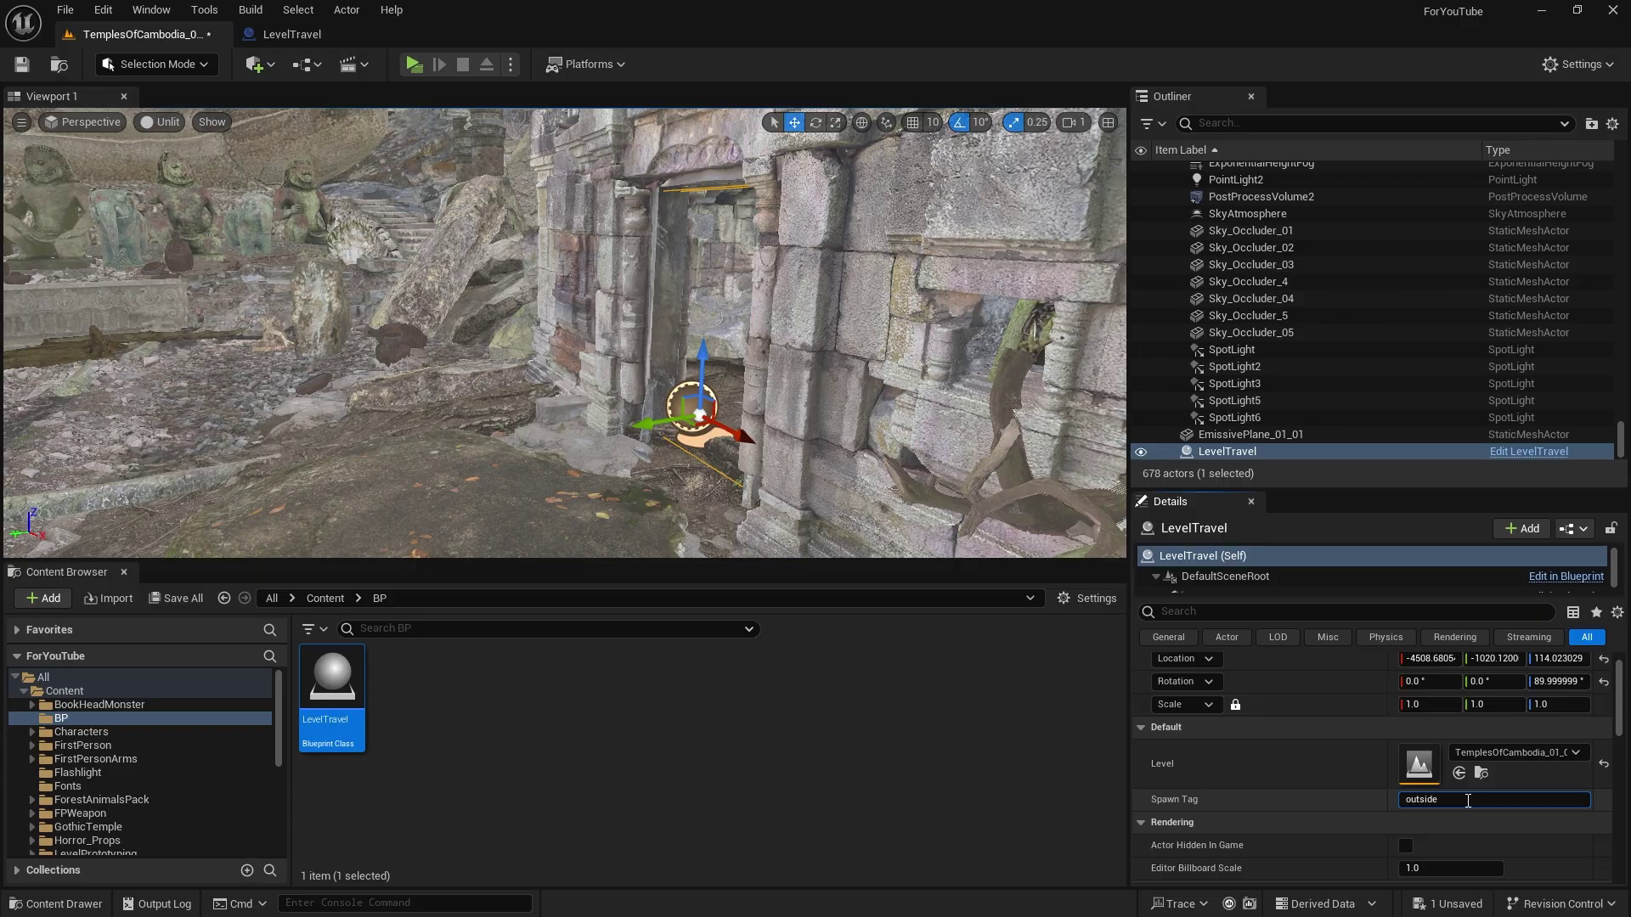
key("Return")
Step: Place a PlayerStart left of the doorway, turned 90 degrees
left_click(259, 64)
mouse_move(296, 223)
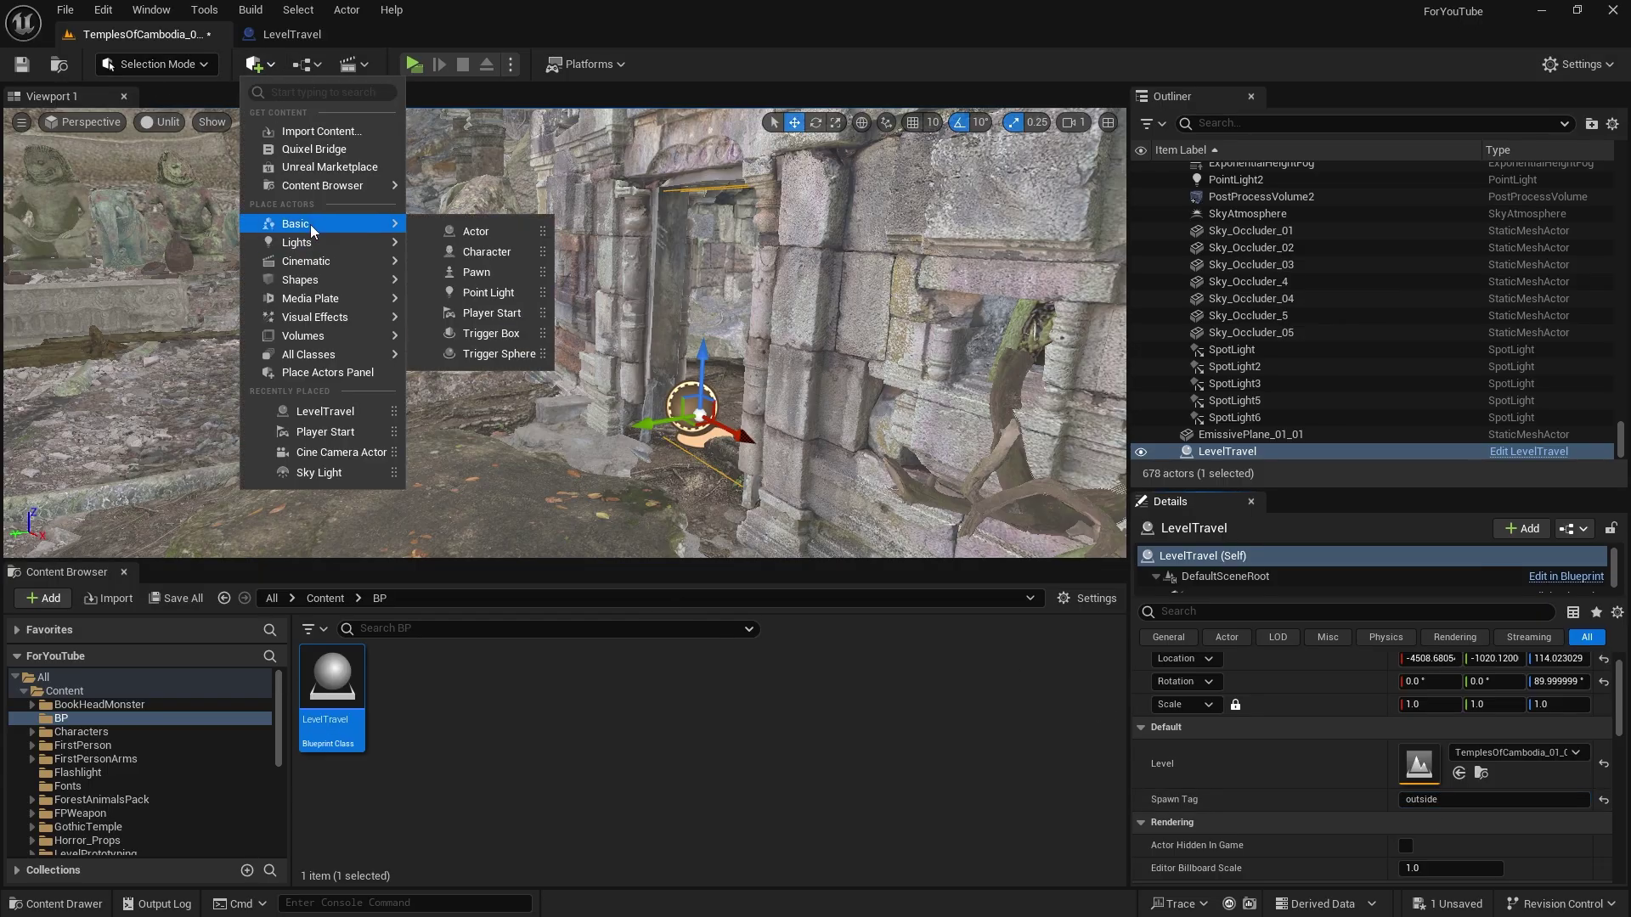
left_click(490, 312)
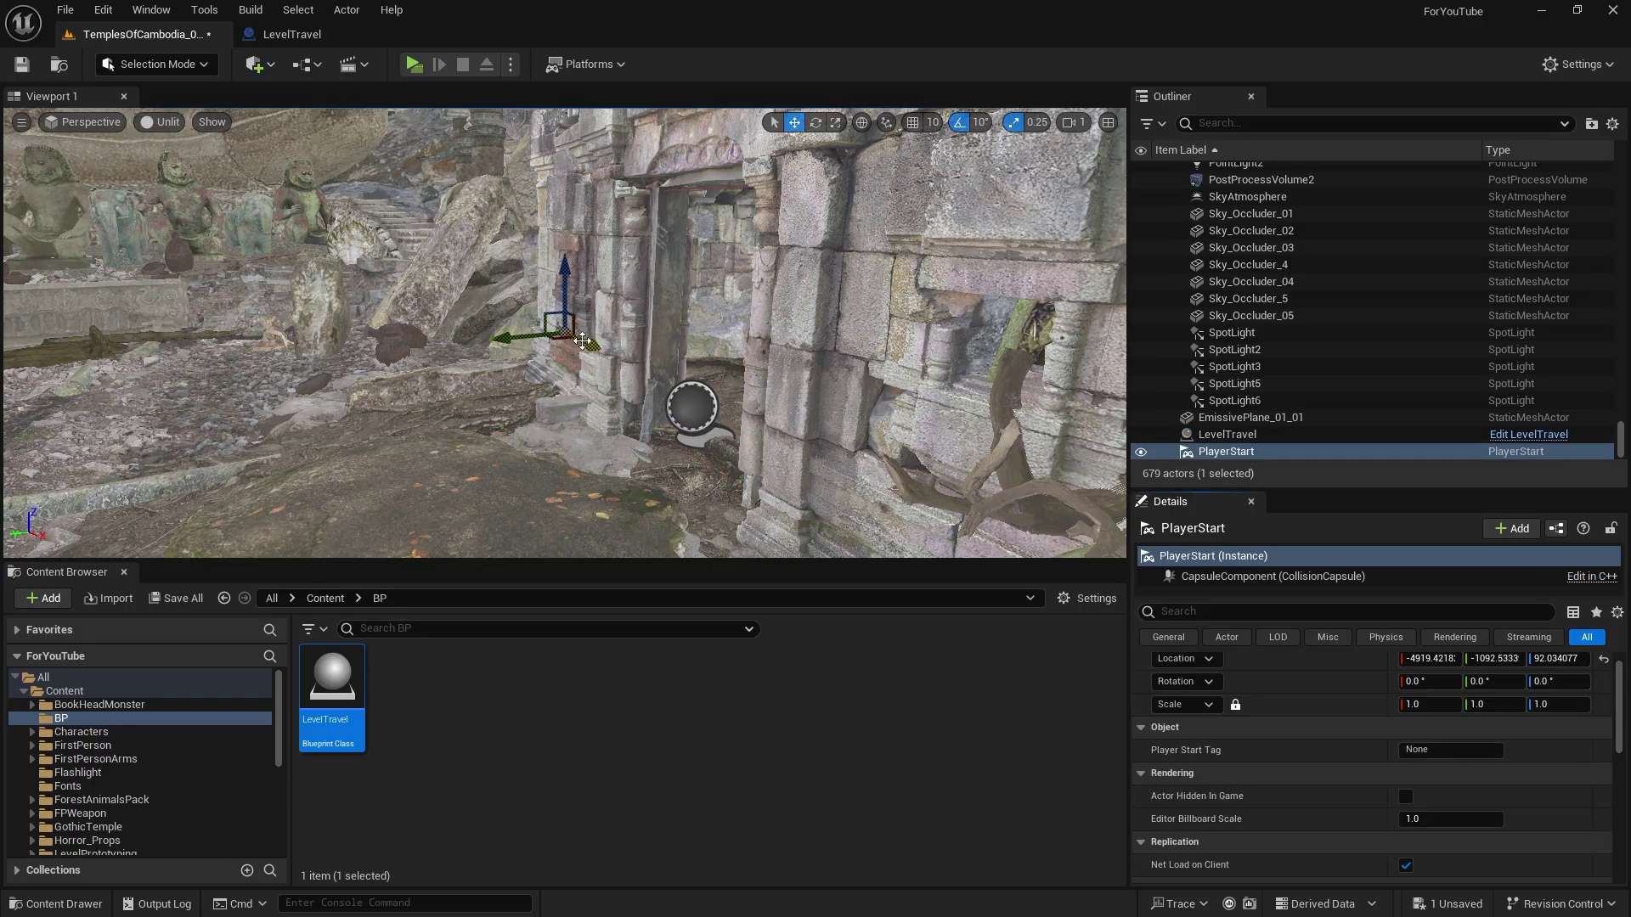
left_click_drag(718, 430, 517, 278)
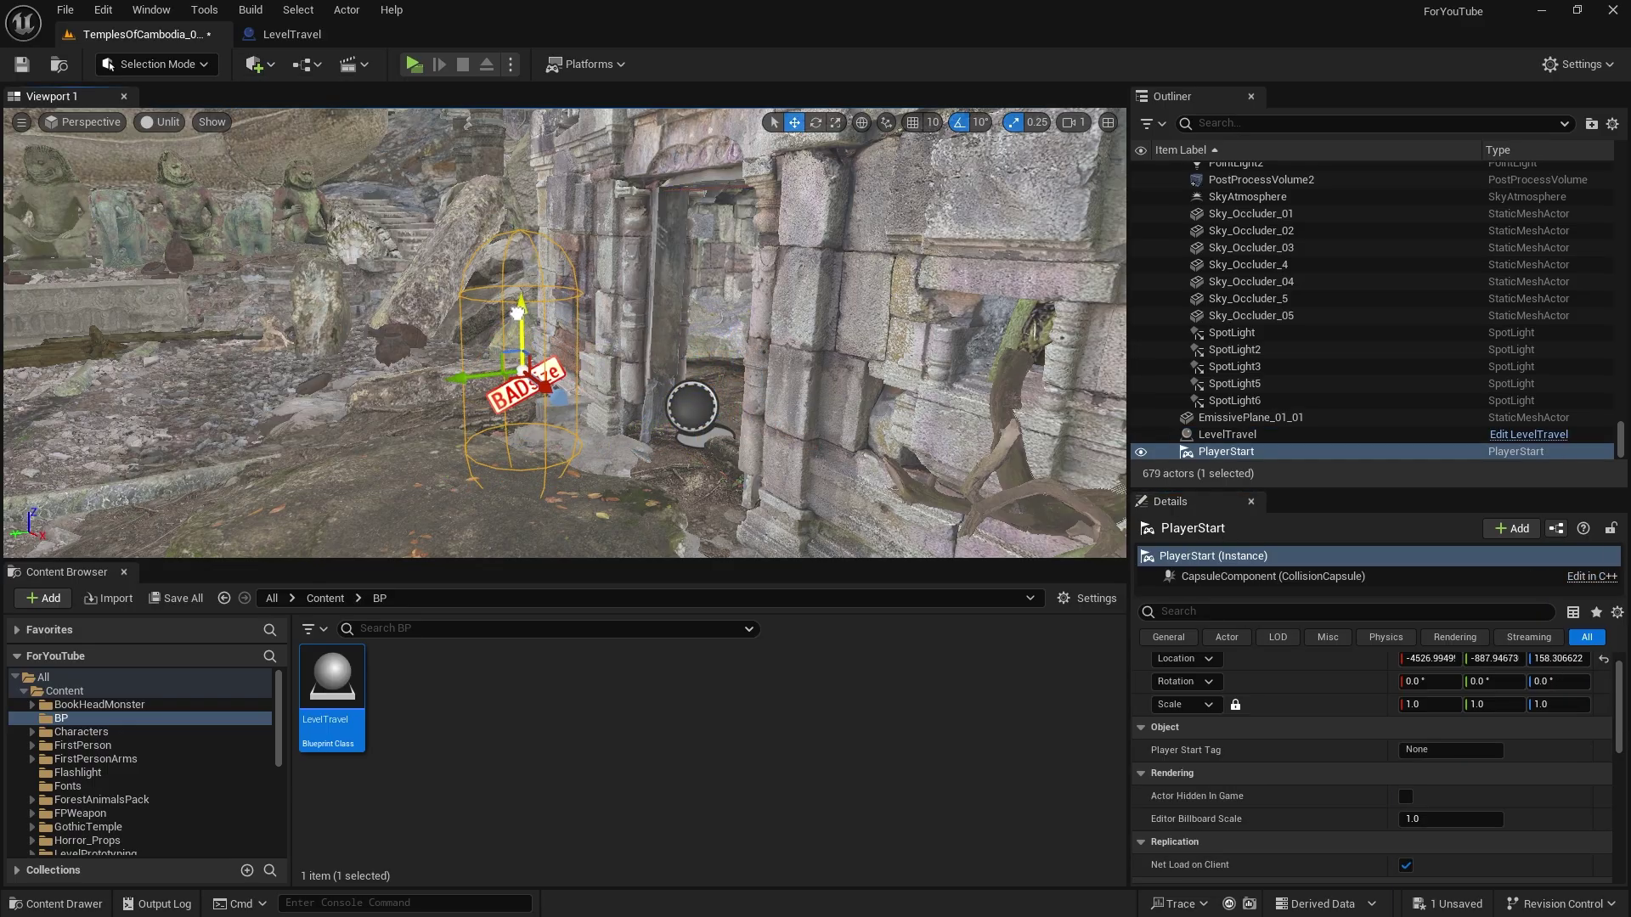
key("e")
left_click_drag(556, 360, 561, 367)
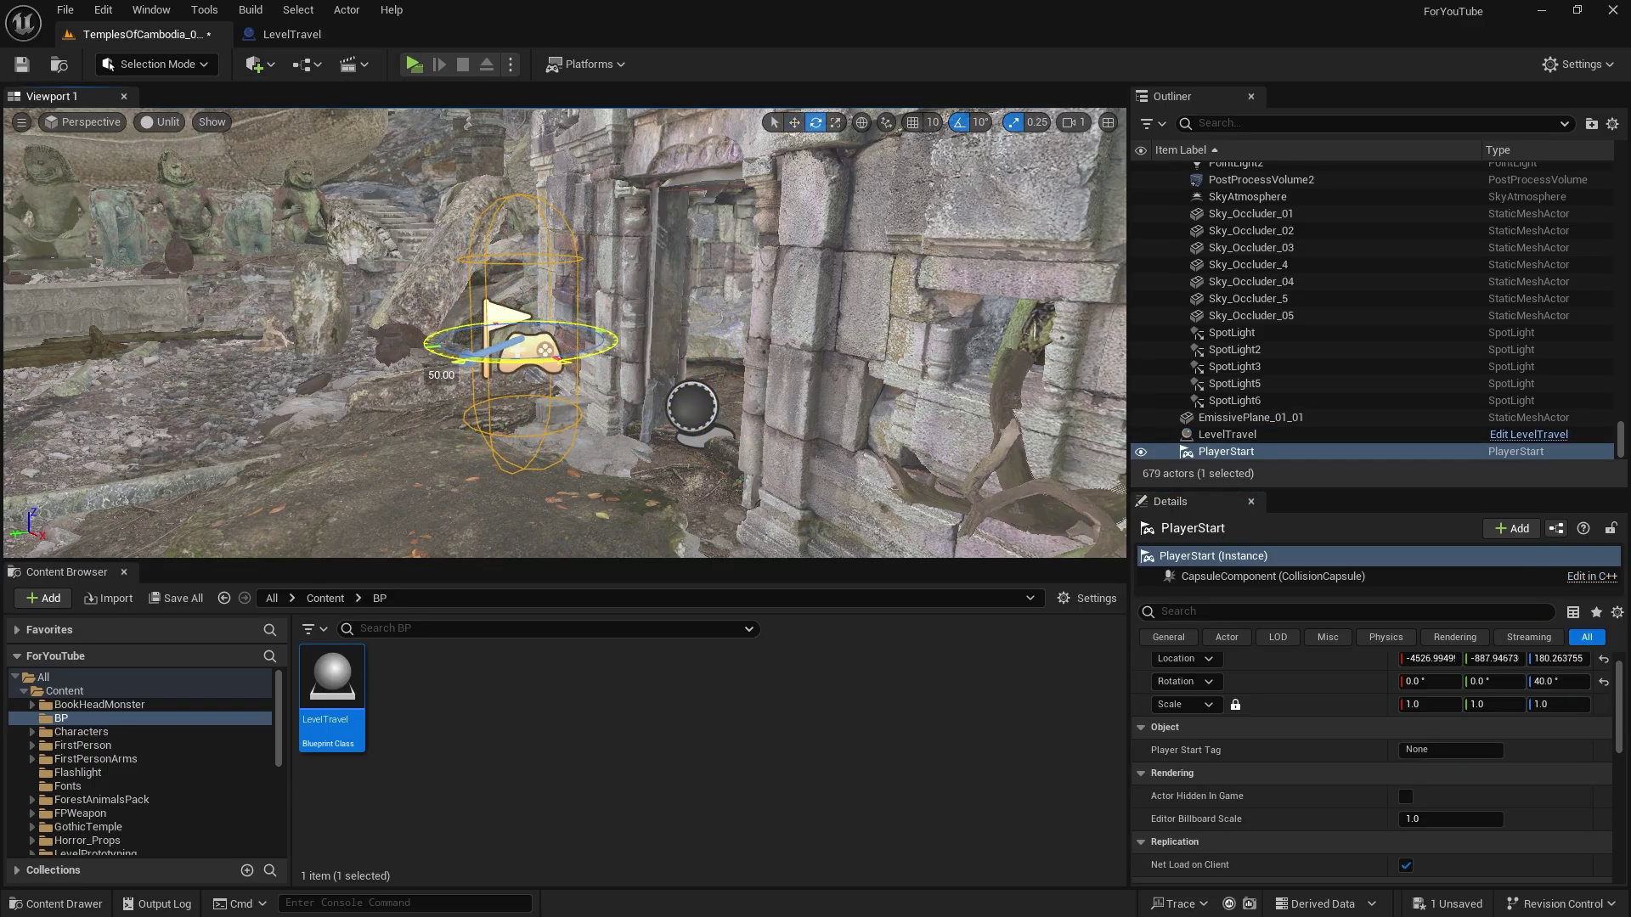
key("w")
Step: Tag the PlayerStart 'inside', nudge it into place and save the interior level
left_click(1440, 749)
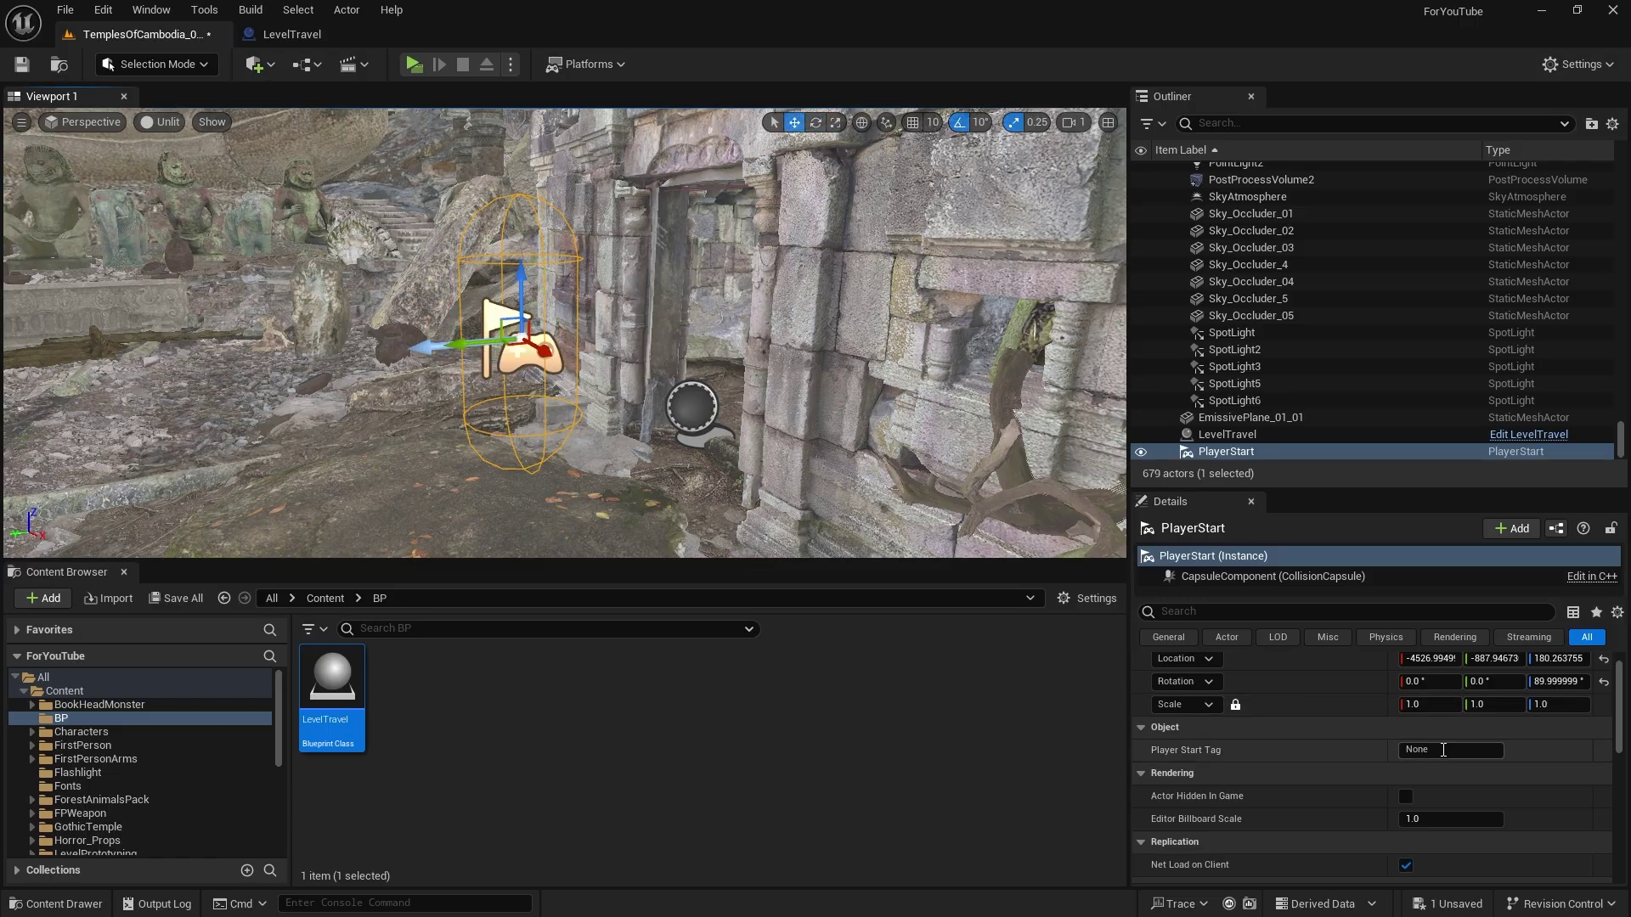
type("inside")
key("Return")
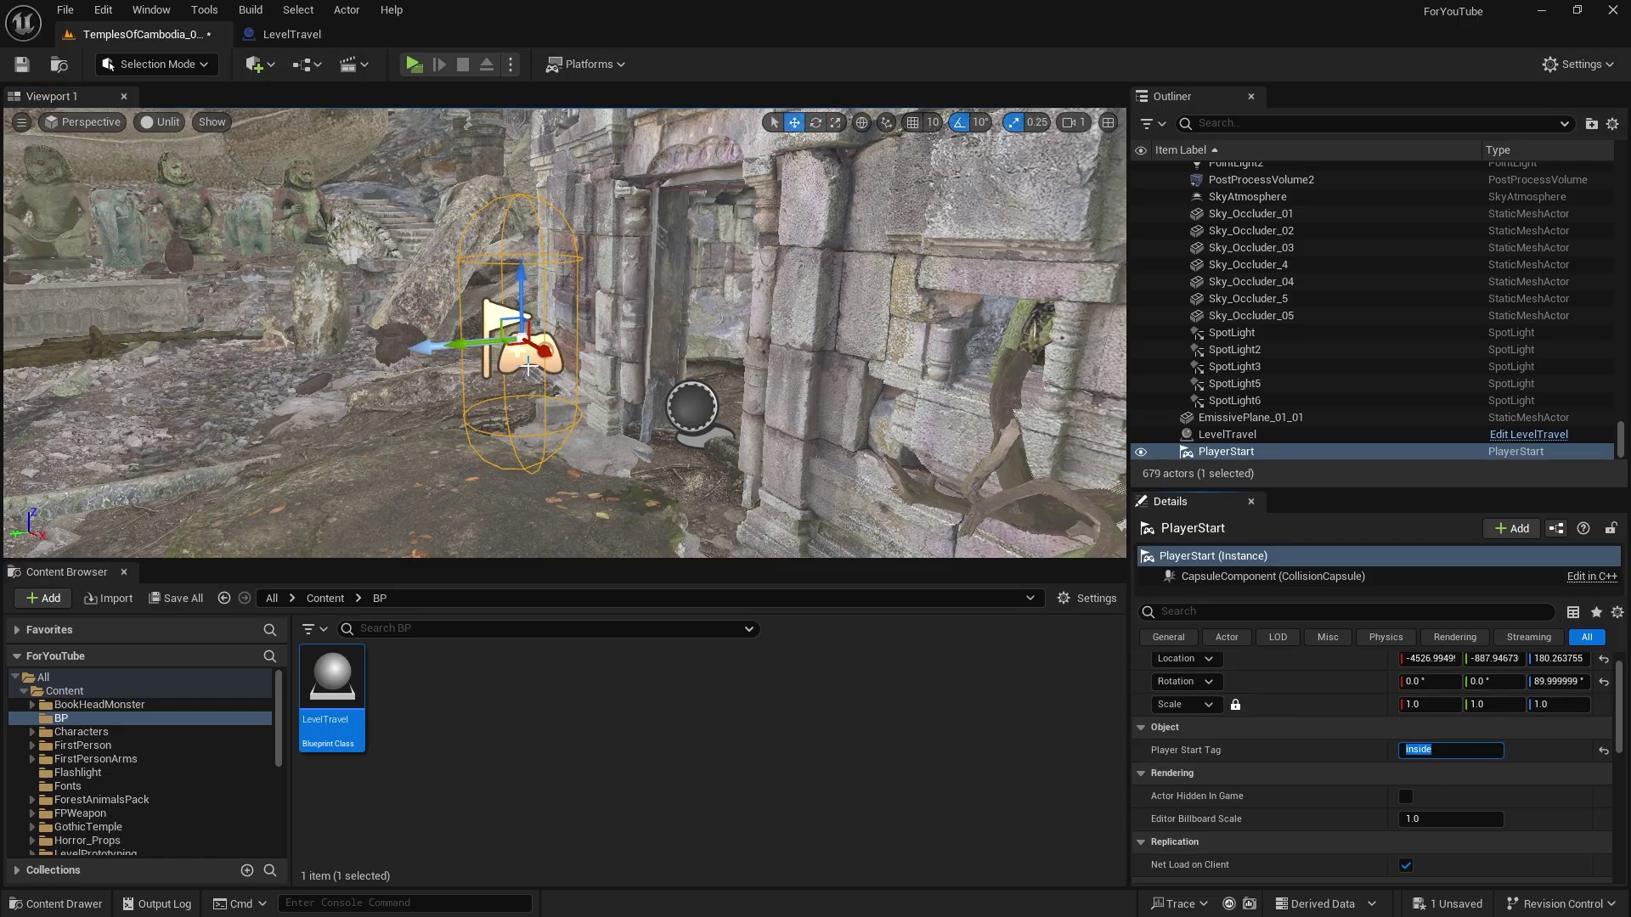
left_click_drag(440, 347, 450, 347)
left_click(29, 63)
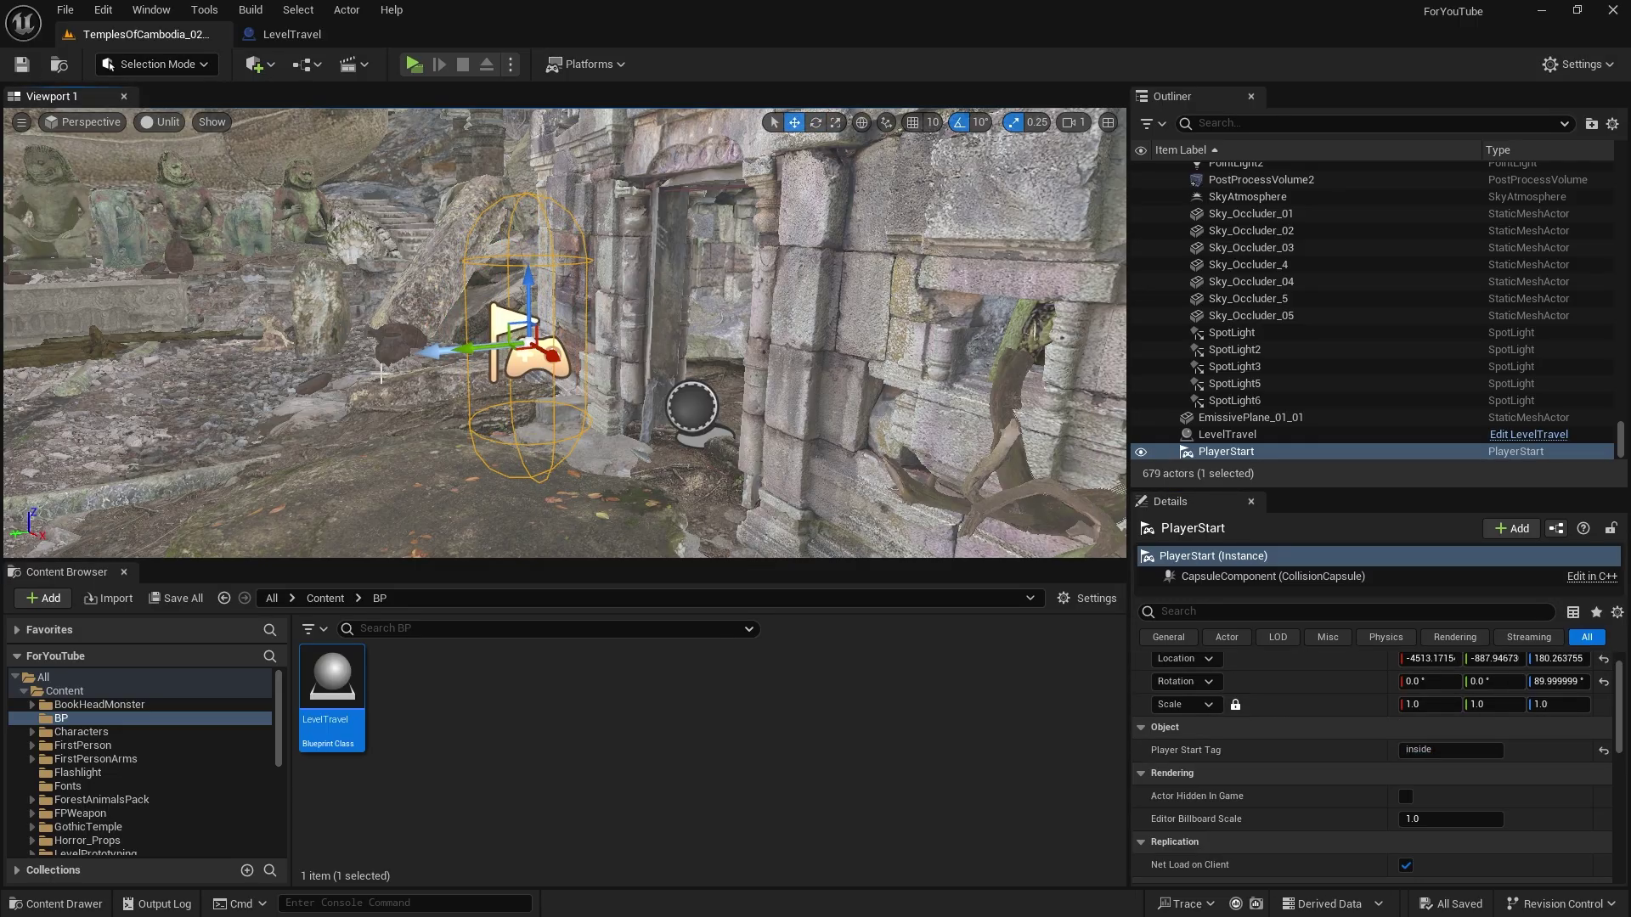
scroll(172, 812, "down", 5)
left_click(160, 773)
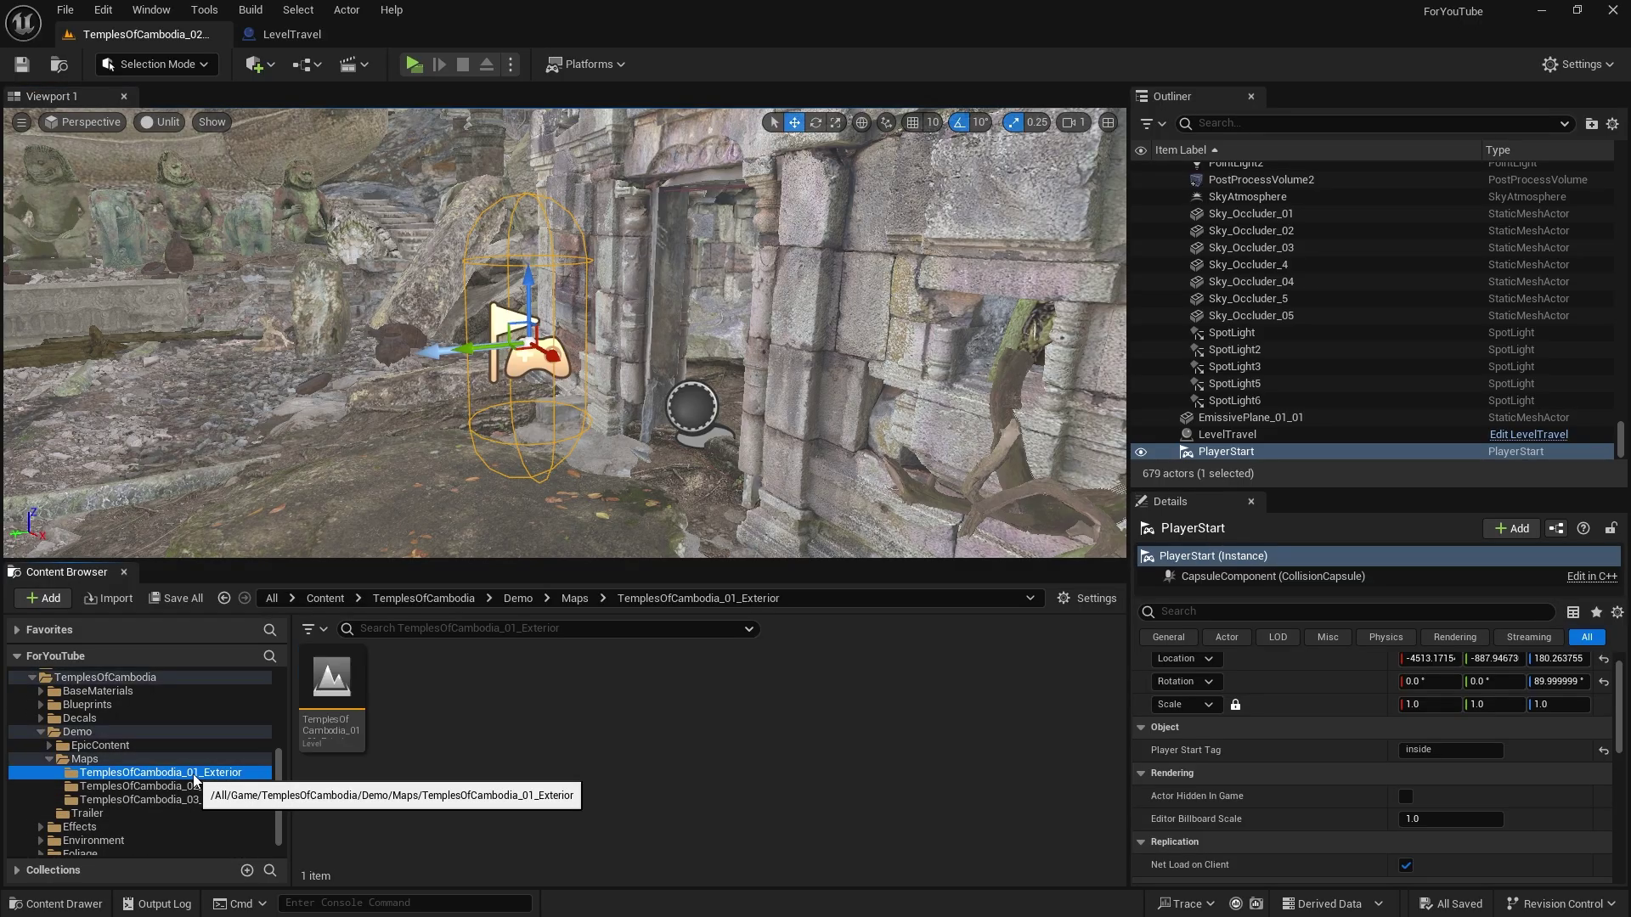
Step: Reload the TemplesOfCambodia_02_Interior level from the Maps folder
double_click(332, 694)
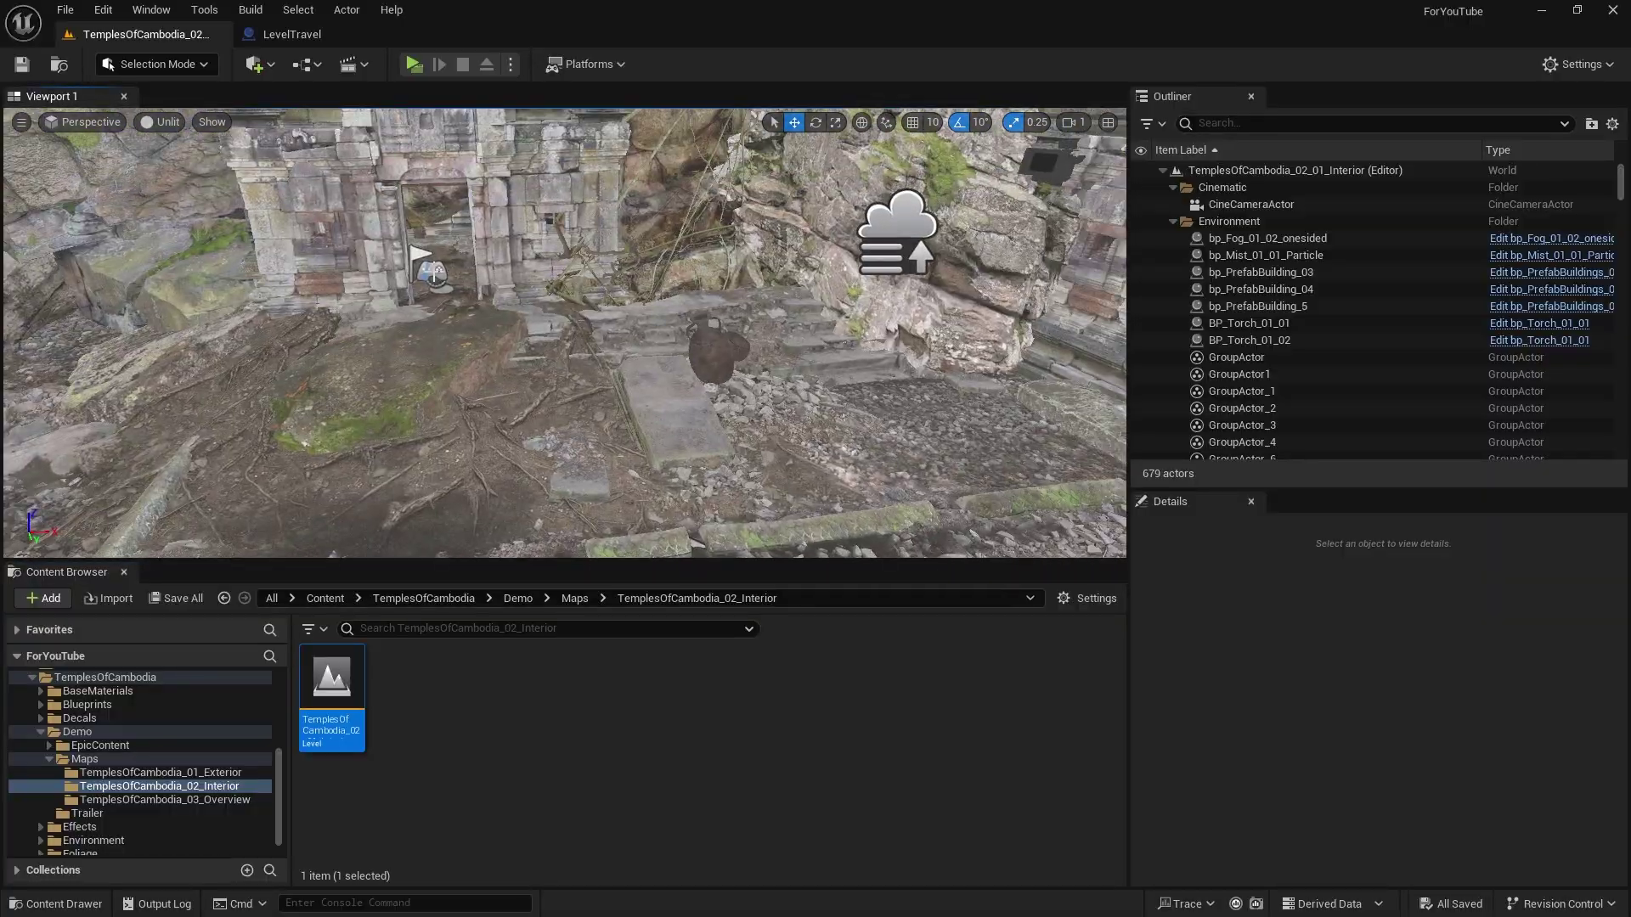
Step: Select the interior LevelTravel trigger and frame it in the viewport
left_click(456, 290)
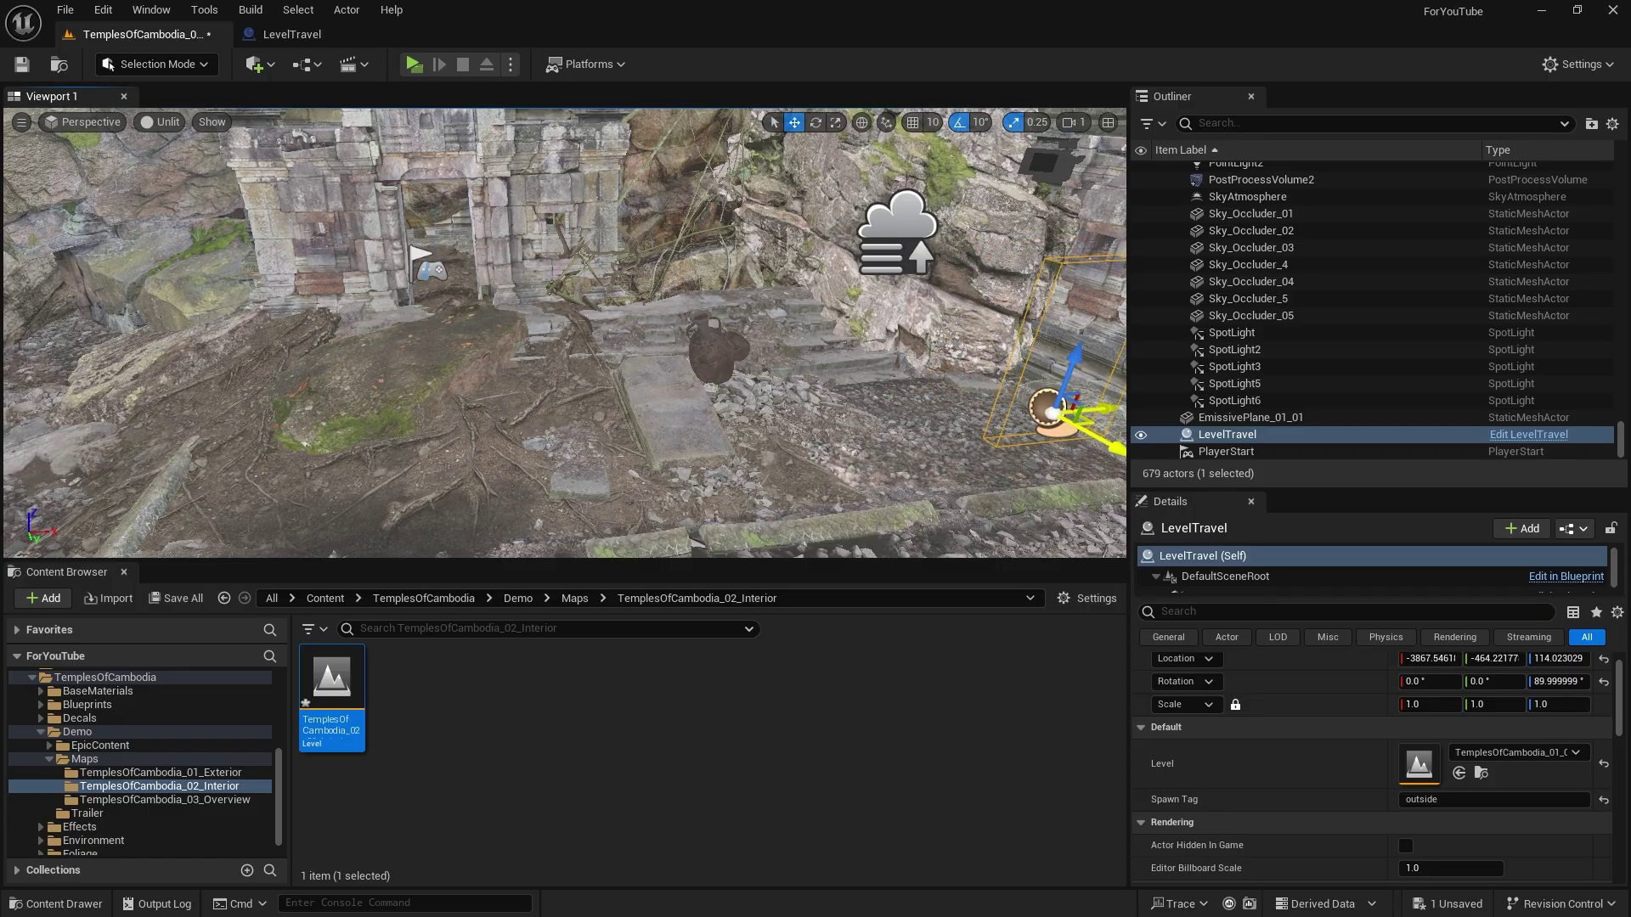
key("f")
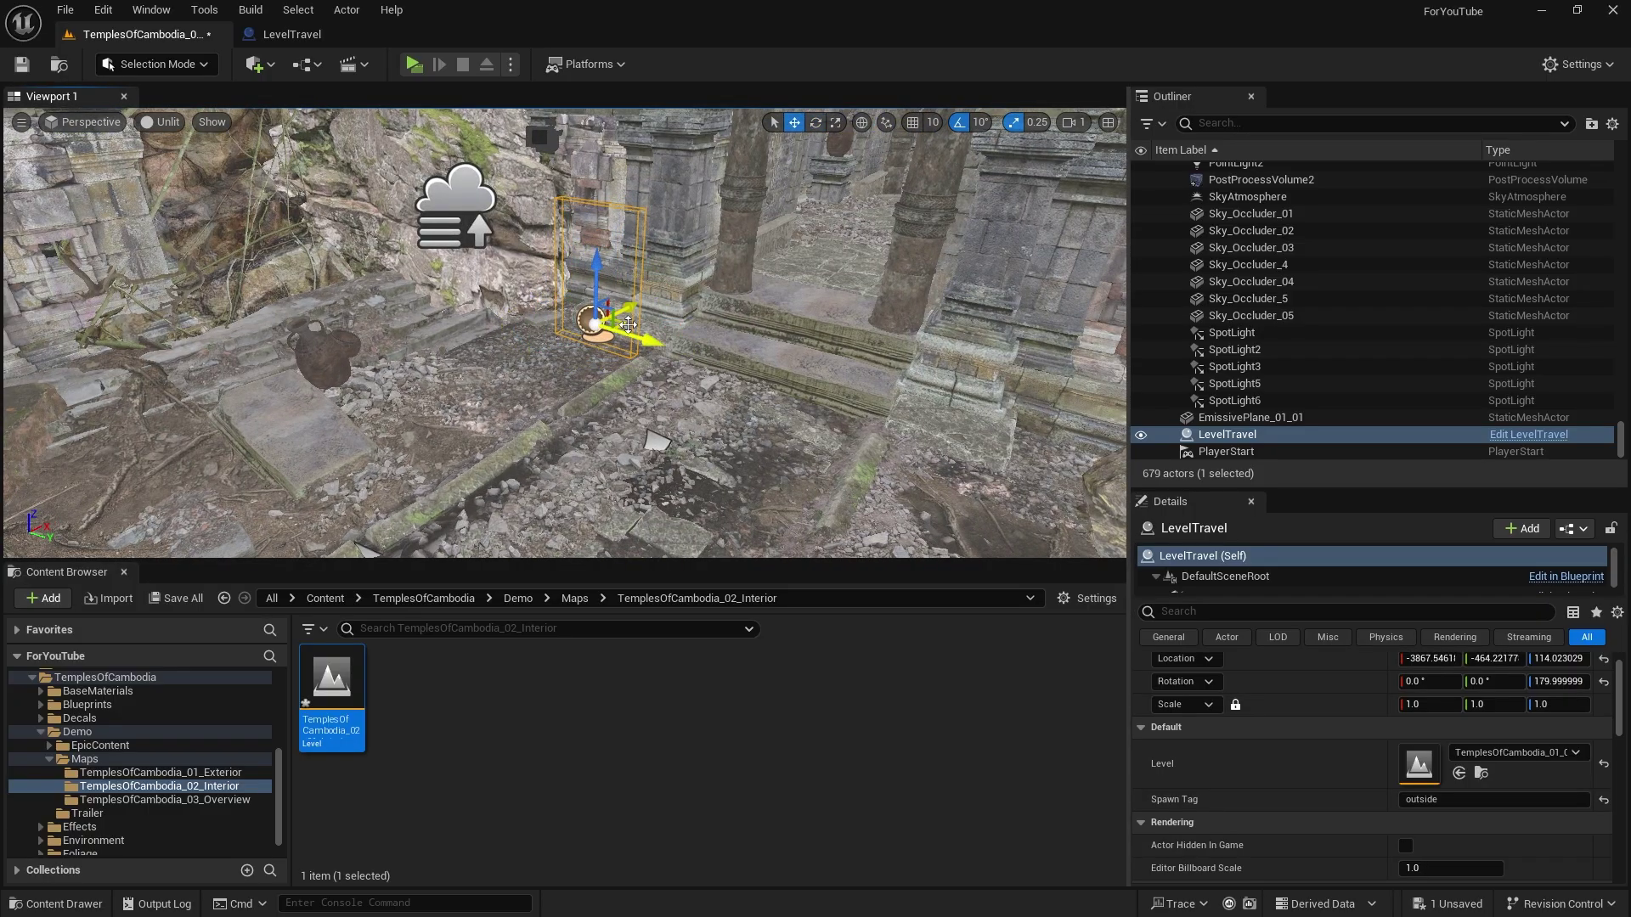
key("f")
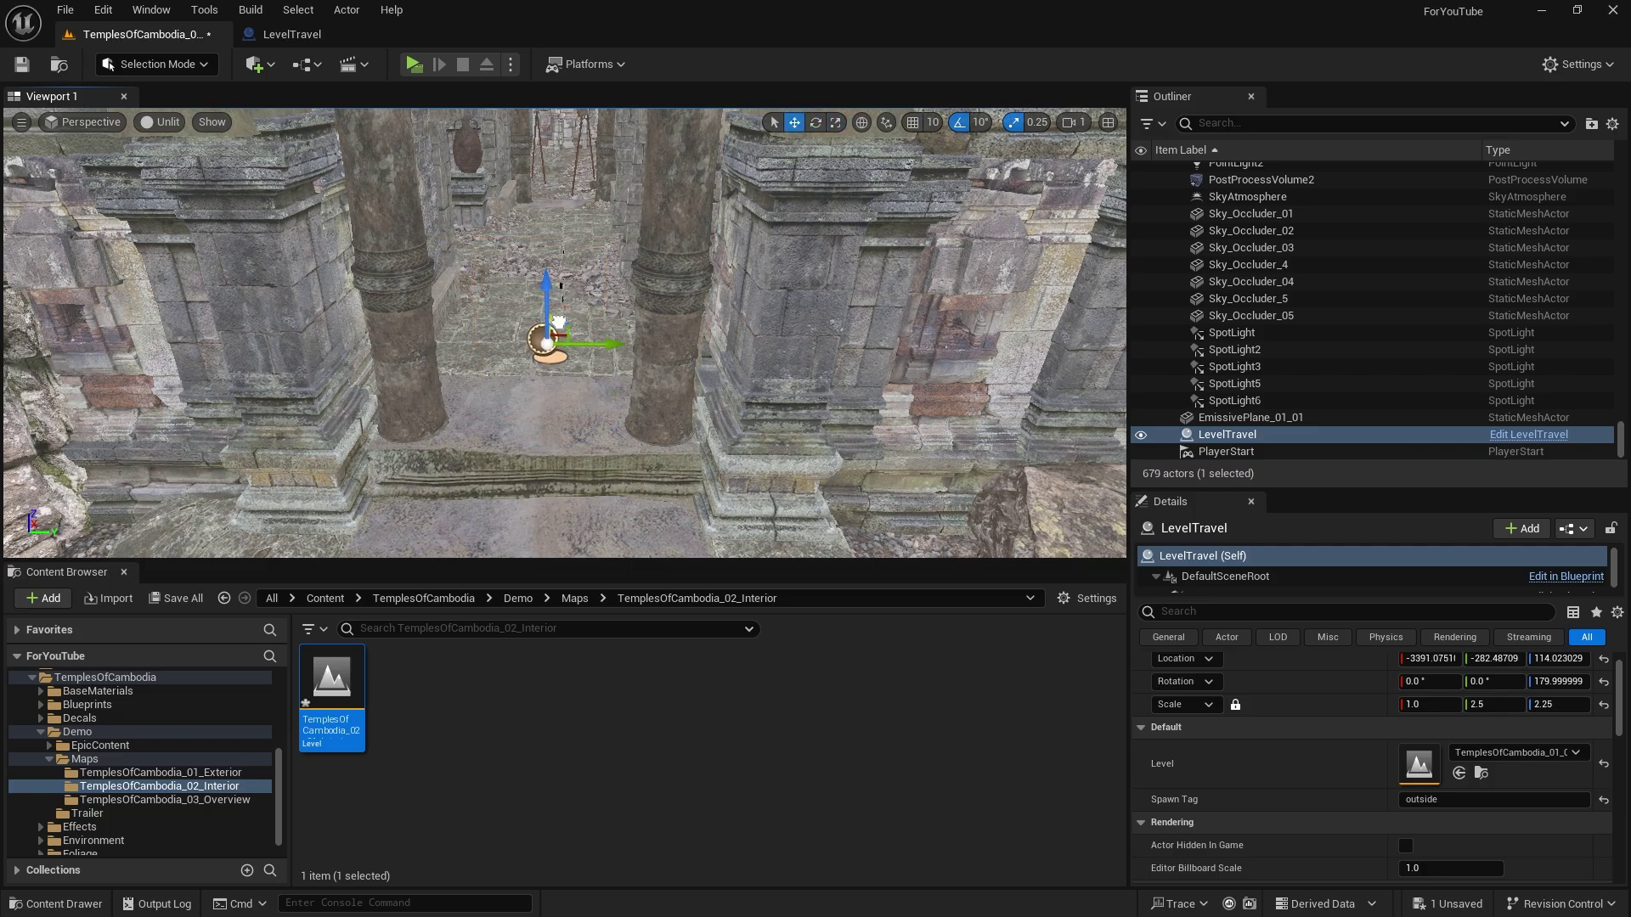
Step: Place the PlayerStart among the hall pillars turned 180°, then open TemplesOfCambodia_01_Exterior
left_click(198, 246)
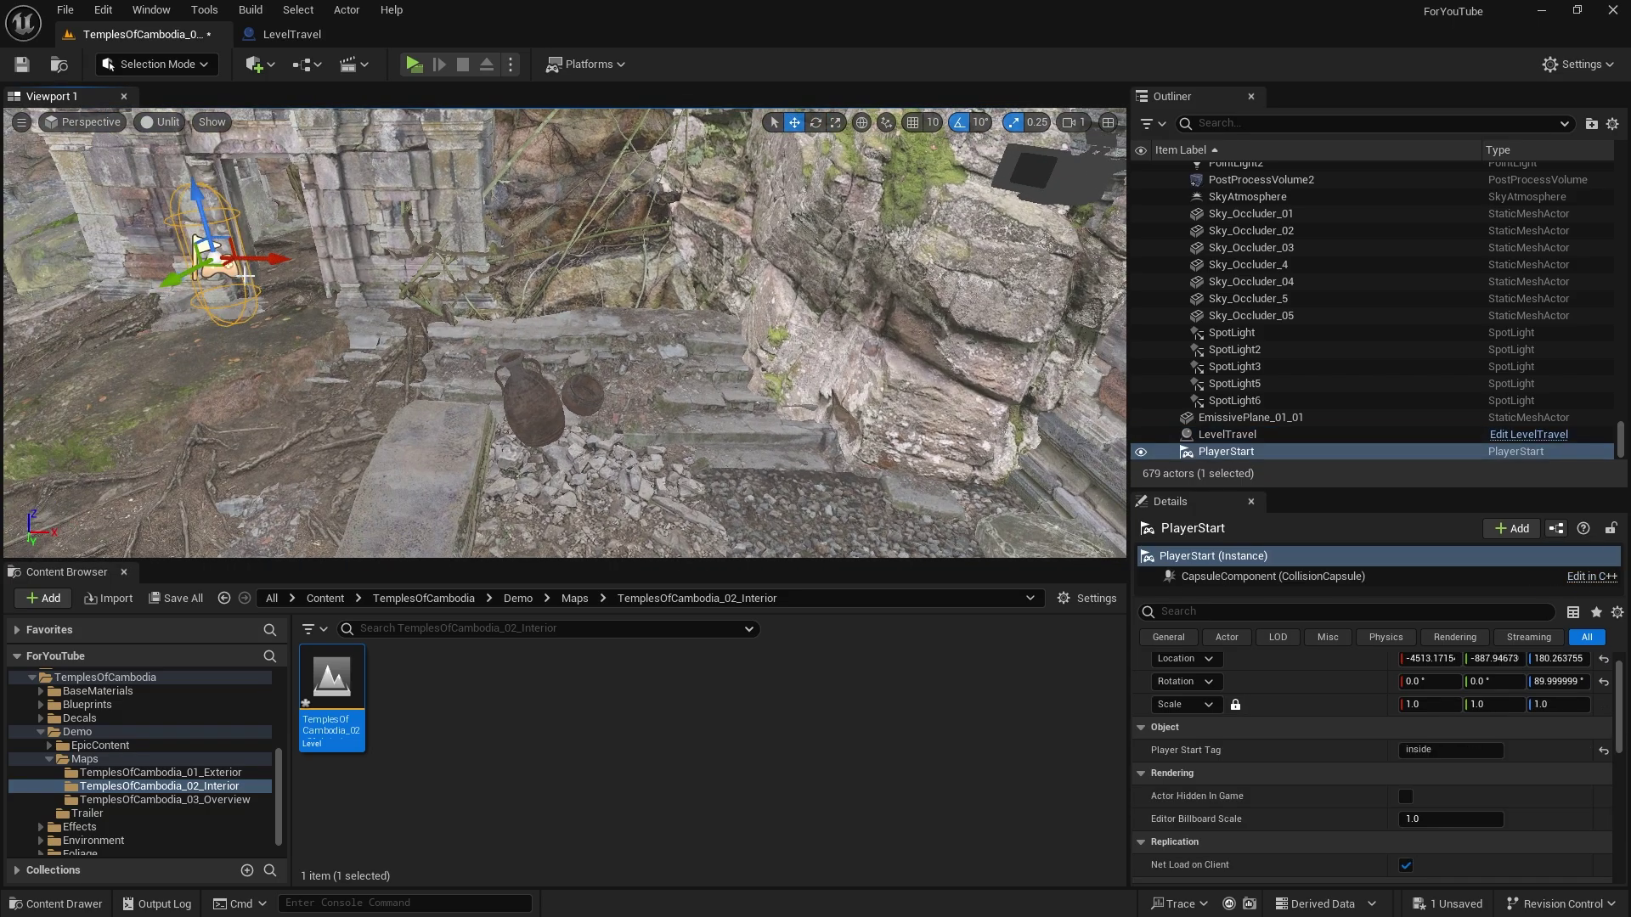
right_click_drag(999, 398, 535, 333)
left_click_drag(376, 258, 383, 263)
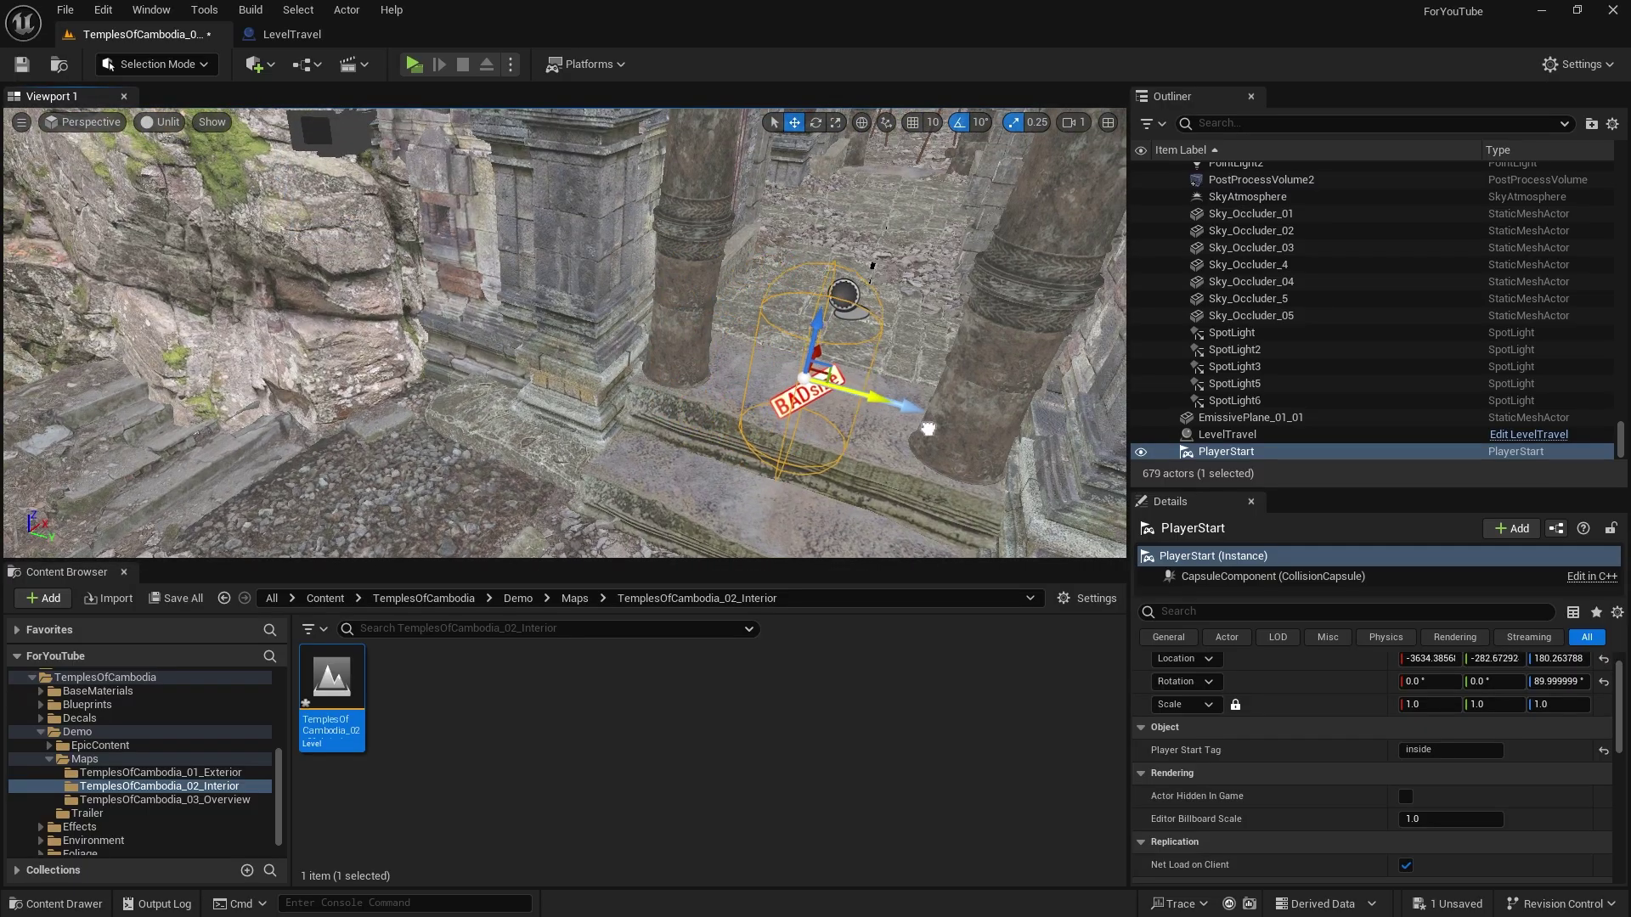
right_click_drag(1036, 425, 886, 319)
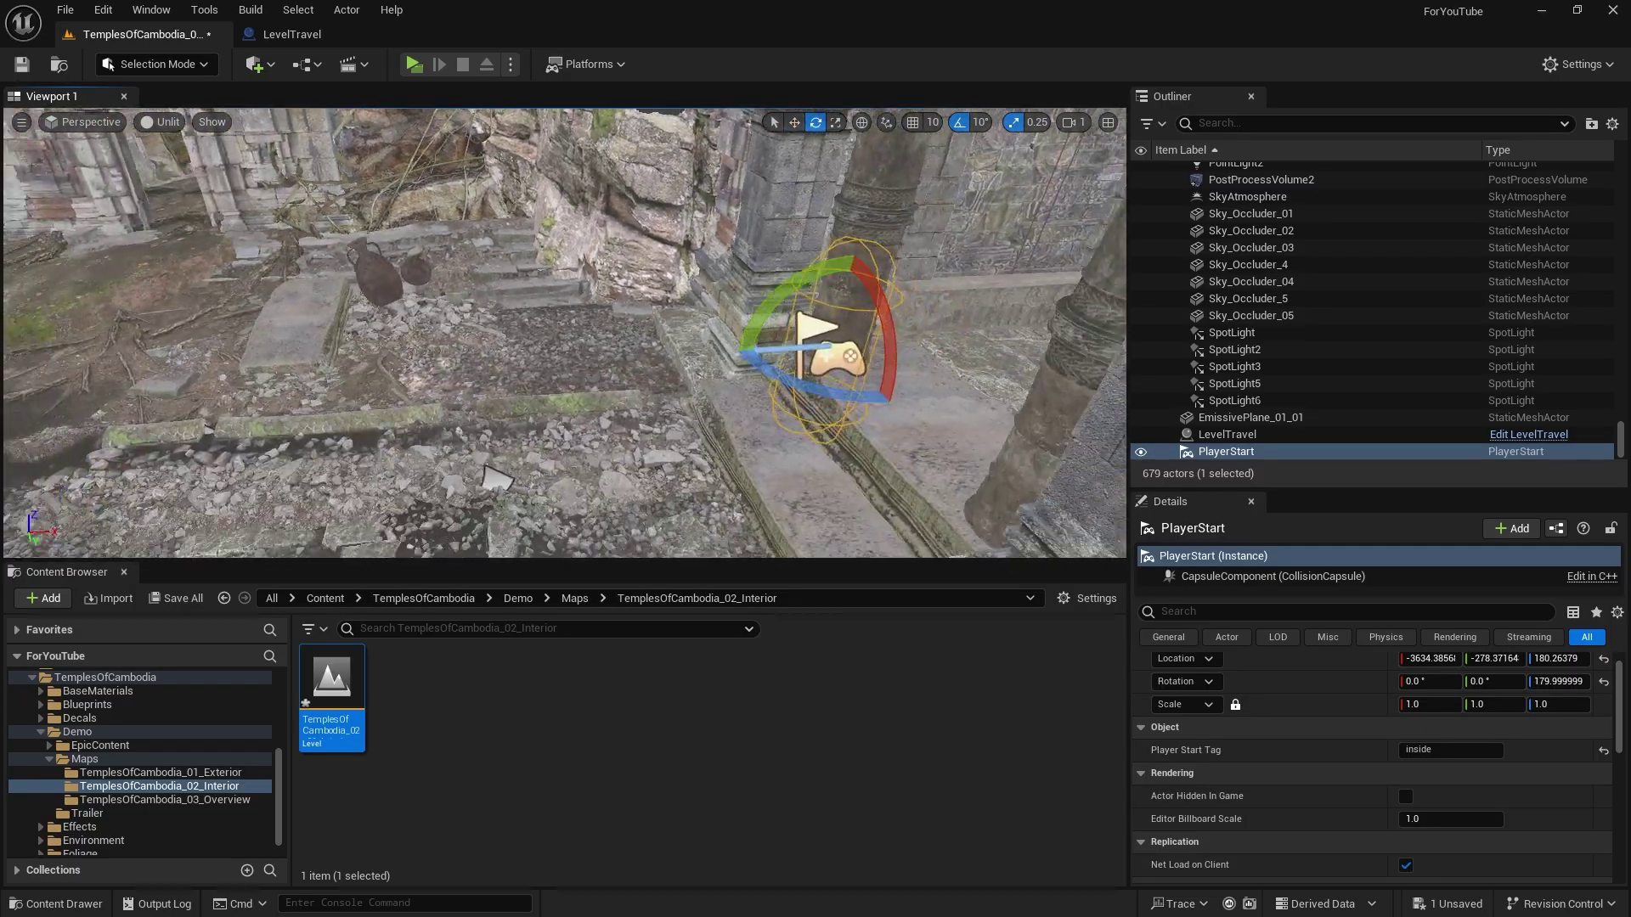
key("w")
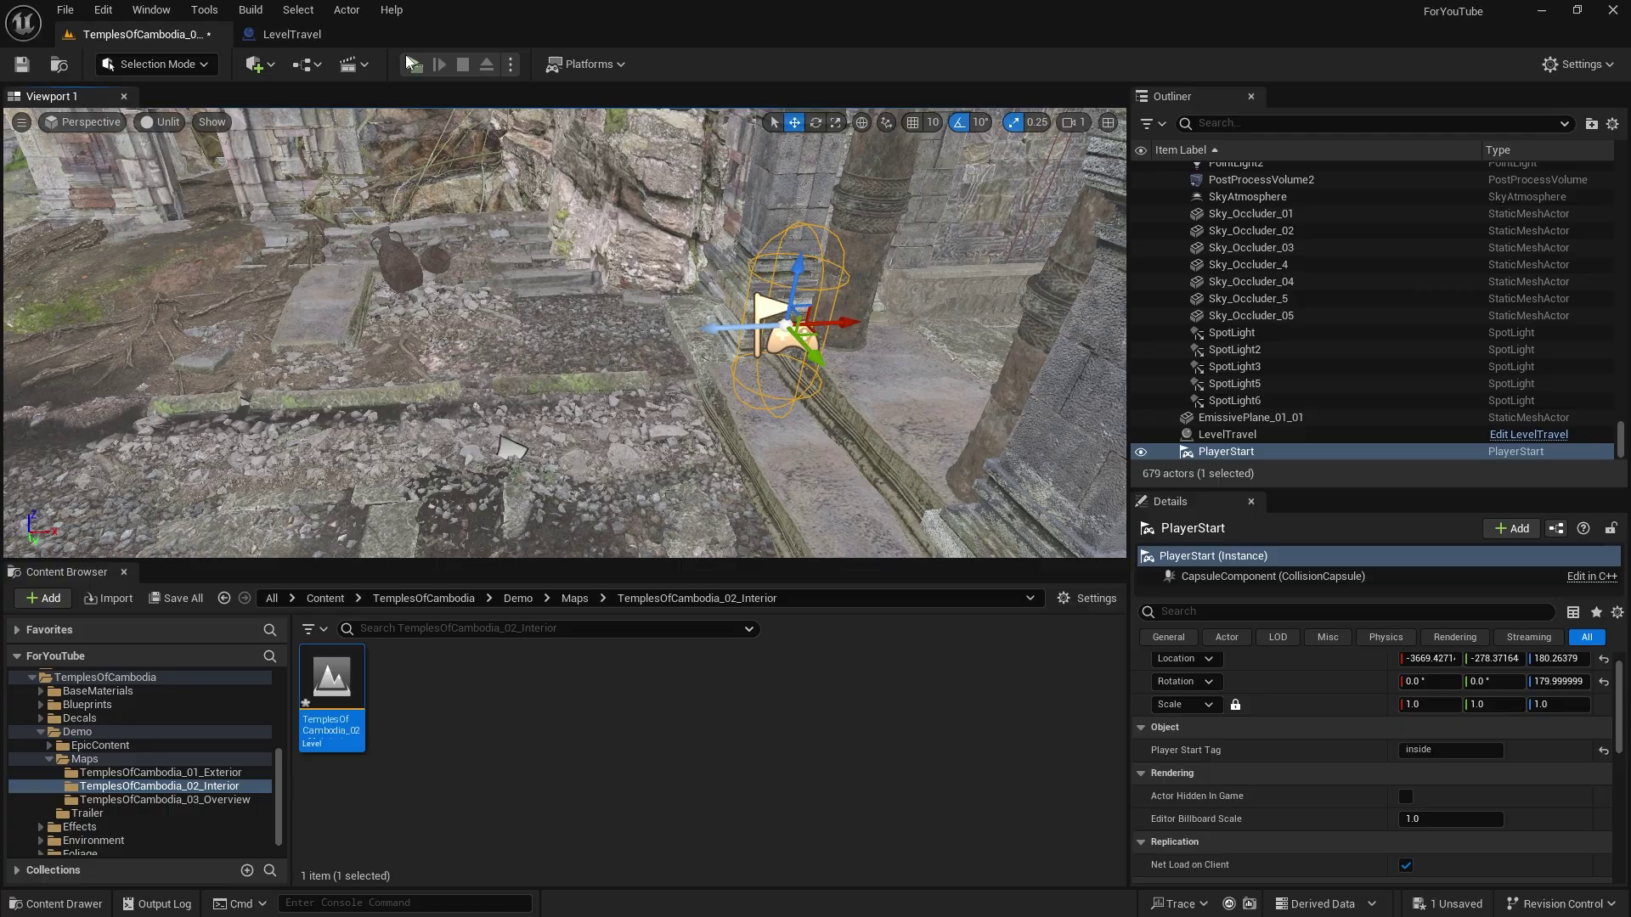
left_click(192, 772)
double_click(343, 691)
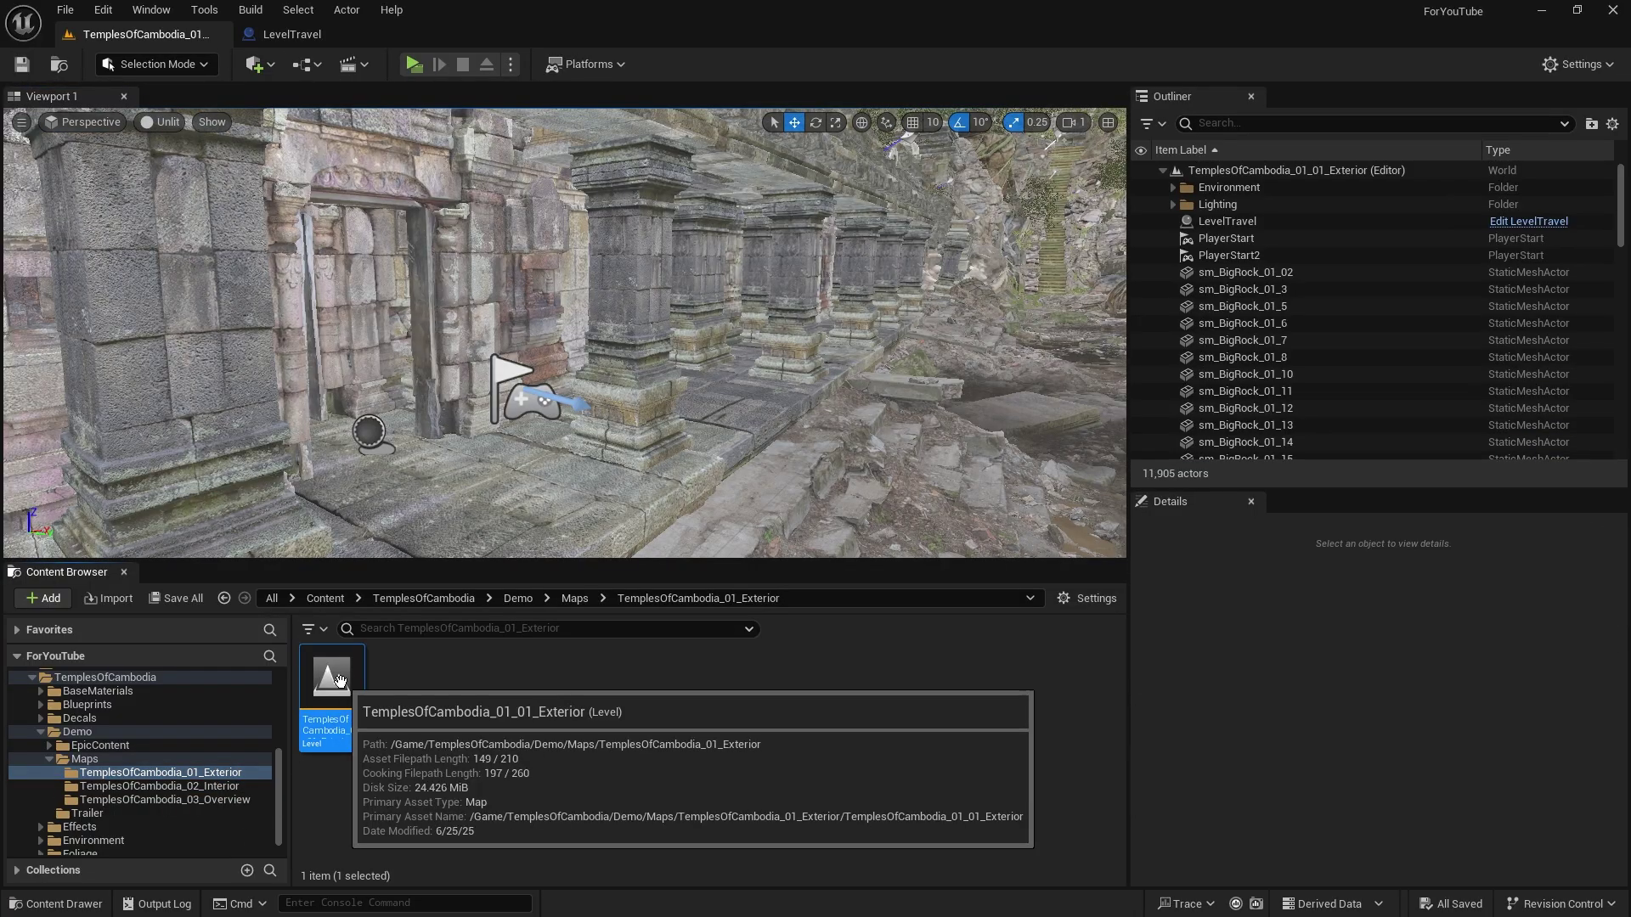
Step: Start a Standalone Game preview and walk the character forward toward the temple doorway
left_click(415, 64)
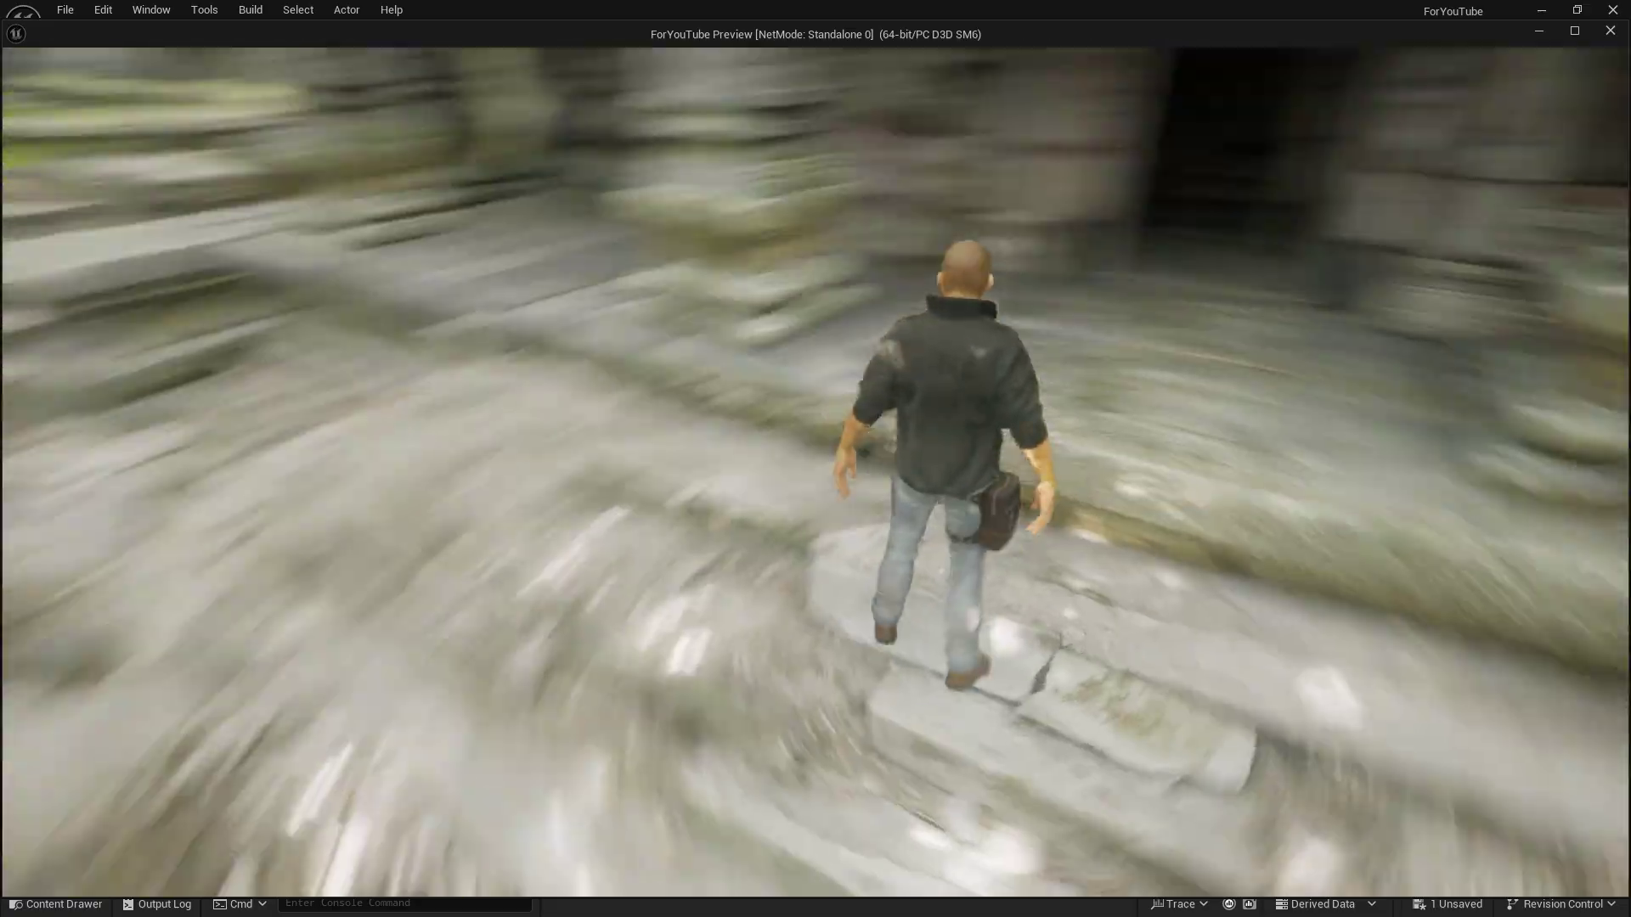
key("w")
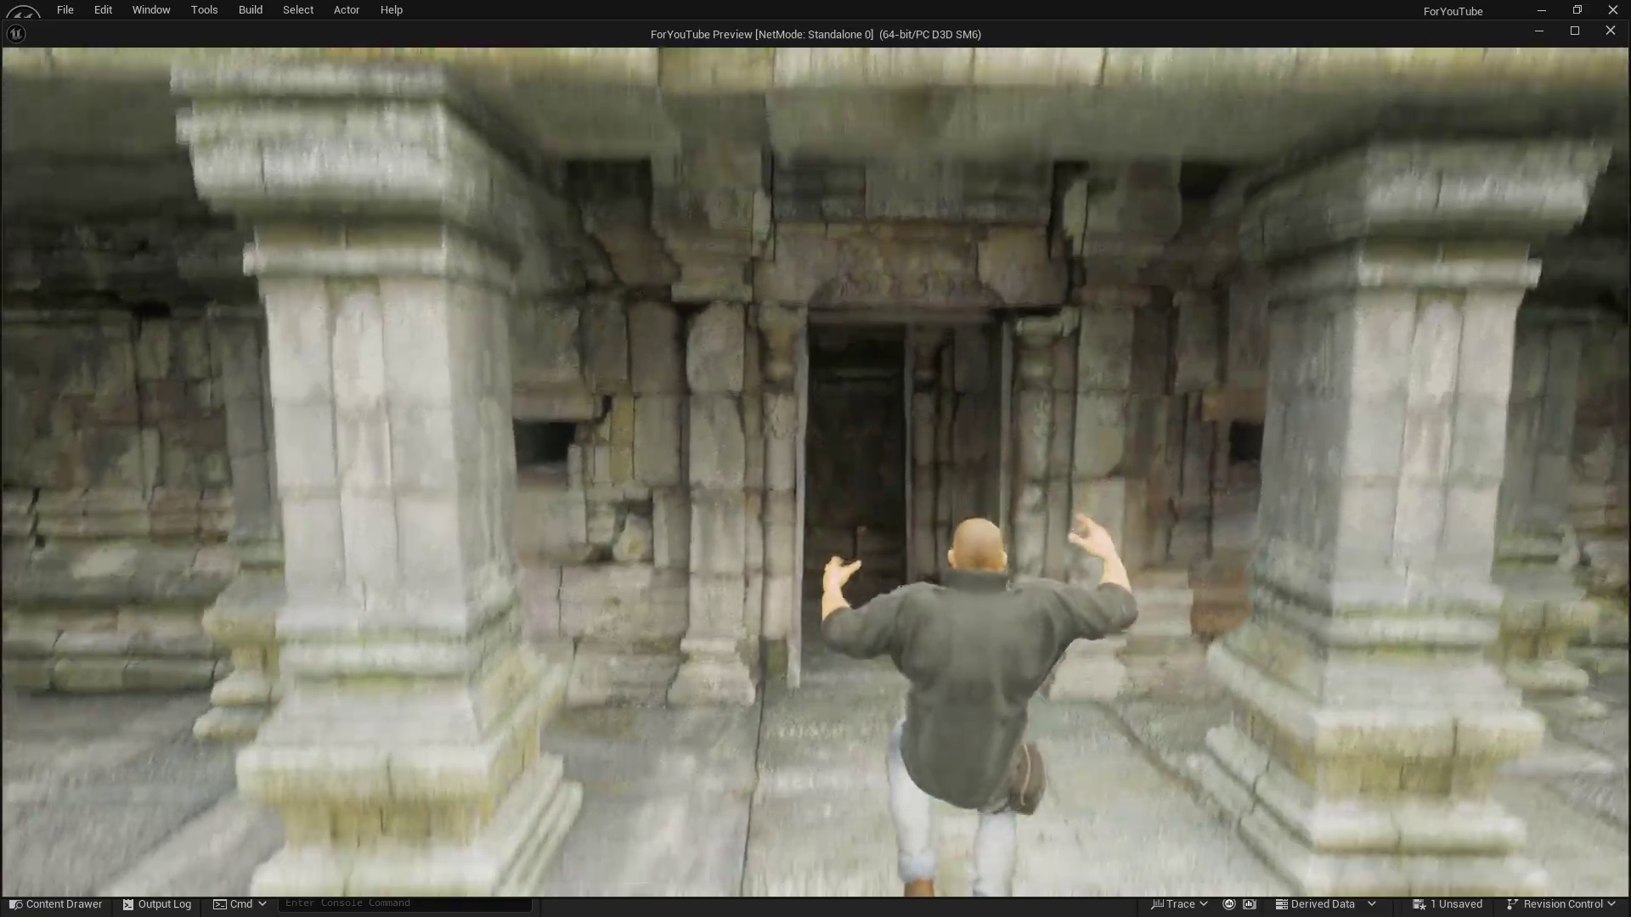